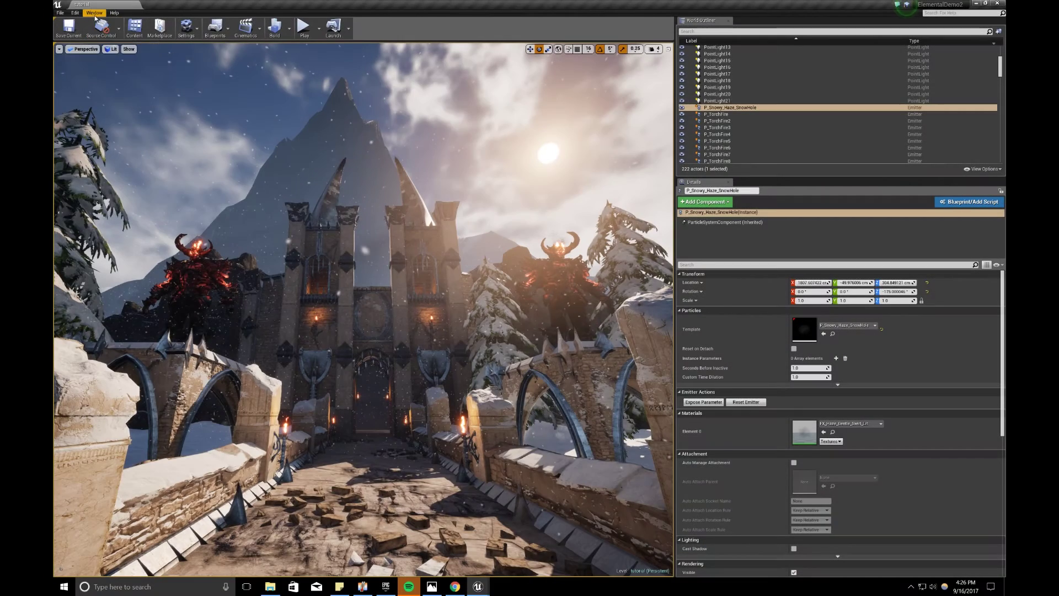
Drag a Post Process Volume from the Modes panel's Volumes category into the castle level
left_click(92, 14)
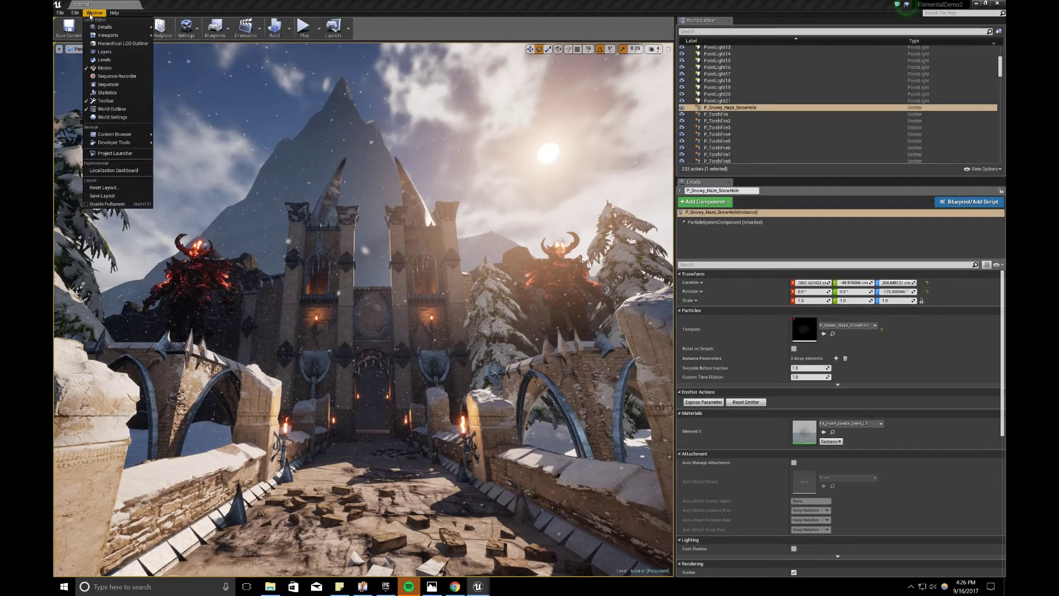
left_click(105, 67)
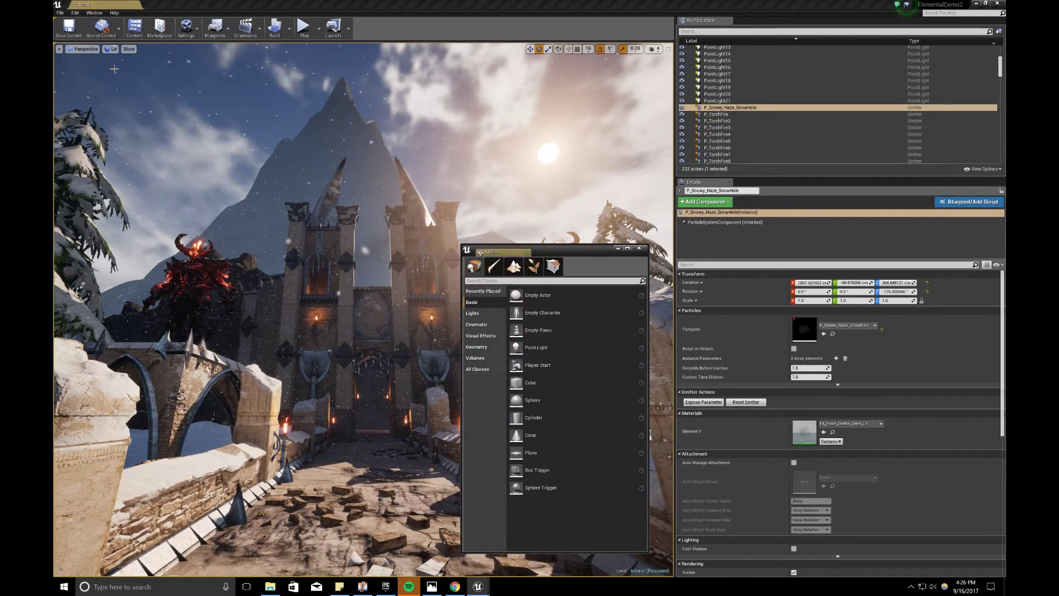
left_click(469, 360)
scroll(619, 474, "down", 2)
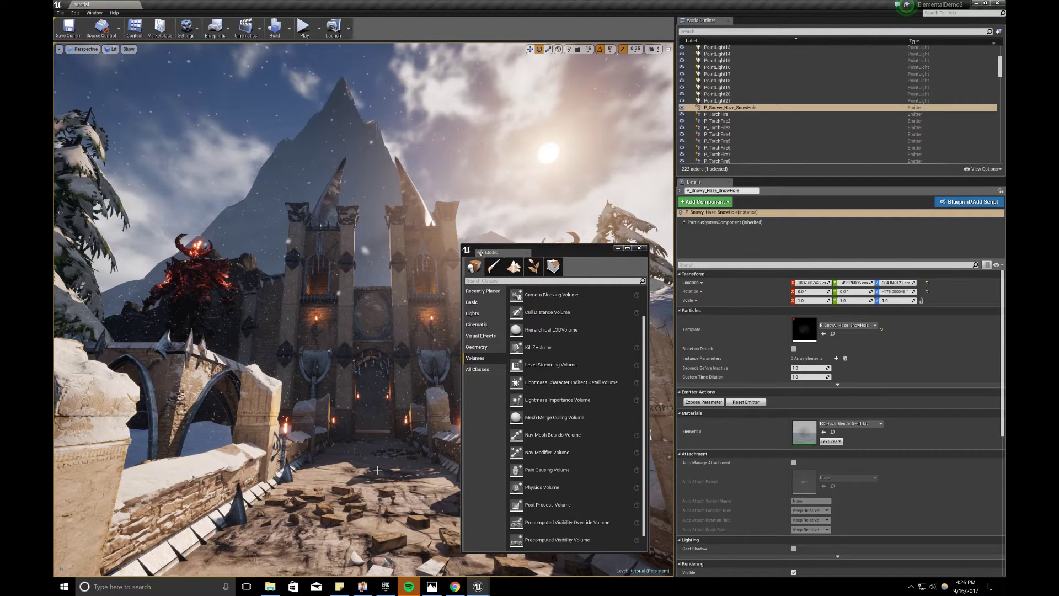
left_click_drag(378, 469, 377, 468)
In a top wireframe view, move the post-process volume along X over the castle
left_click(639, 248)
left_click_drag(639, 248, 635, 292)
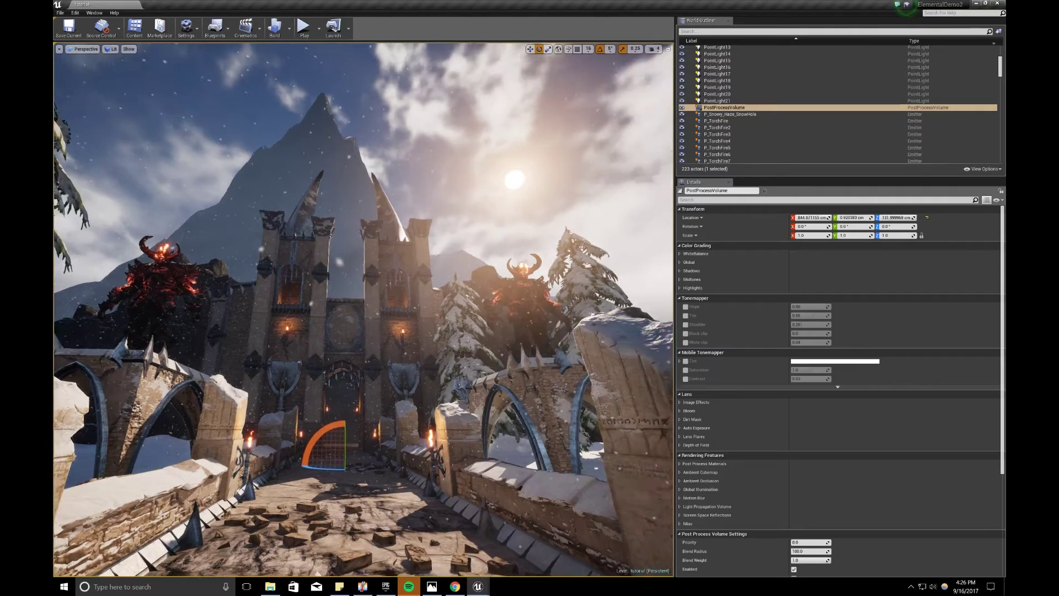
right_click_drag(634, 292, 627, 280)
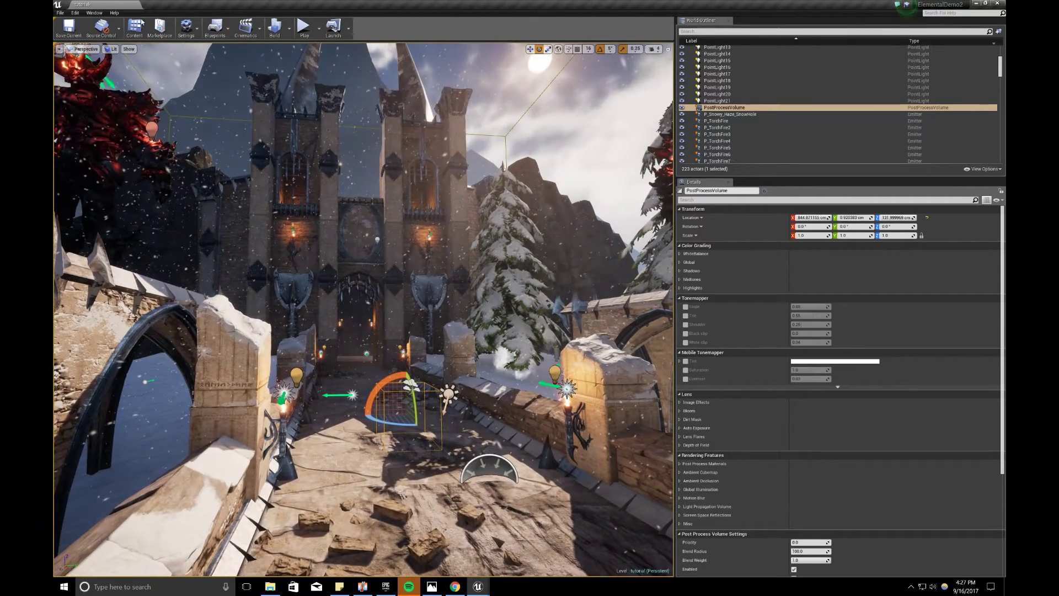
left_click(82, 49)
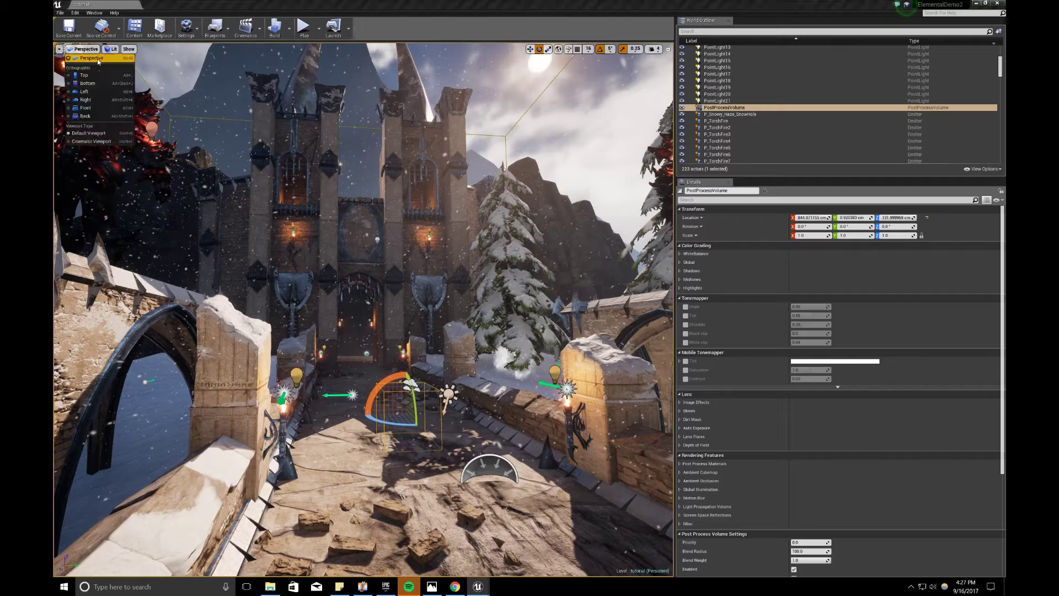
left_click(94, 74)
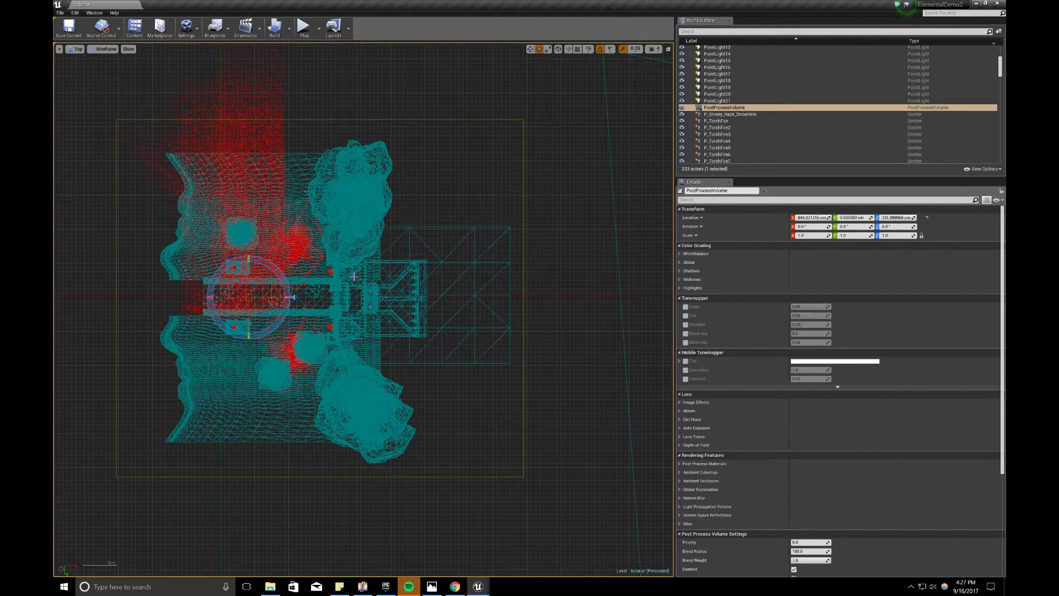
scroll(367, 297, "up", 5)
scroll(367, 298, "up", 1)
key("w")
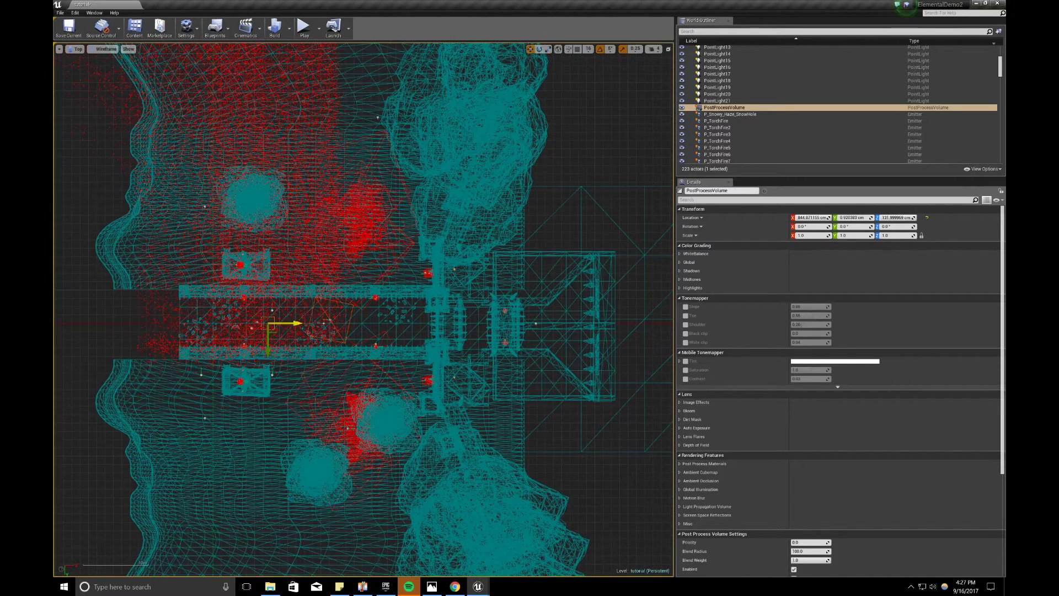
left_click_drag(290, 324, 403, 324)
Scale the volume wider along X and Y to cover the level's footprint
key("r")
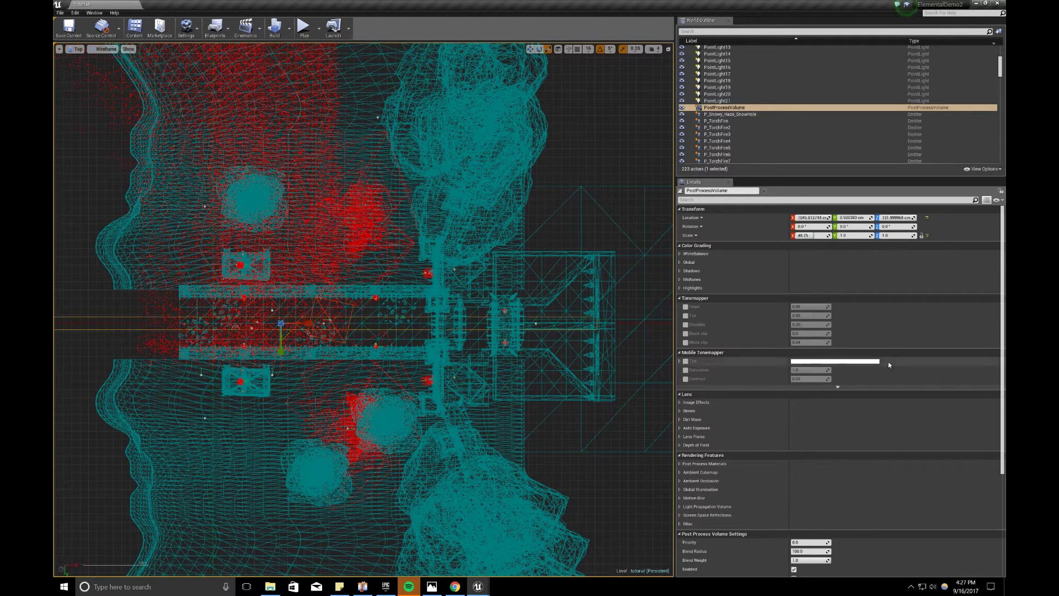
scroll(889, 361, "down", 3)
scroll(544, 358, "down", 2)
scroll(452, 353, "down", 3)
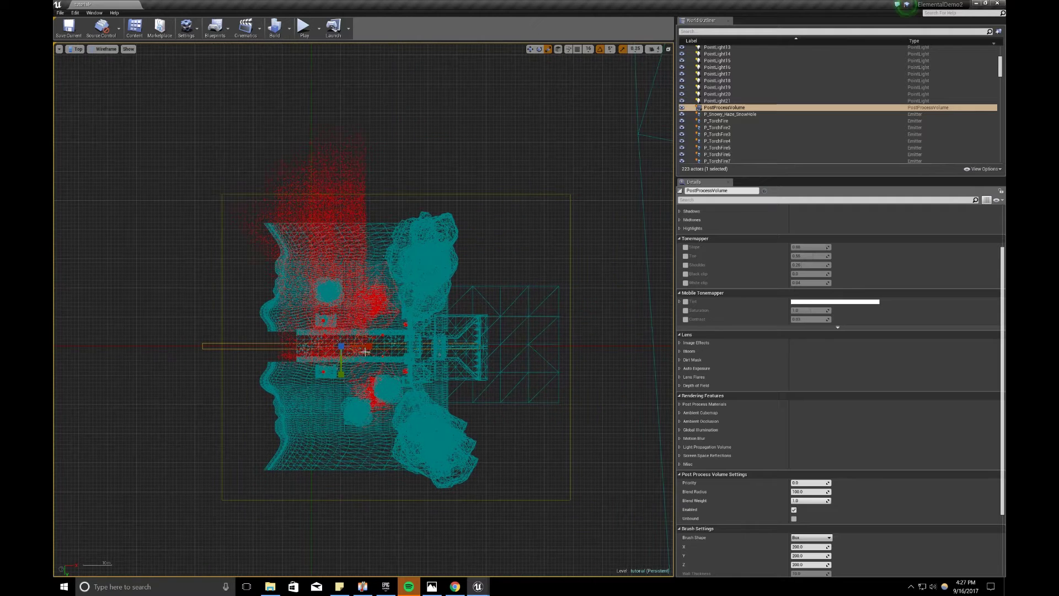
left_click_drag(369, 346, 445, 530)
key("w")
key("e")
key("r")
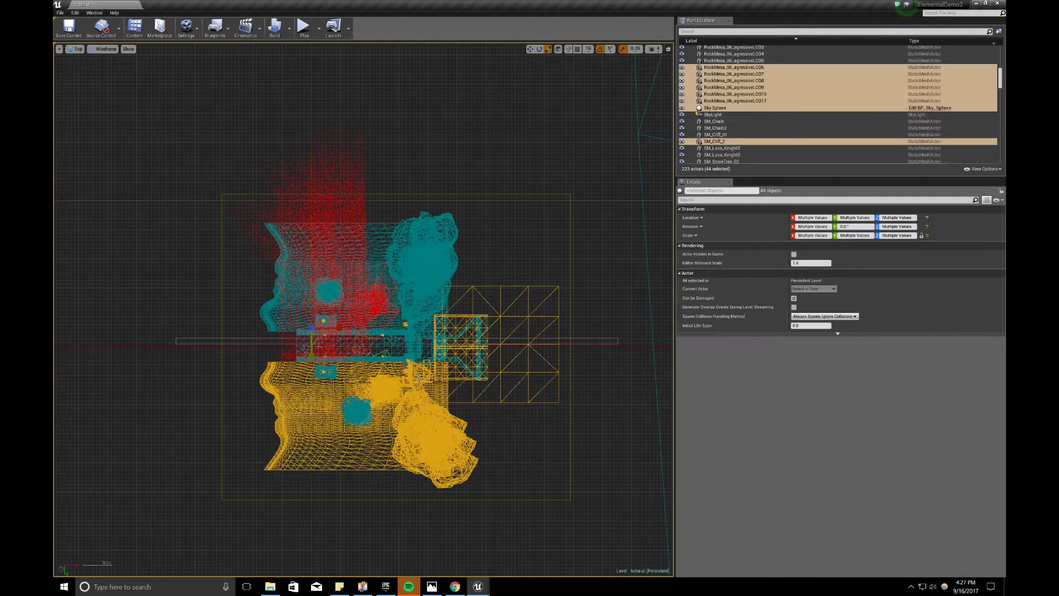
key("ctrl+z")
left_click_drag(400, 371, 400, 510)
From a side view, stretch the volume vertically and centre it on the castle
left_click(76, 49)
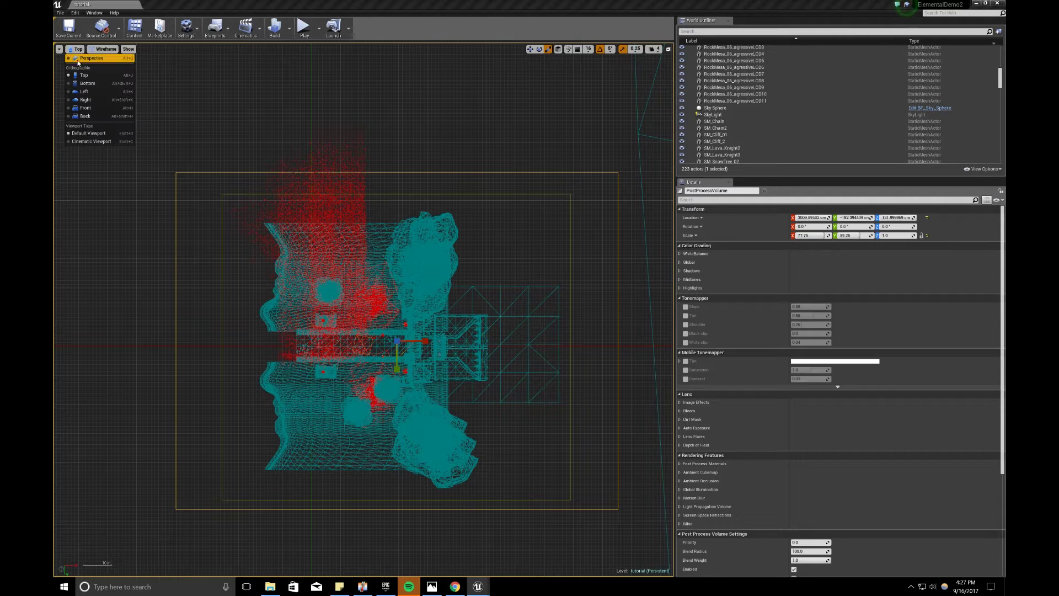
left_click(83, 92)
left_click_drag(395, 289, 395, 224)
key("w")
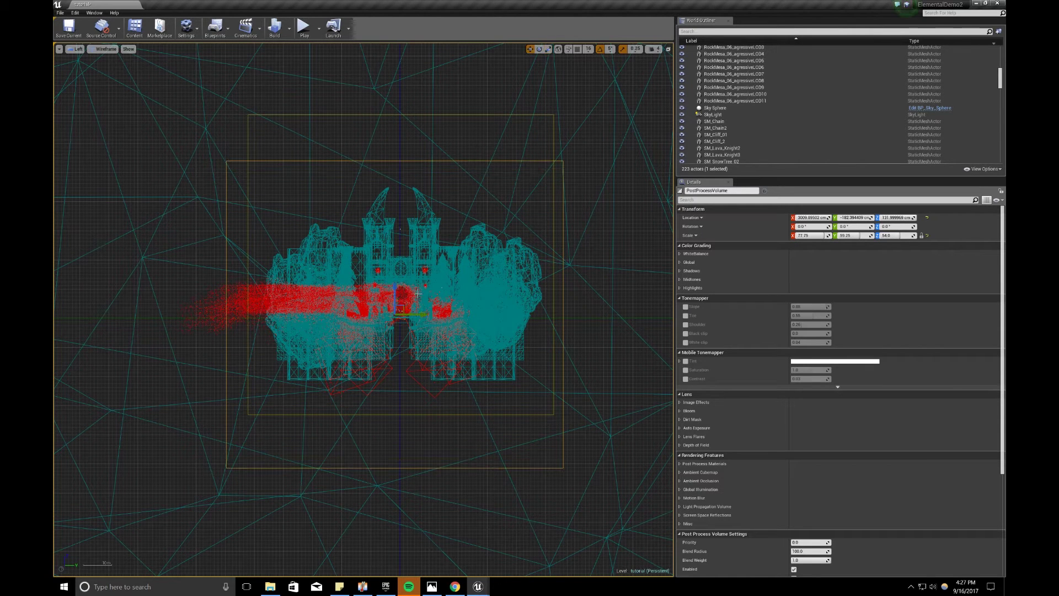
left_click_drag(422, 313, 401, 270)
Reselect the post-process volume and return the viewport to Lit Perspective
left_click(399, 131)
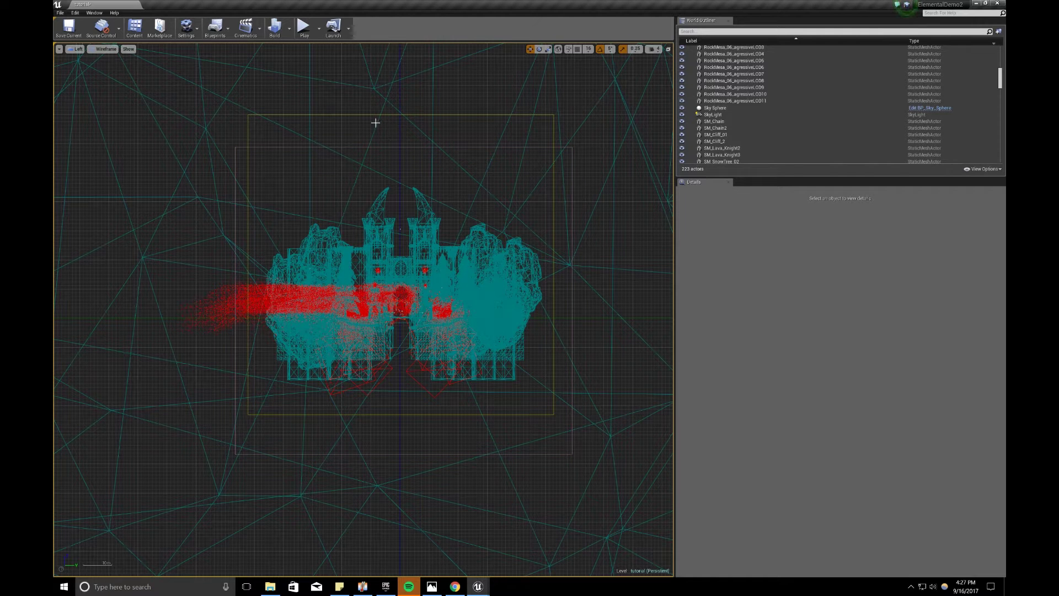
left_click(390, 114)
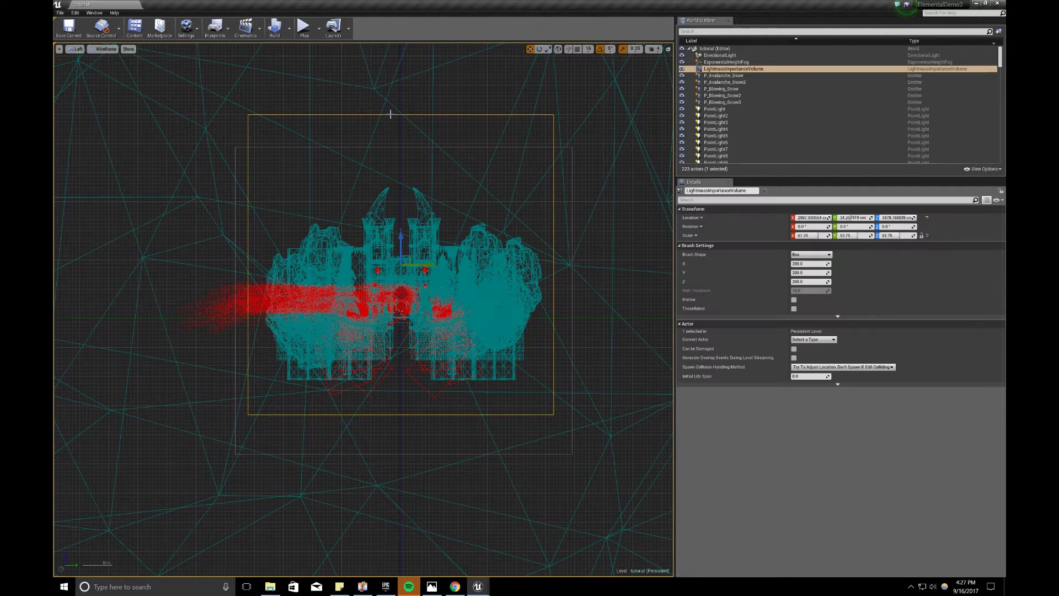
left_click(397, 147)
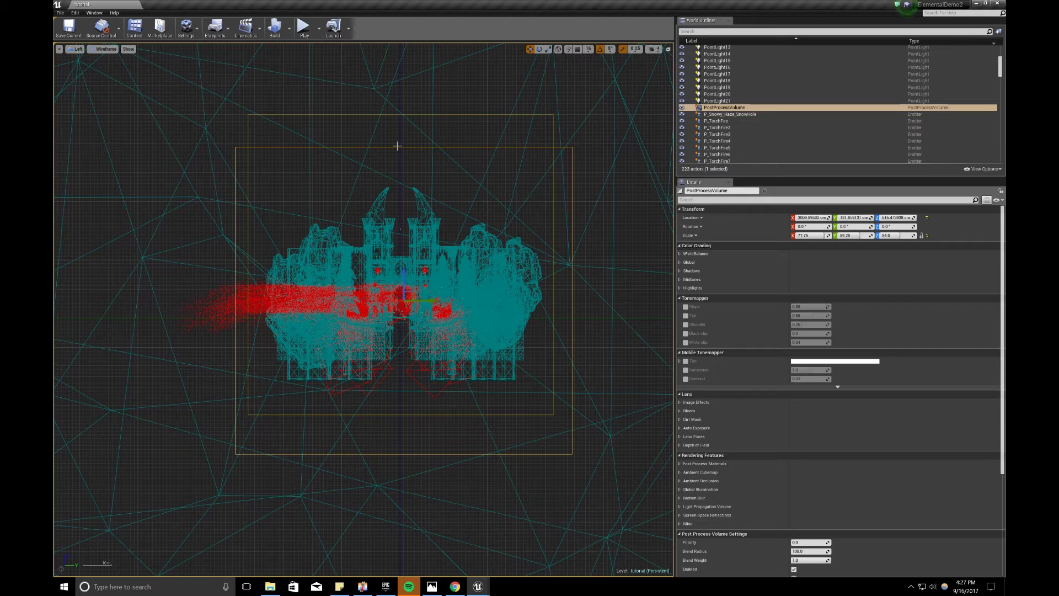
left_click(105, 49)
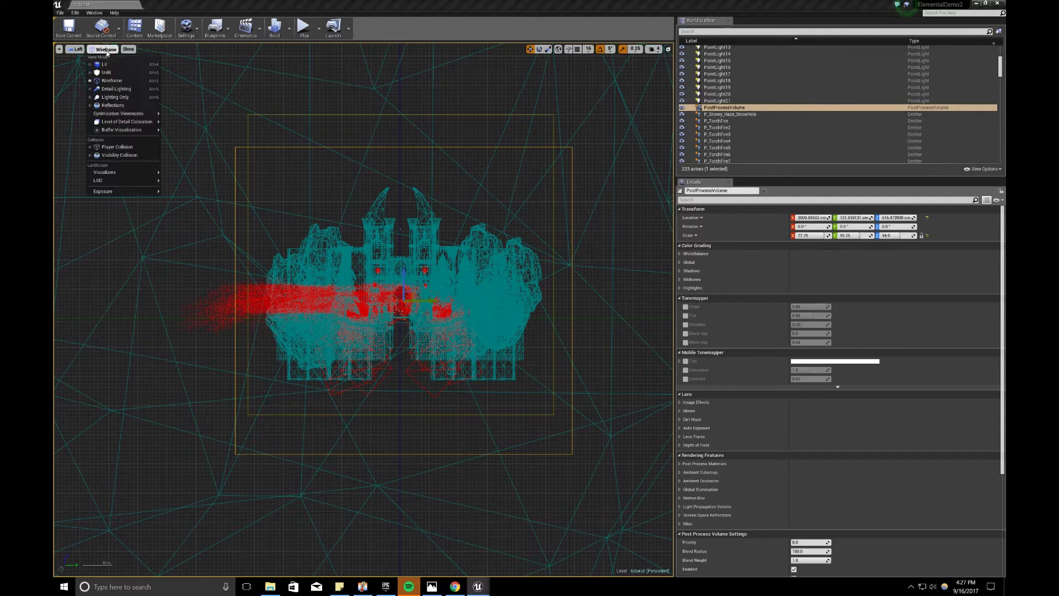
left_click(105, 64)
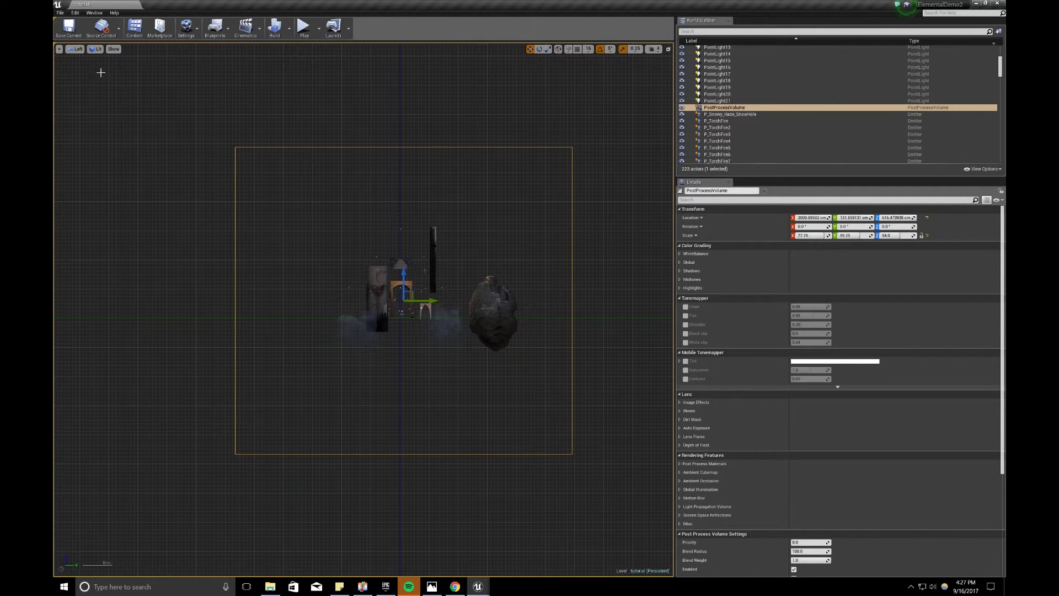
left_click(76, 50)
left_click(83, 58)
Bring back the editor icons and select the sky sphere
scroll(335, 188, "up", 3)
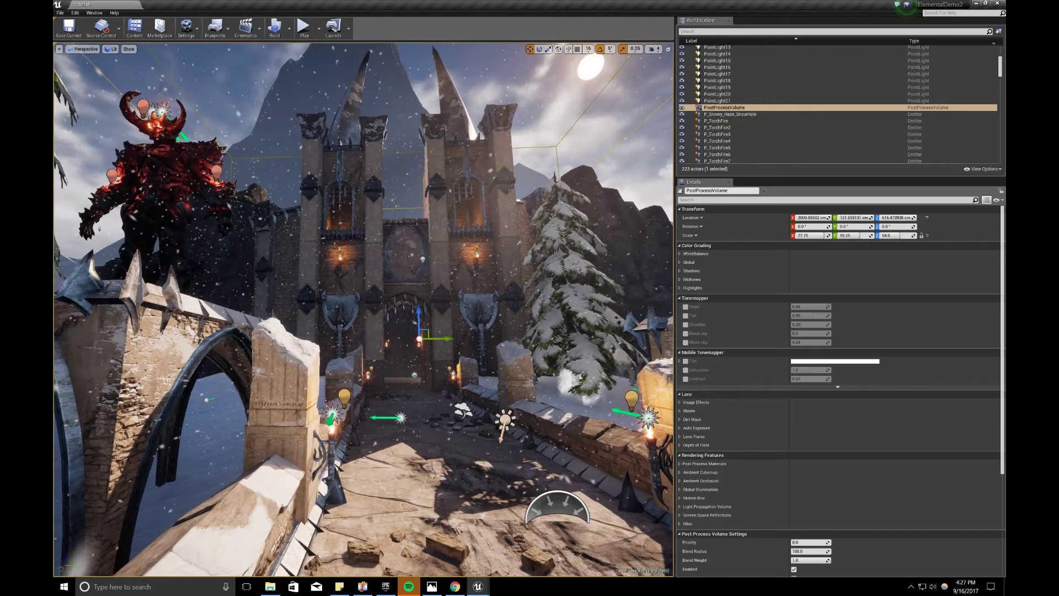
scroll(335, 188, "down", 5)
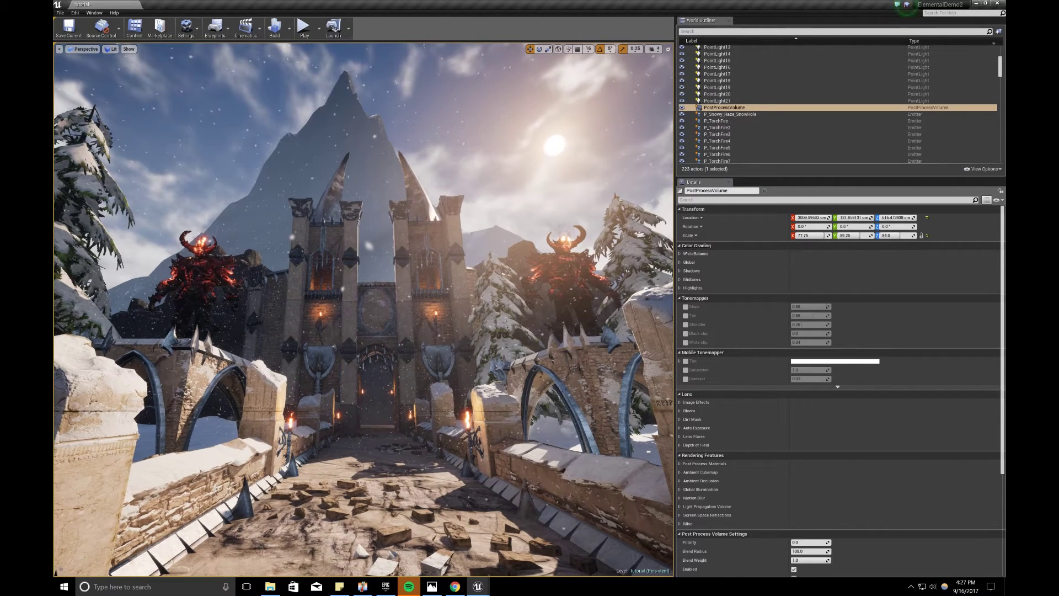
key("g")
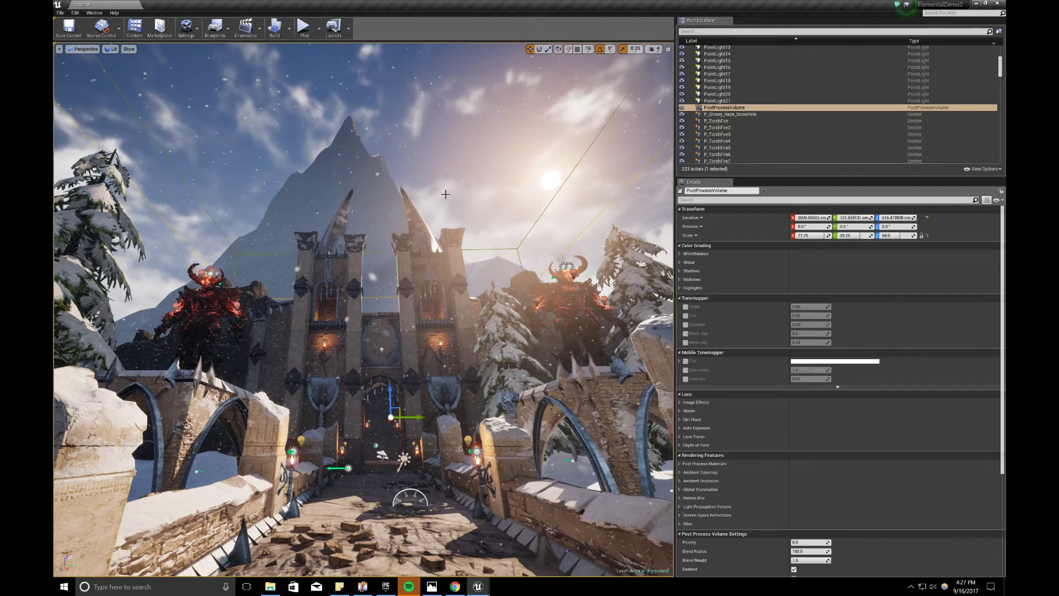
left_click(560, 171)
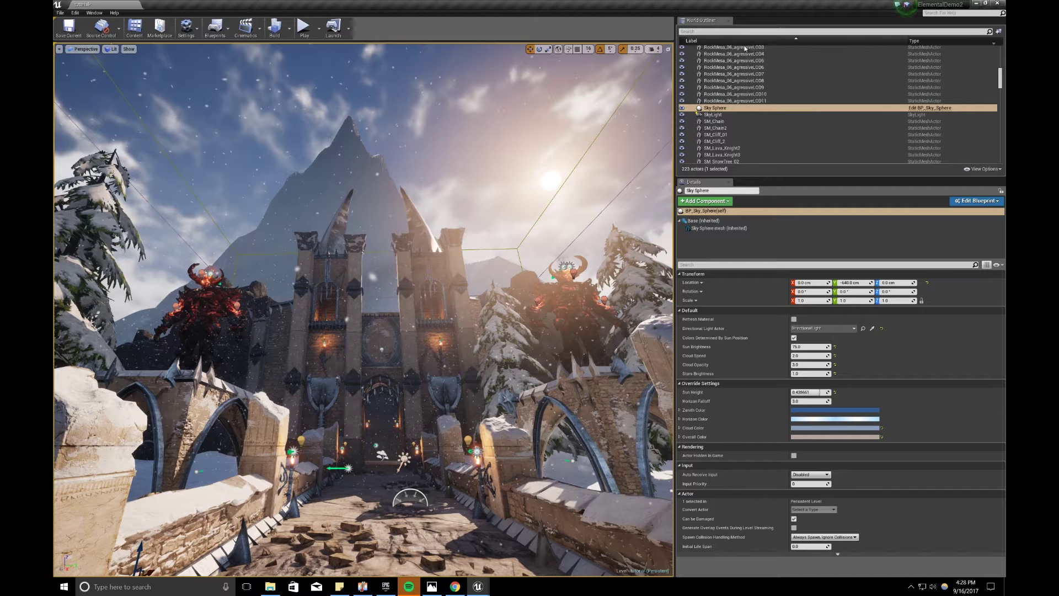
Search 'pos' in the World Outliner, select PostProcessVolume, and preview in game view
left_click(702, 33)
type("pos")
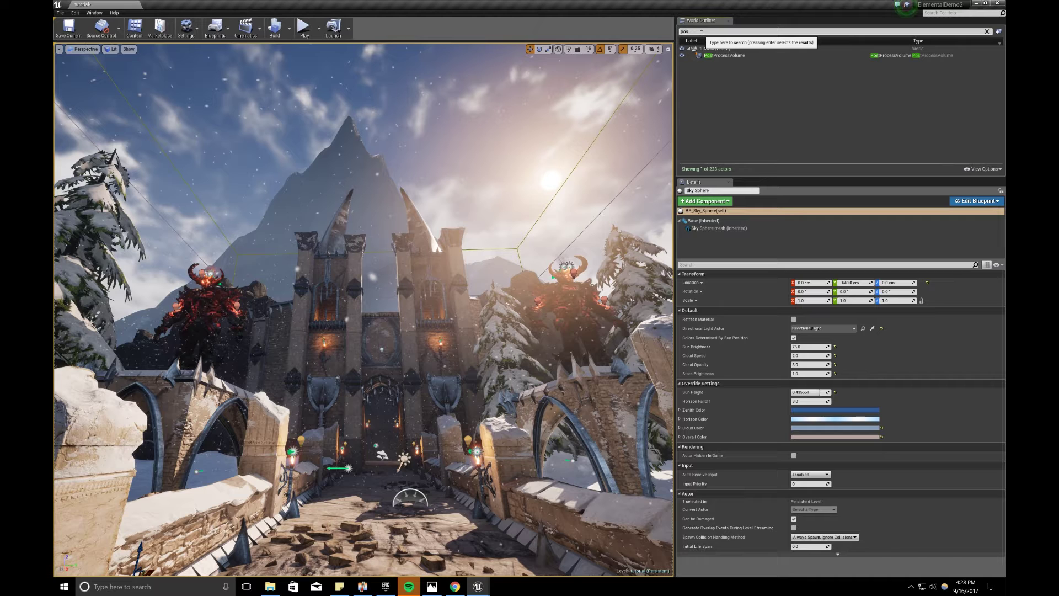
left_click(728, 56)
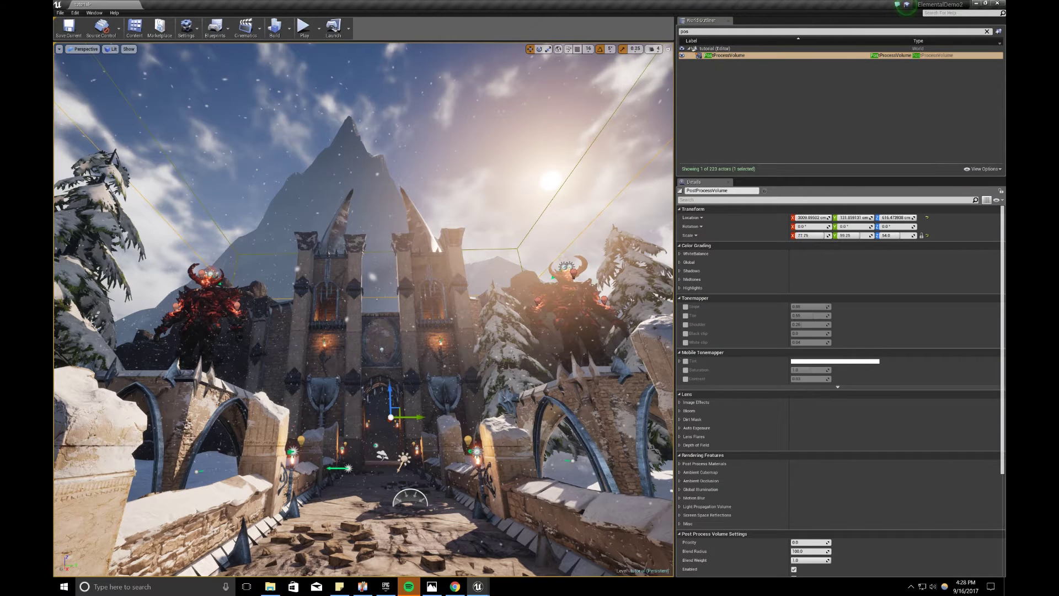
right_click_drag(431, 198, 431, 197)
key("g")
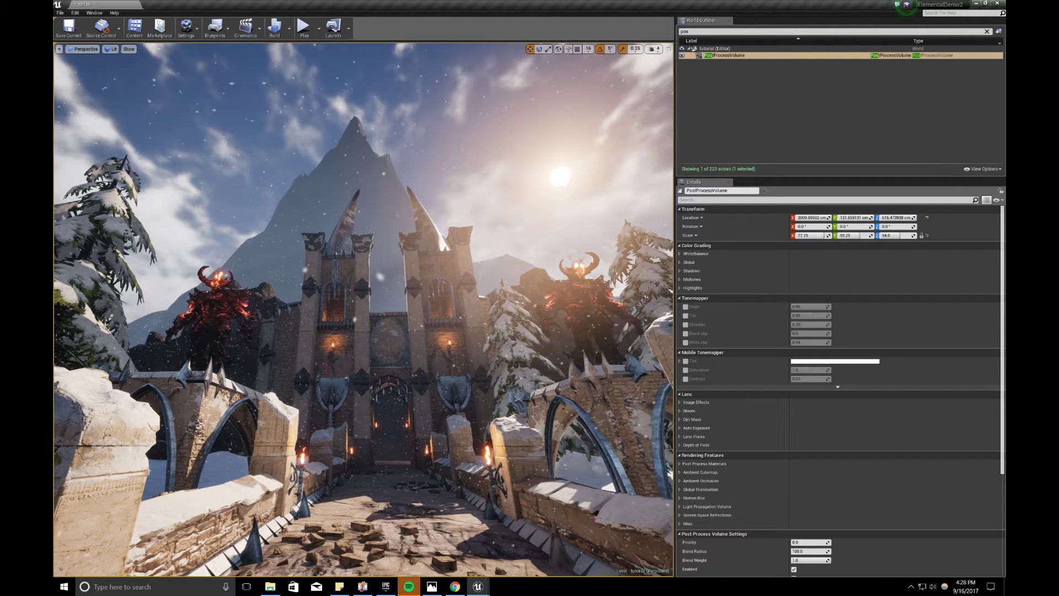
Enable the White Balance Temp override and set it to 5500
left_click(680, 254)
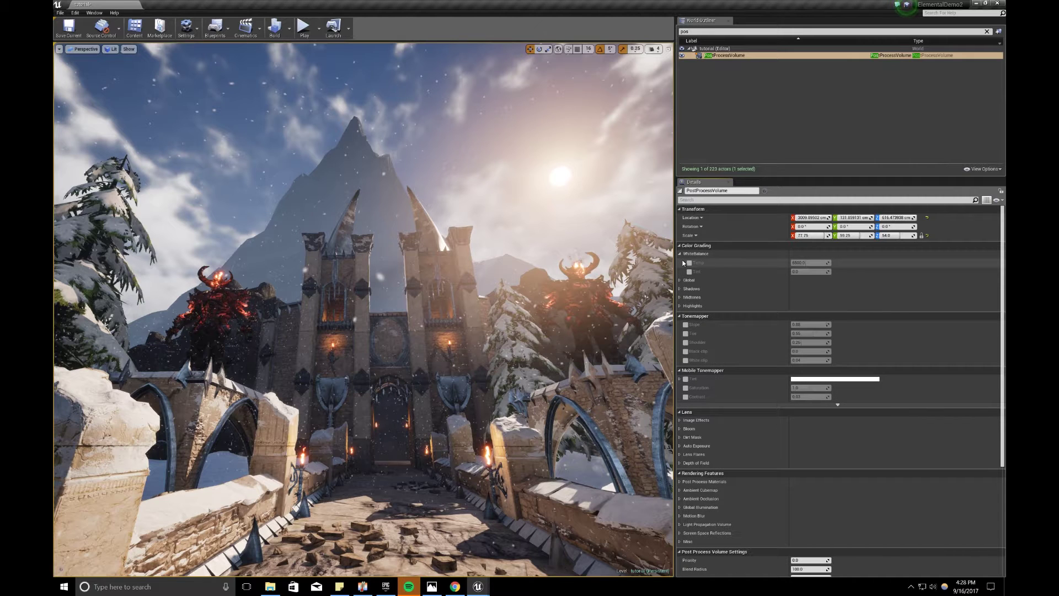
left_click(689, 263)
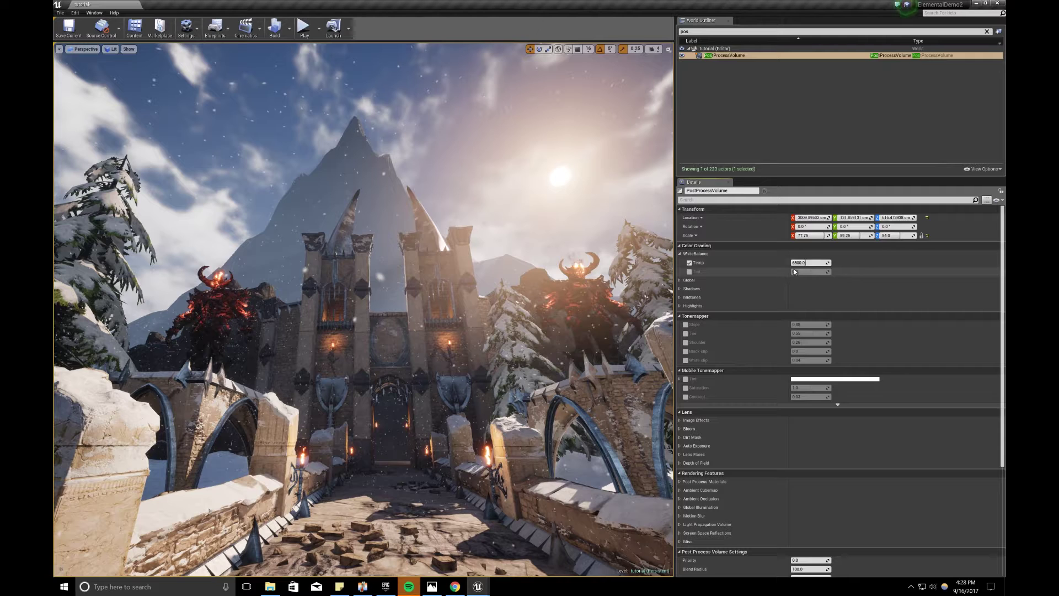
left_click(801, 263)
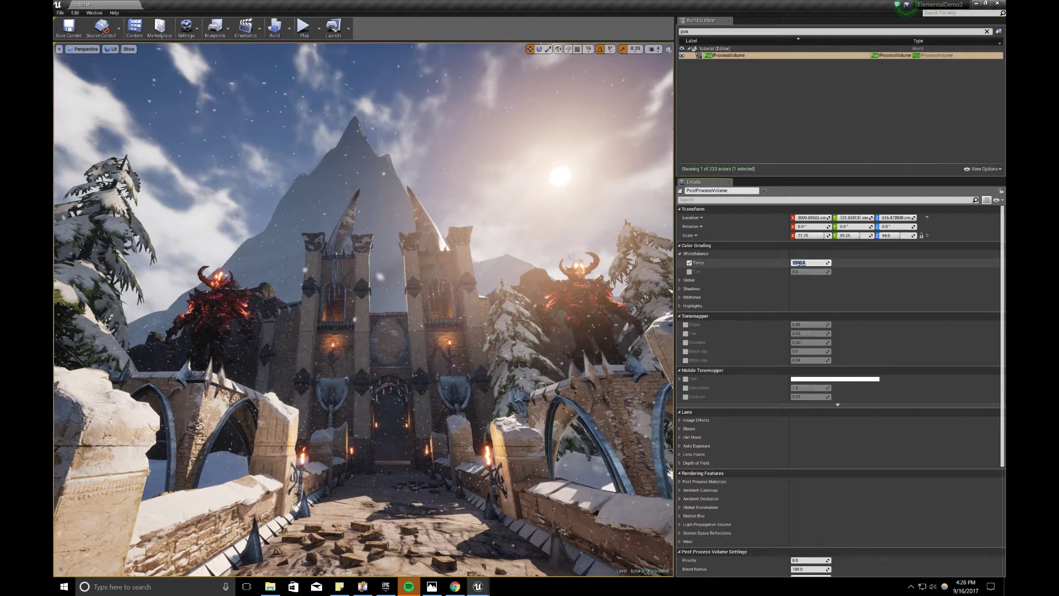
type("5500")
key("Return")
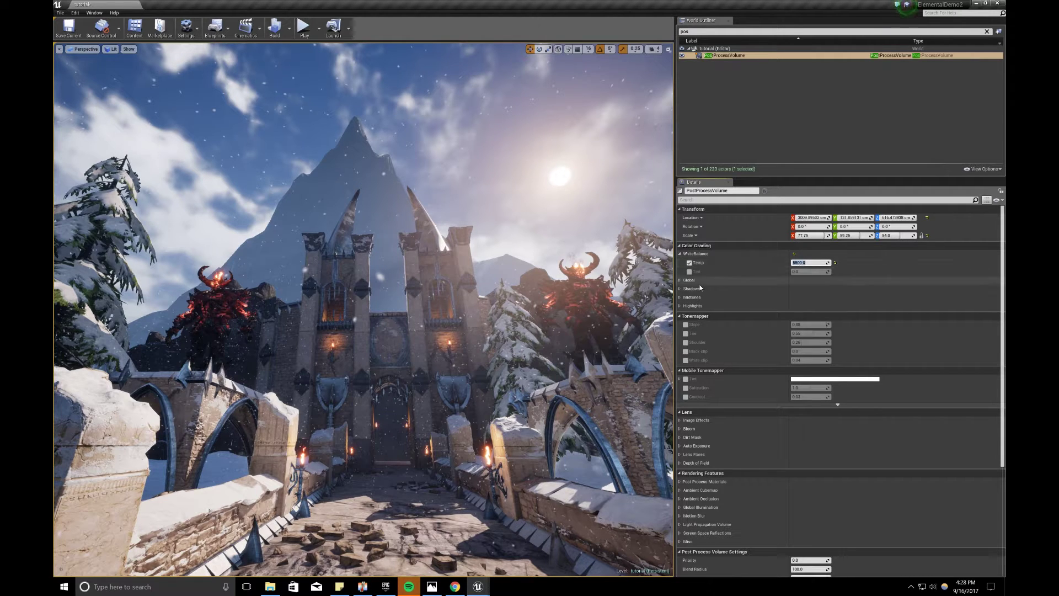
Enable the Tint override, trying -0.1 and -0.2 before leaving it at 0.05
left_click(689, 272)
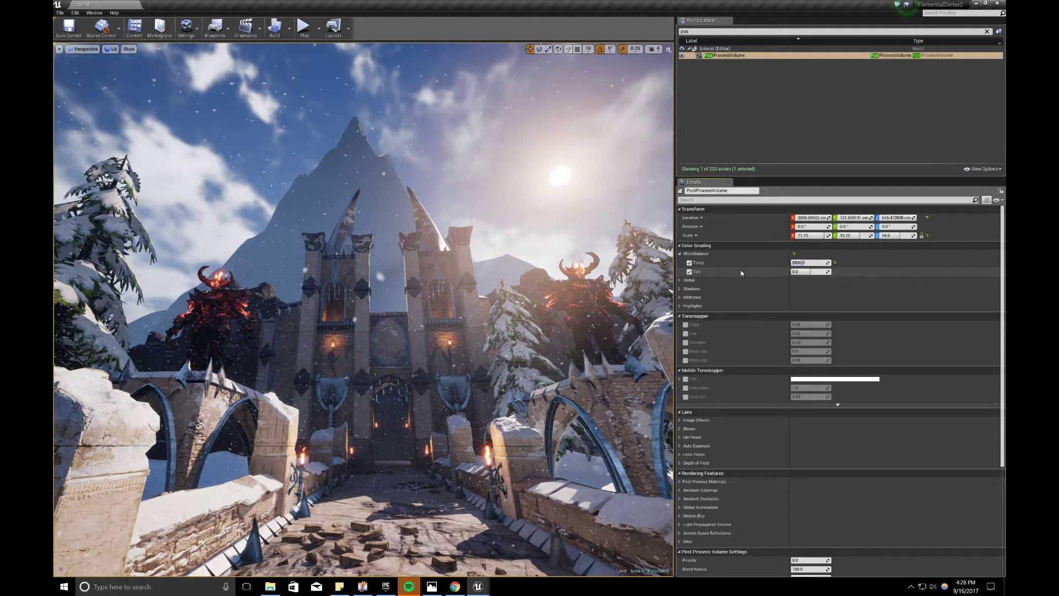
left_click(798, 272)
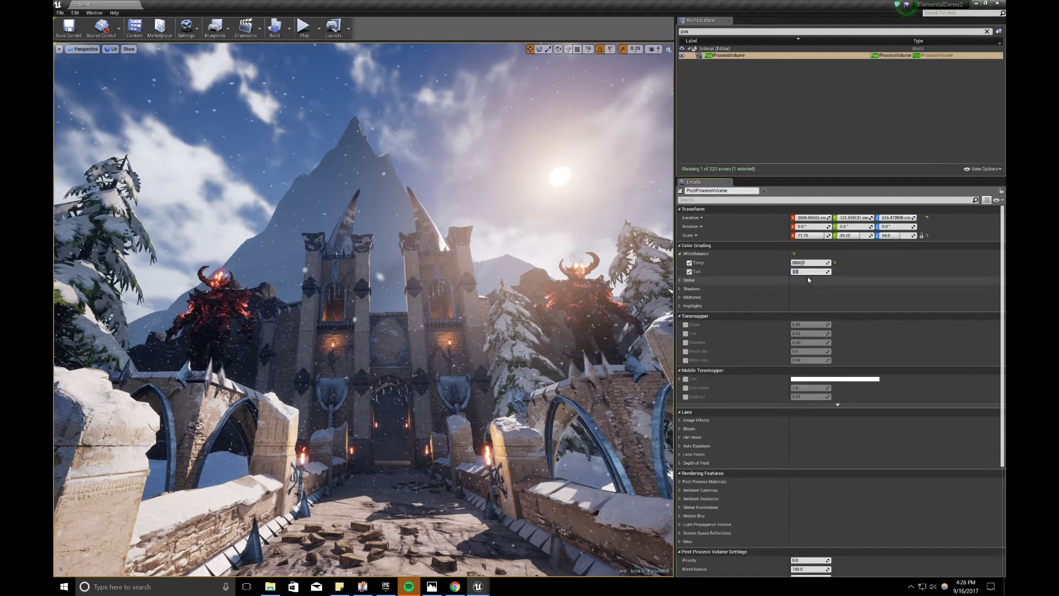
type("-0.1")
key("Return")
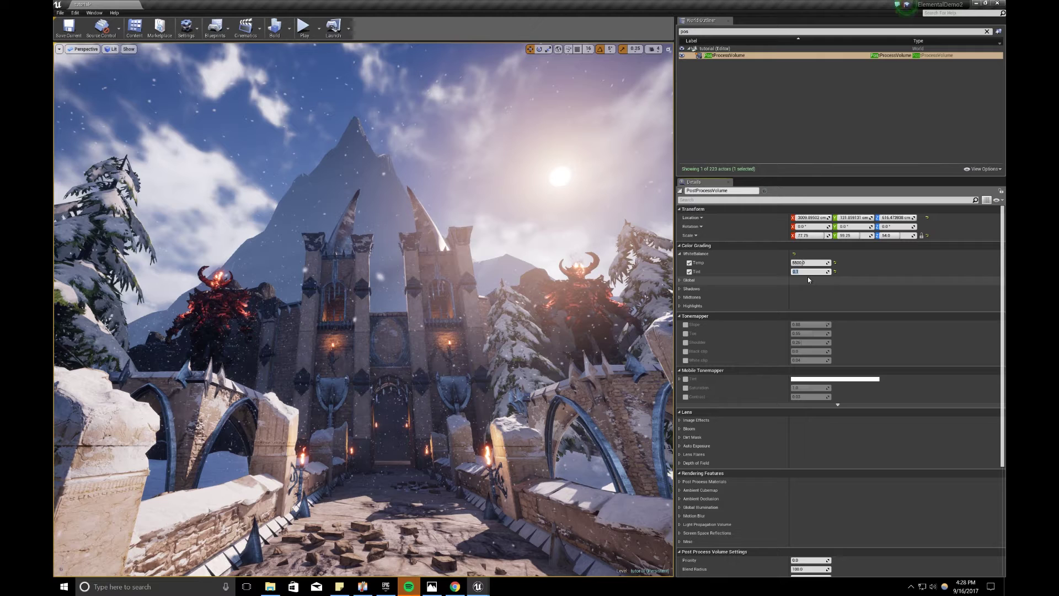
type("-0.2")
key("Return")
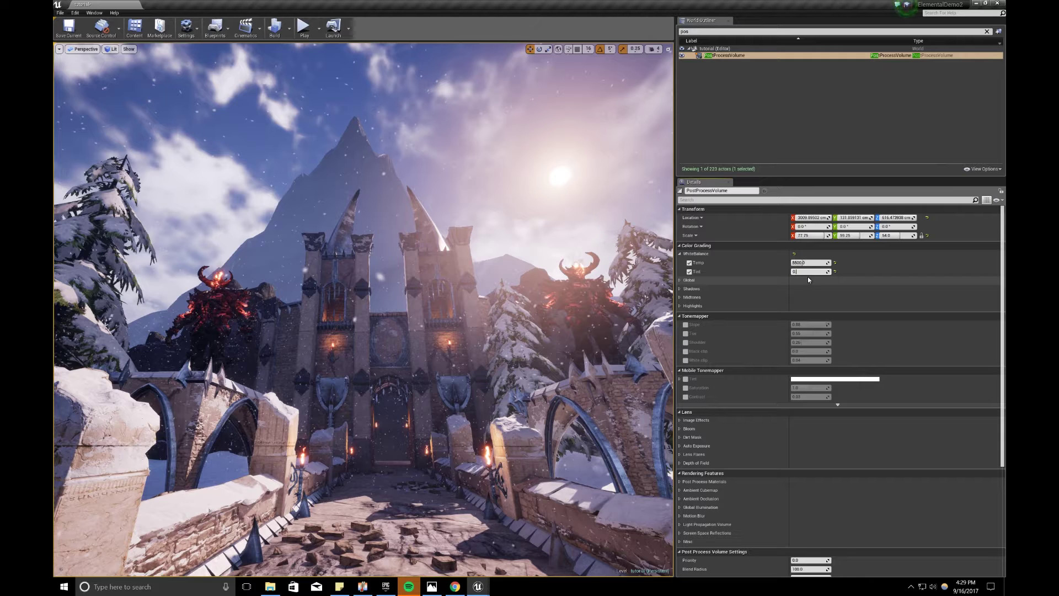
left_click(807, 277)
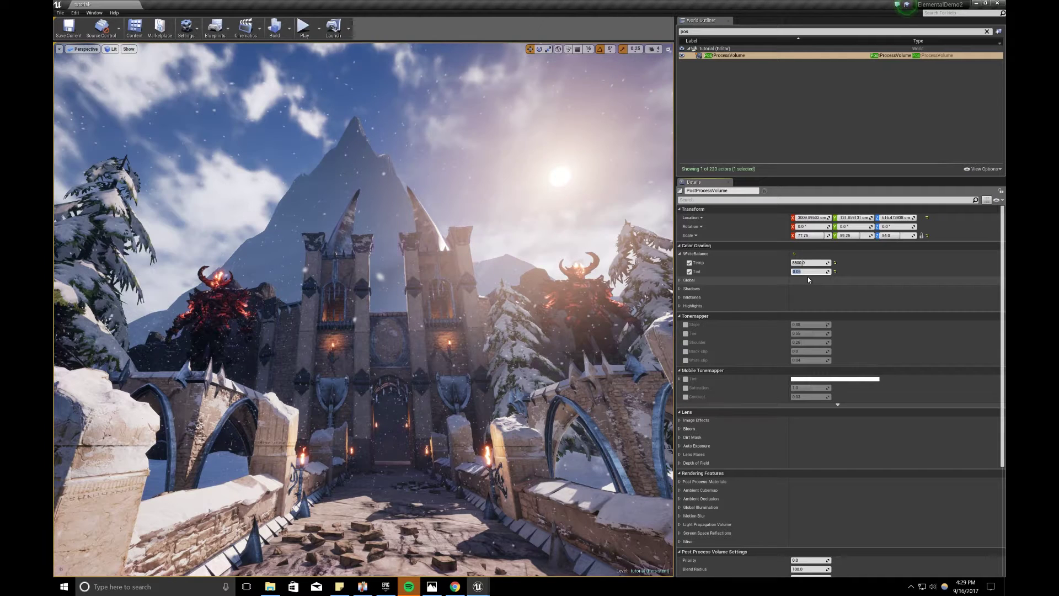
left_click(680, 280)
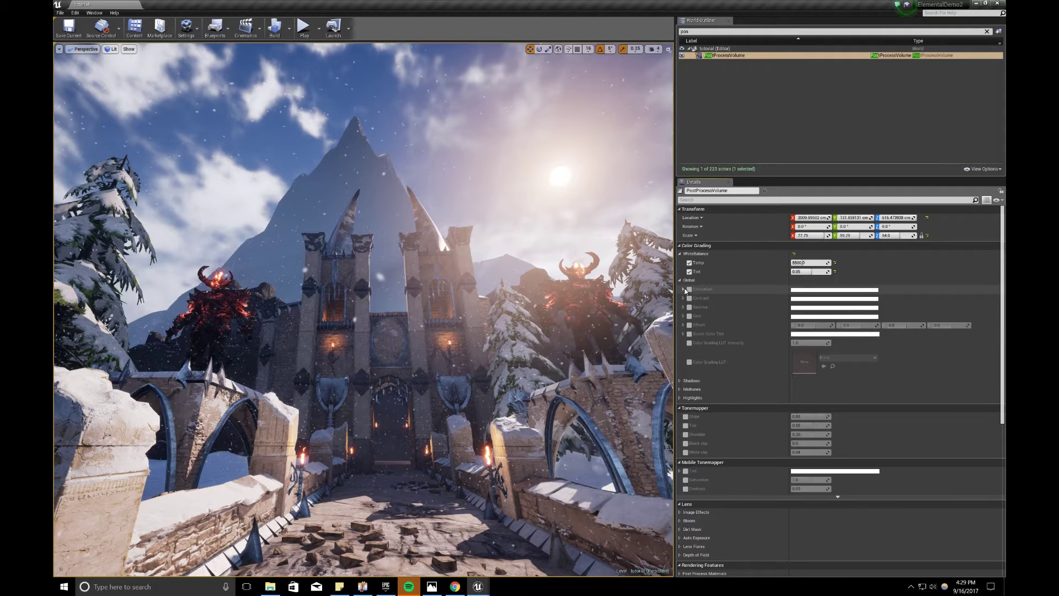
Override Global Saturation at 0.8 and nudge its colour wheel slightly toward blue
left_click(684, 289)
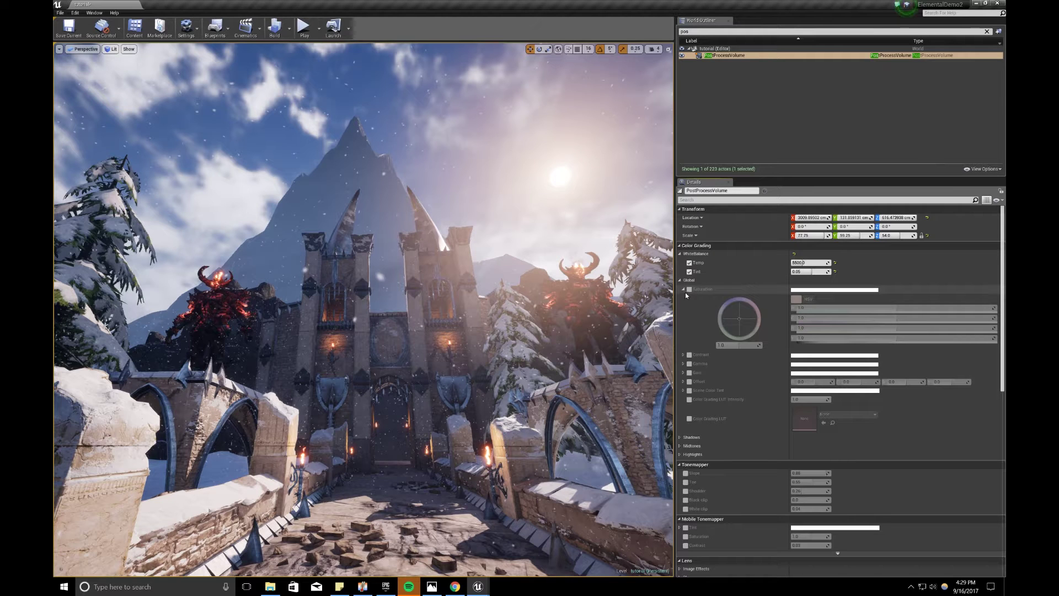
left_click(688, 290)
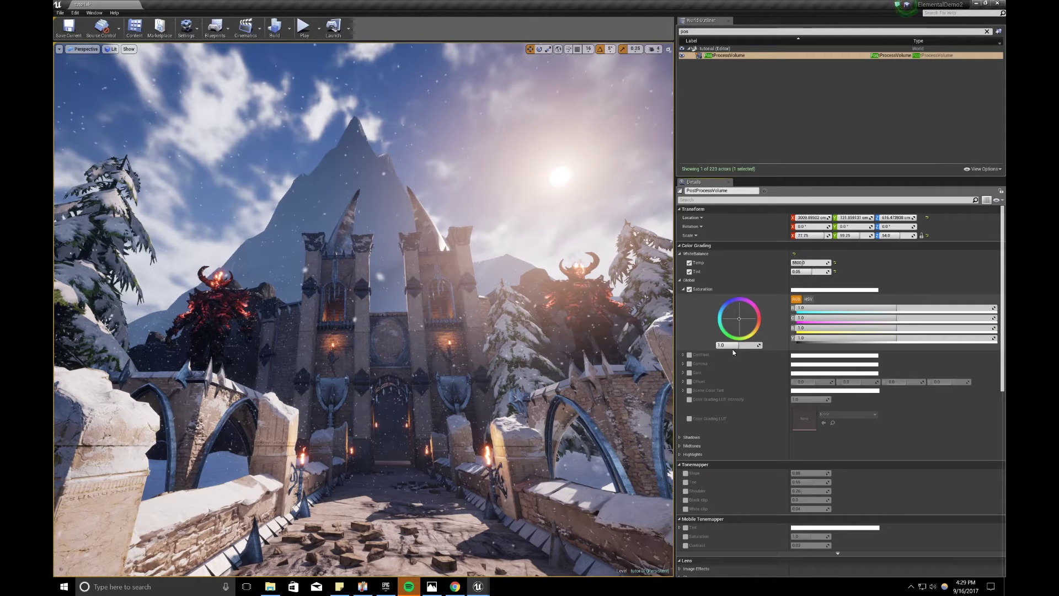
left_click(730, 347)
type("0.2")
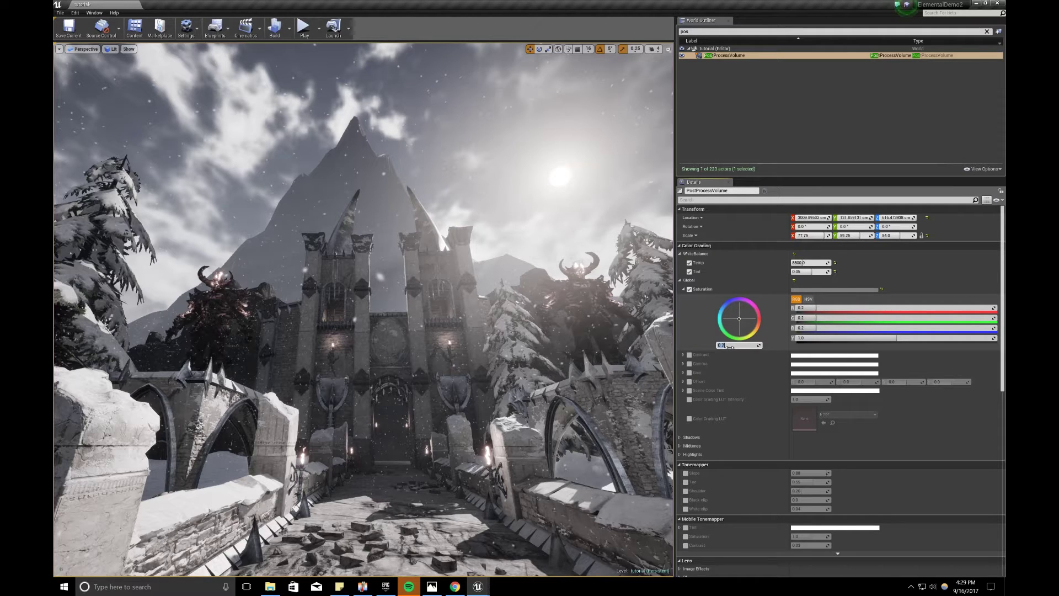
key("BackSpace")
type("0.8")
key("Return")
left_click(730, 347)
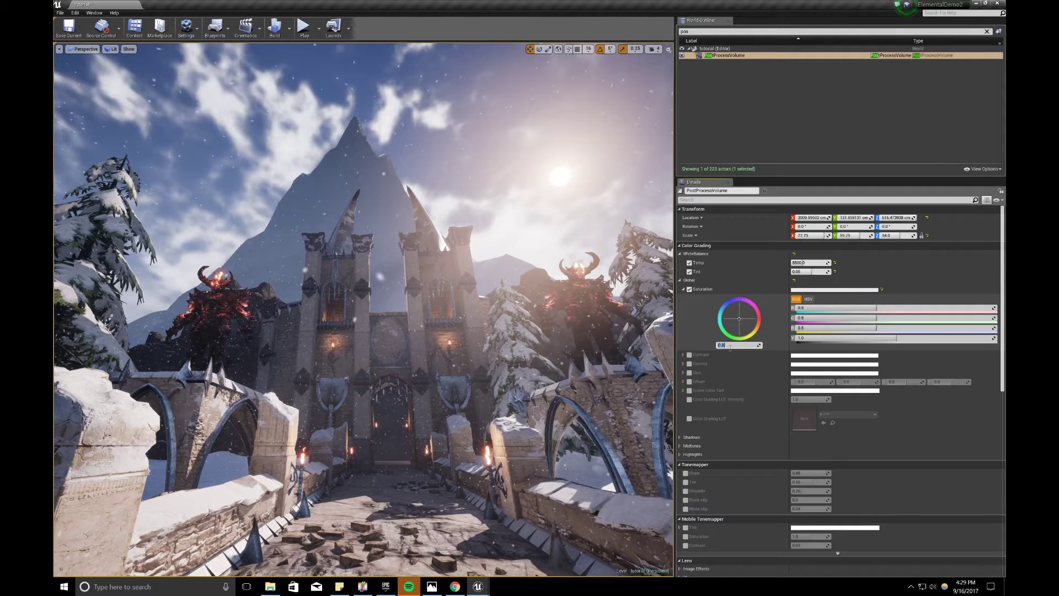
key("Return")
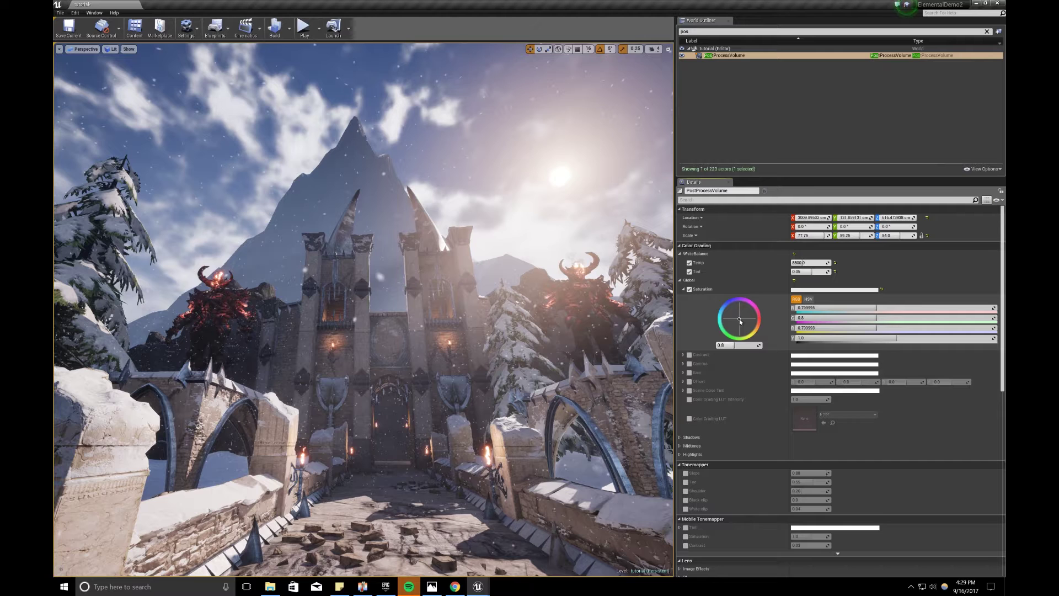
left_click_drag(740, 318, 740, 317)
mouse_move(740, 314)
left_mouse_down()
mouse_move(728, 305)
mouse_move(750, 307)
mouse_move(732, 307)
mouse_move(724, 325)
mouse_move(731, 304)
mouse_move(760, 313)
mouse_move(741, 302)
mouse_move(745, 315)
left_mouse_up()
right_click_drag(364, 309, 358, 304)
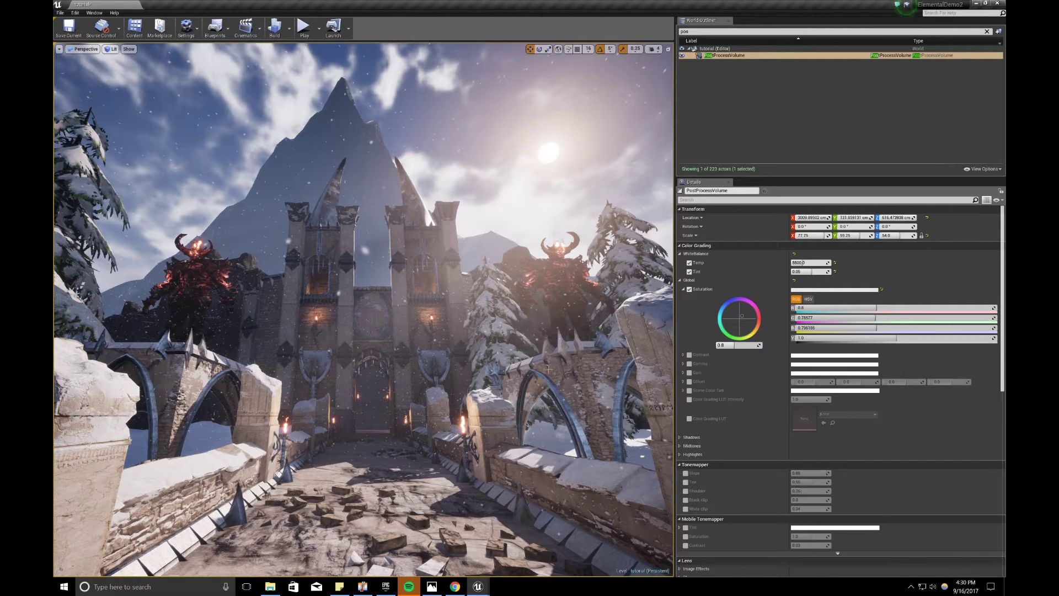
Override Global Contrast, trying 1.2 and 0.9, settle on 1.1 with a slight wheel shift; enable Gamma
left_click(691, 355)
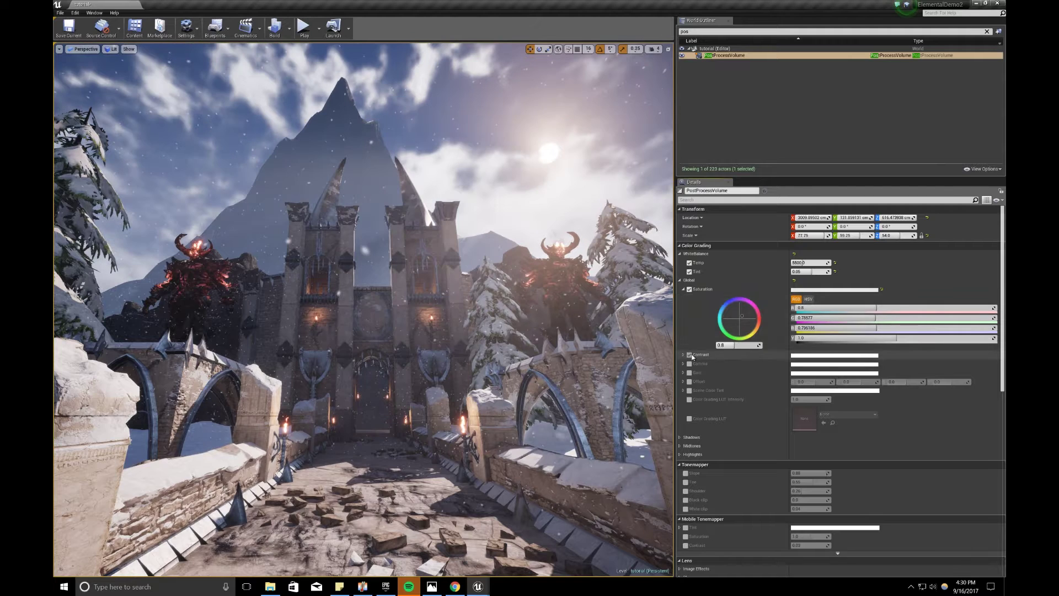
left_click(683, 355)
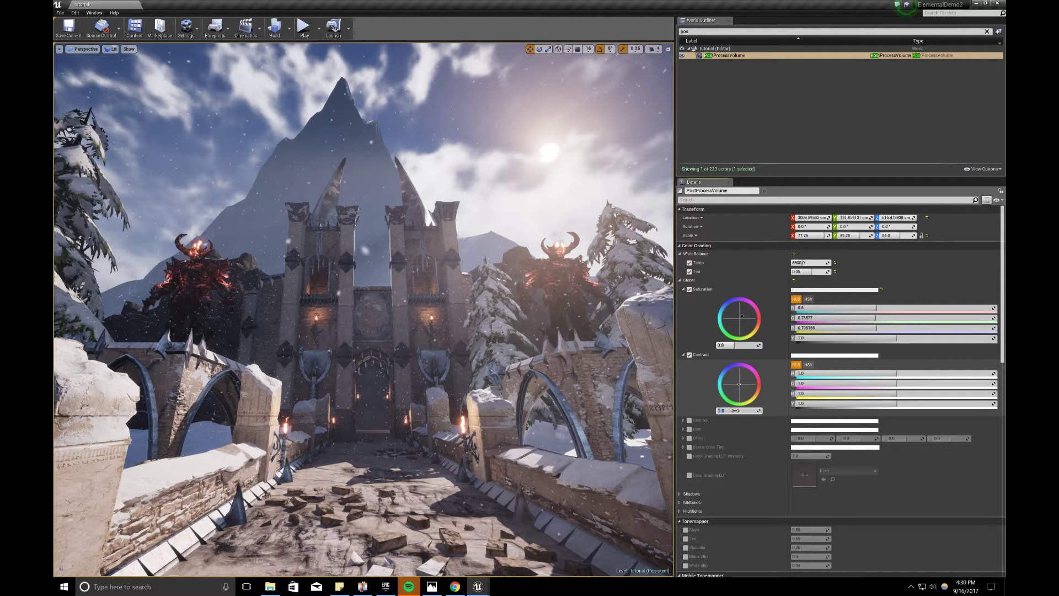
type("1")
key("Return")
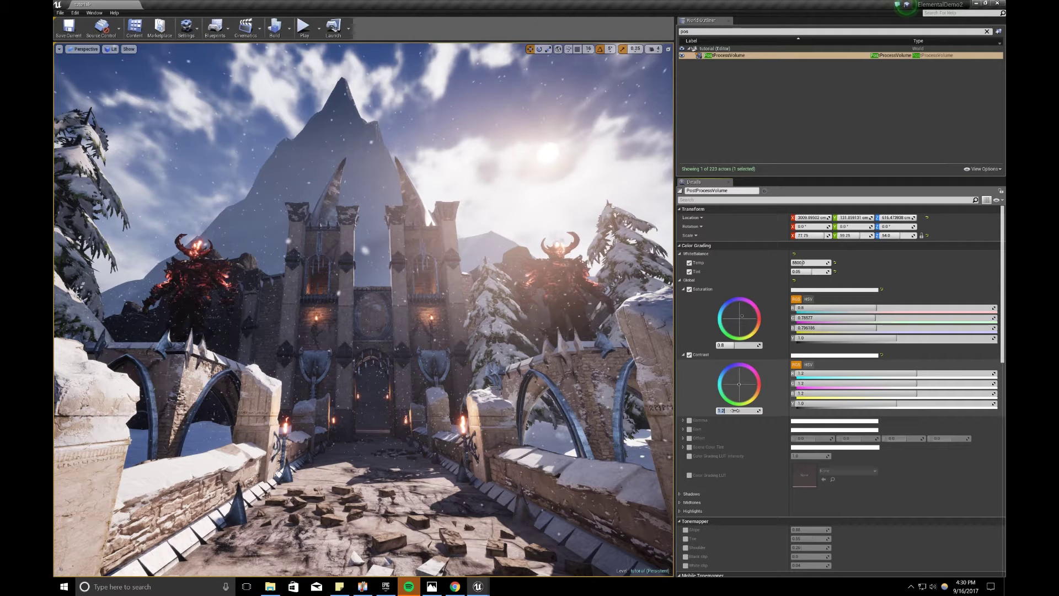
type(".9")
key("Return")
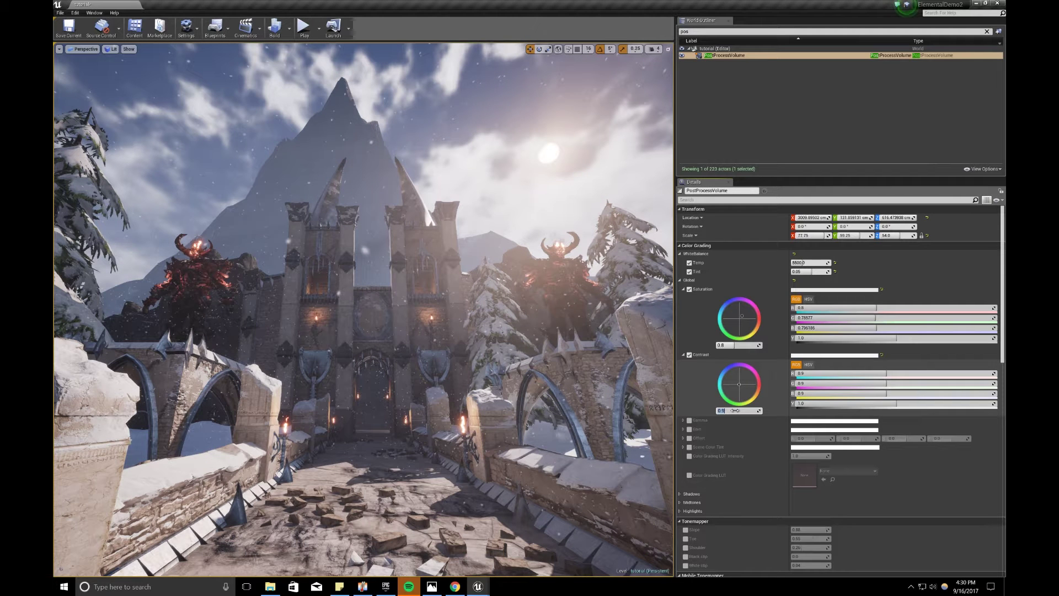
type("1.2")
key("Return")
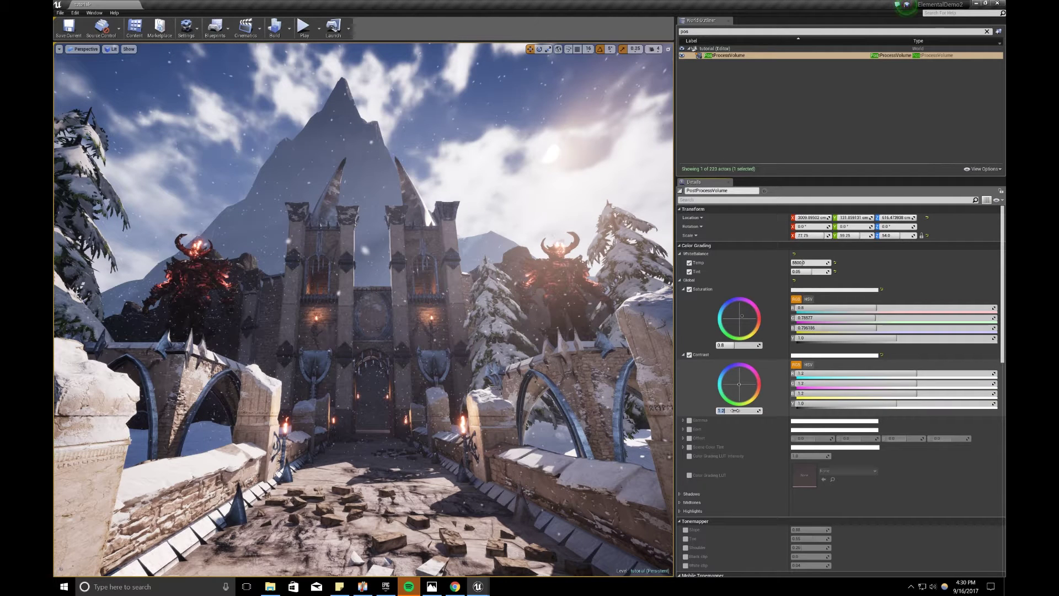
key("BackSpace")
type("1")
key("Return")
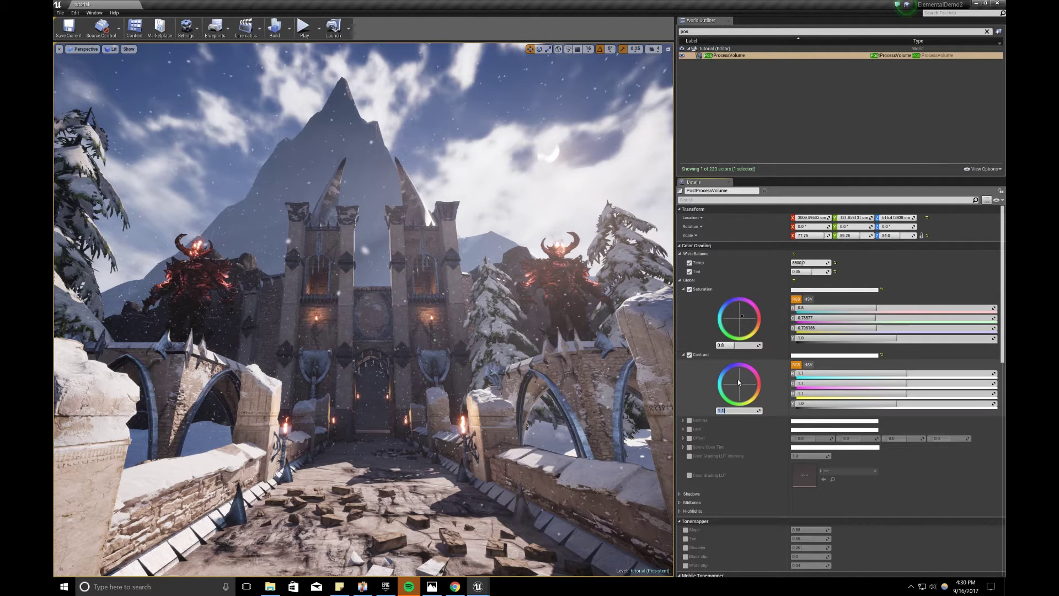
mouse_move(740, 387)
left_mouse_down()
mouse_move(733, 375)
mouse_move(733, 387)
mouse_move(749, 390)
mouse_move(733, 389)
mouse_move(735, 375)
mouse_move(733, 389)
mouse_move(746, 393)
left_mouse_up()
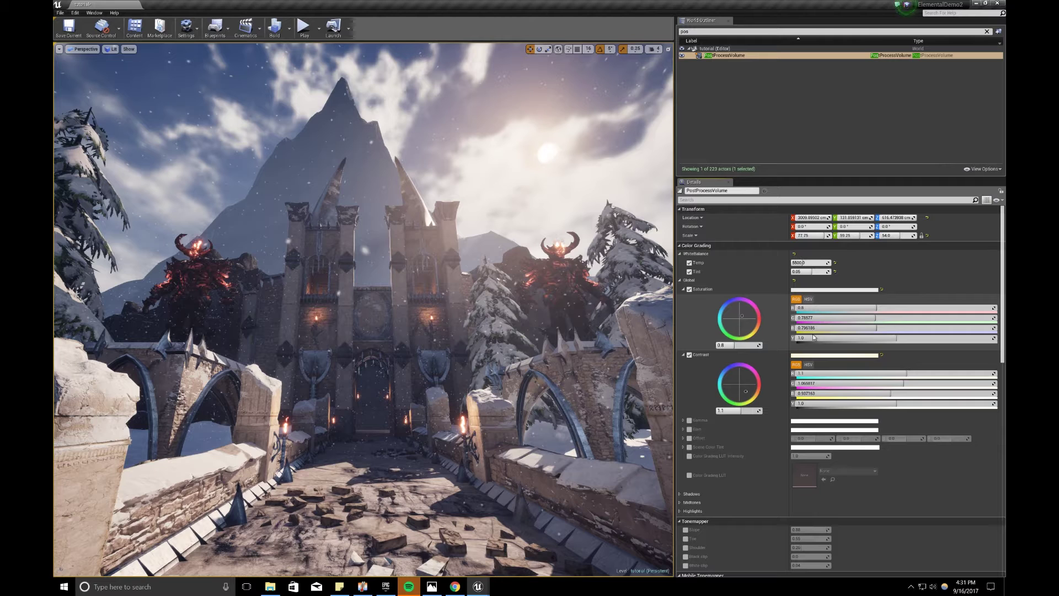
left_click(689, 421)
left_click(683, 421)
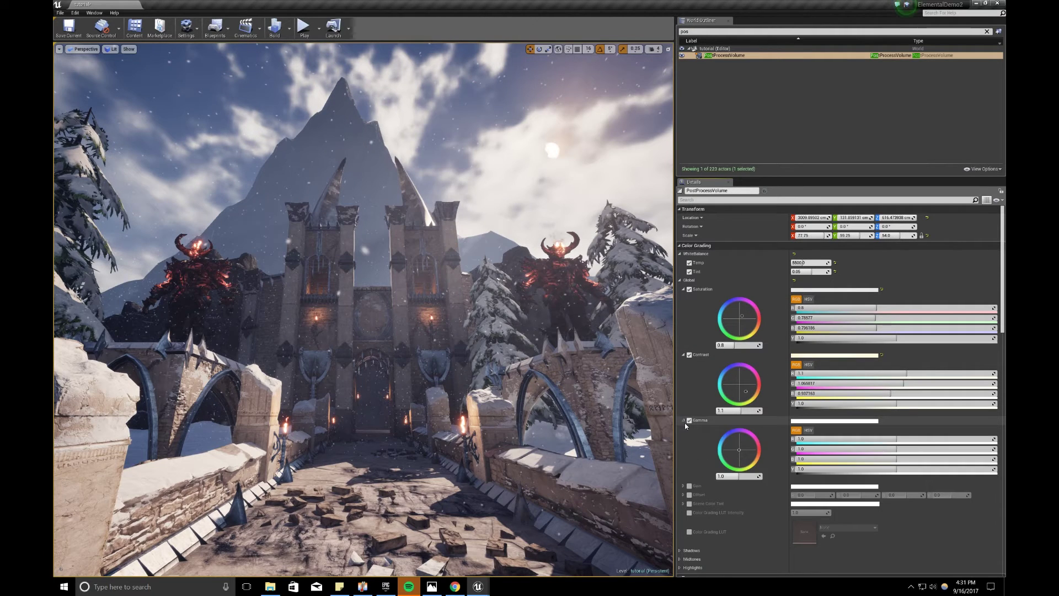
left_click(751, 476)
key("BackSpace")
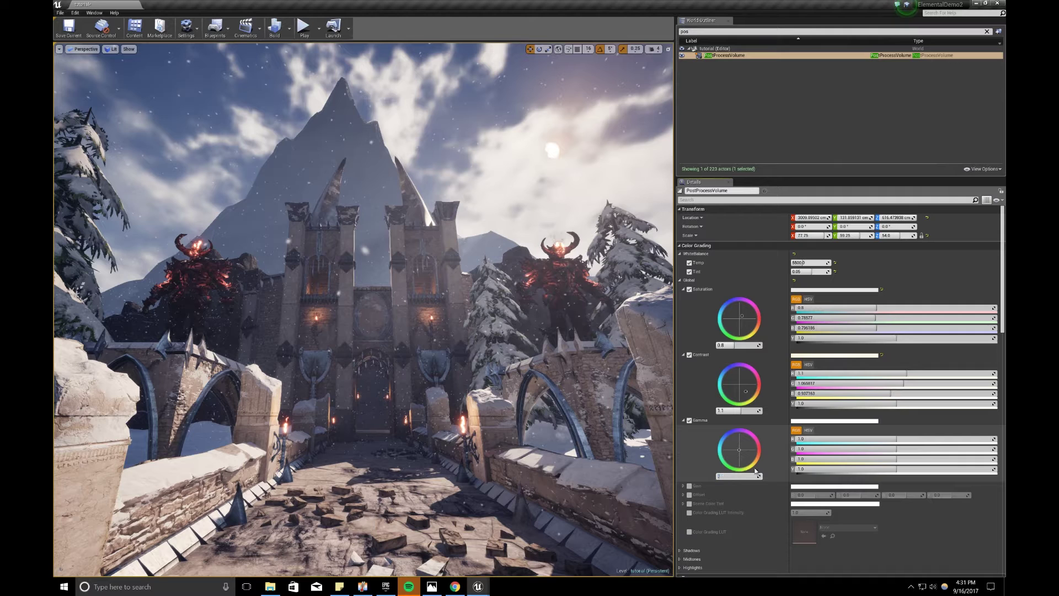
type(".8")
key("Return")
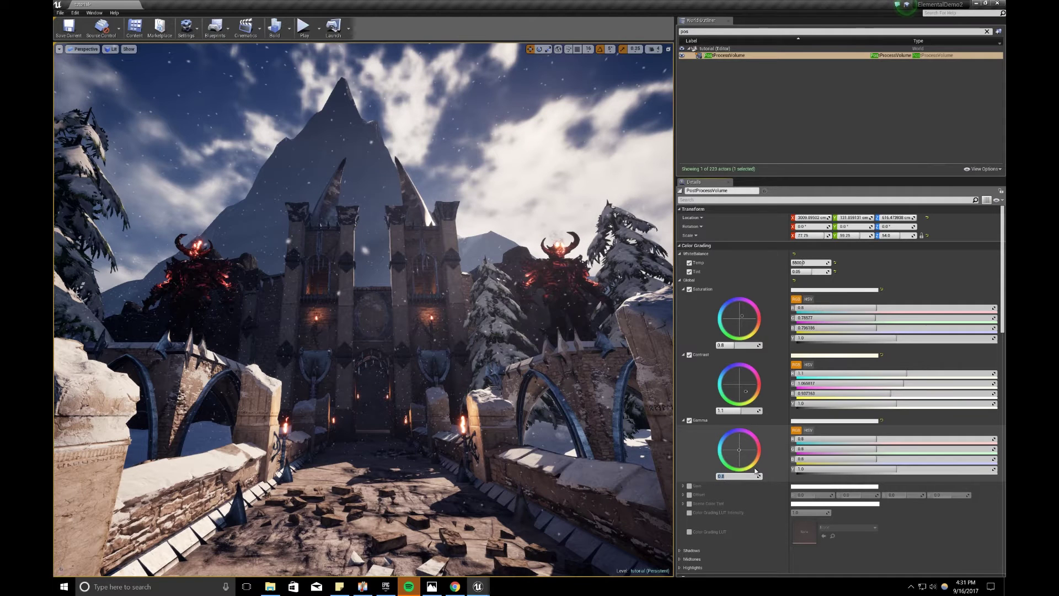
type("1.2")
key("Return")
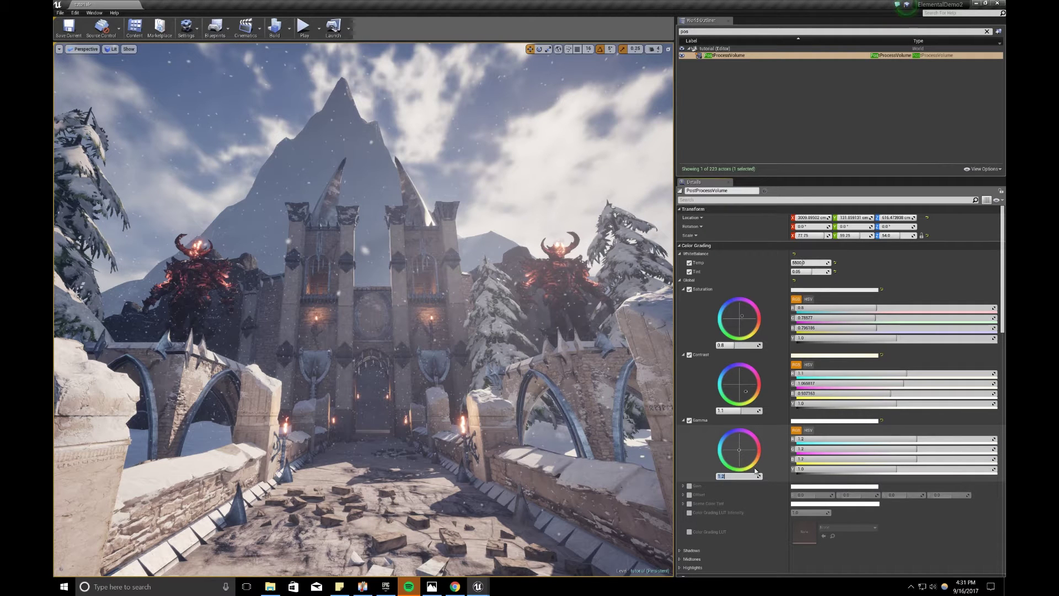
type(".9")
key("Return")
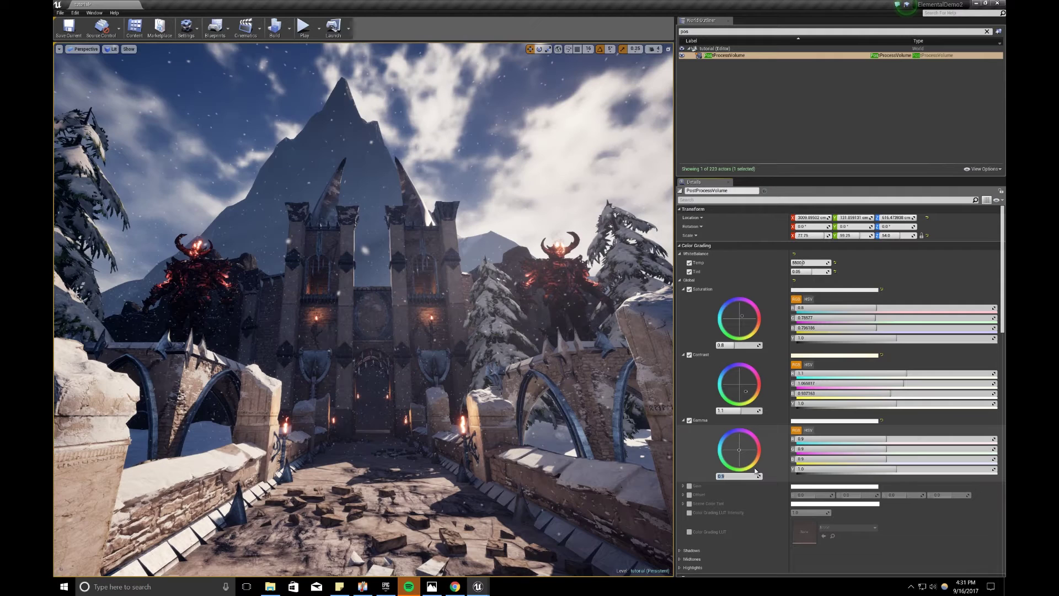
type("1")
key("Return")
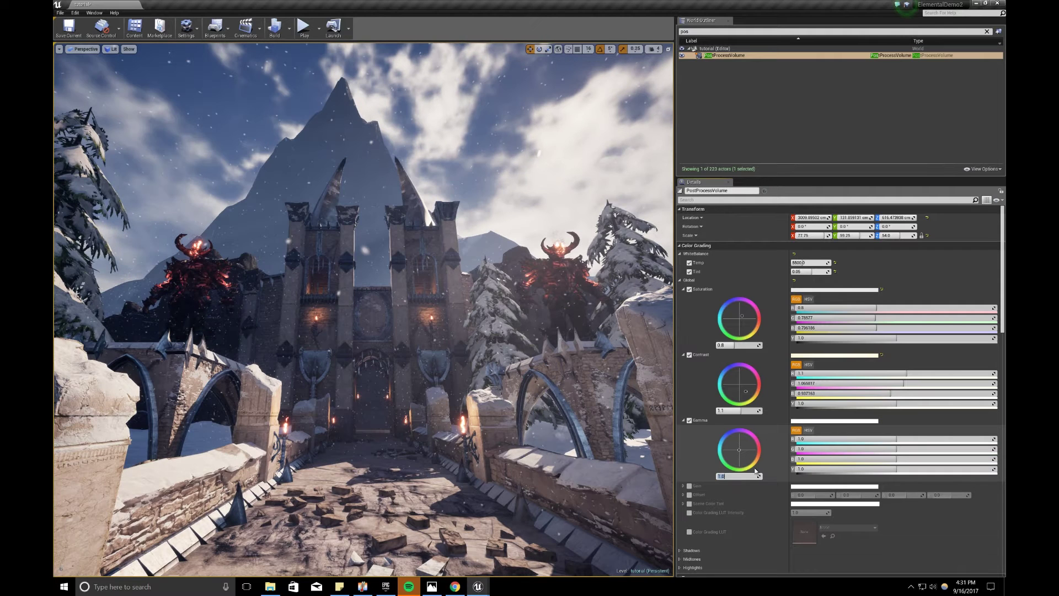
left_click(689, 420)
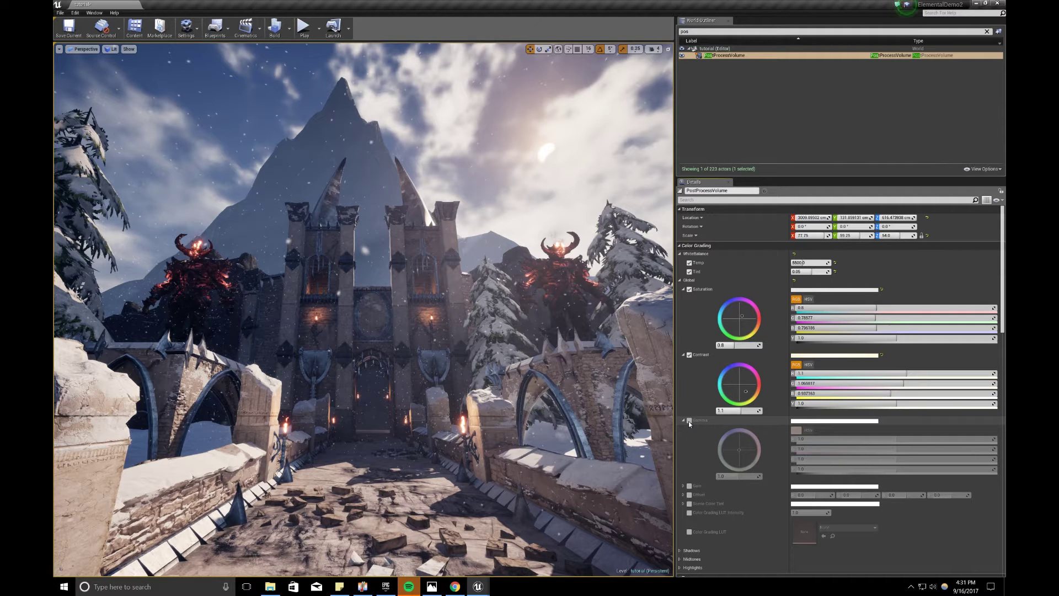
left_click(689, 486)
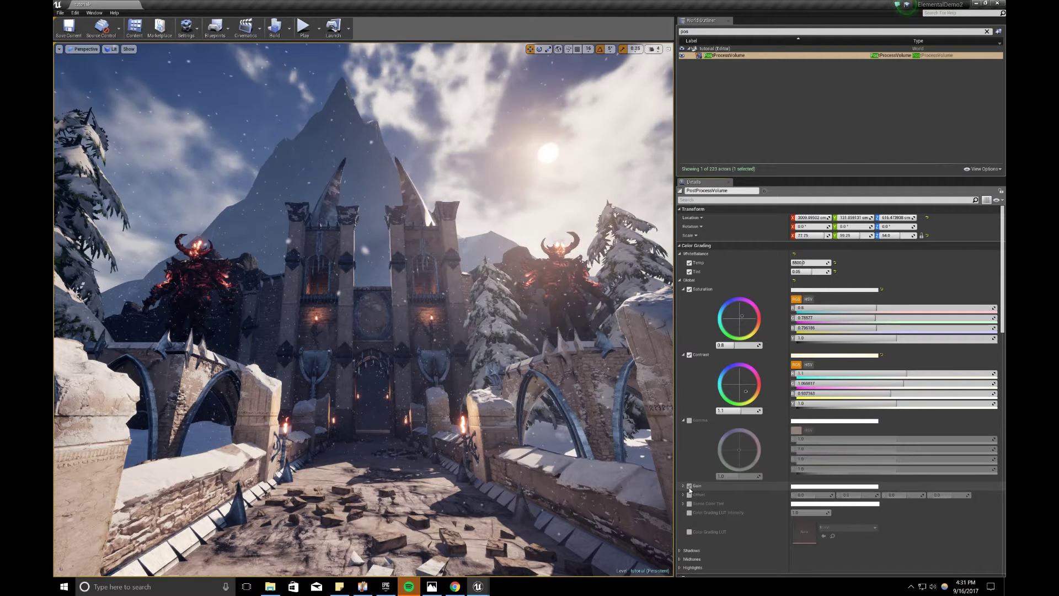
left_click(684, 486)
left_click(733, 542)
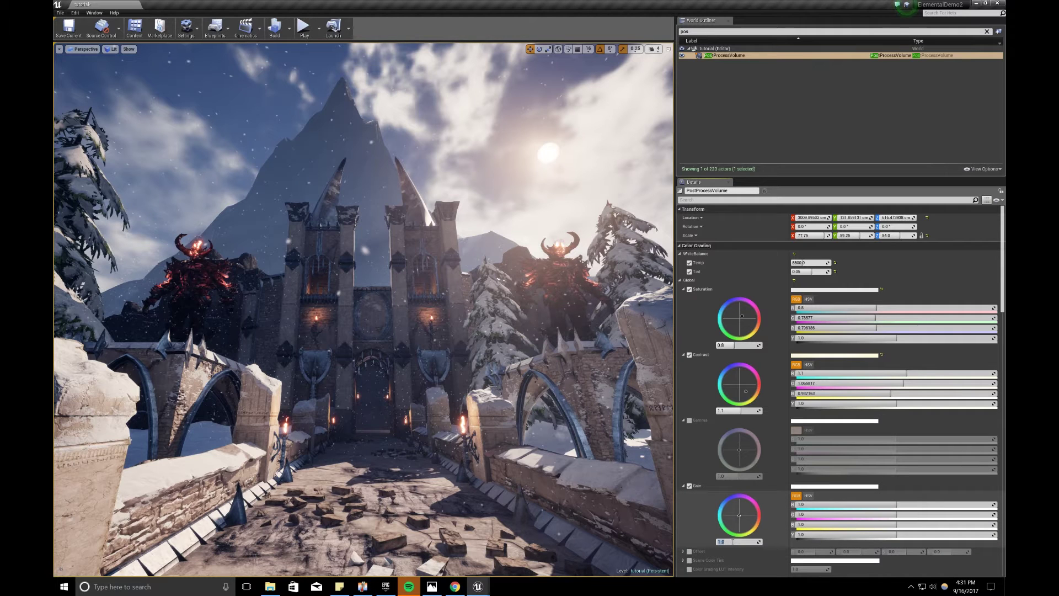
type(".2")
key("Return")
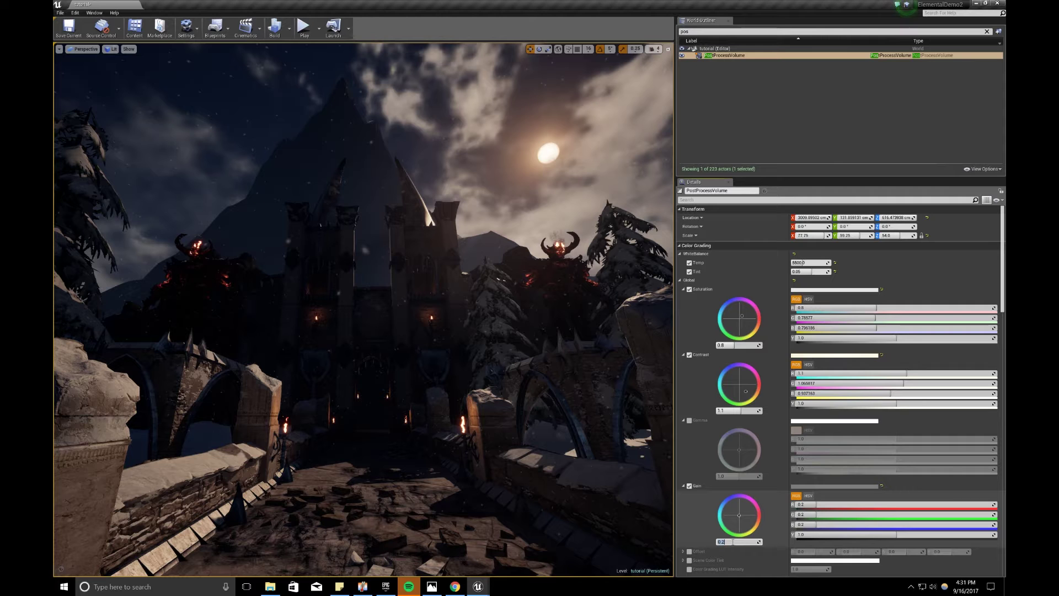
type("1")
key("Return")
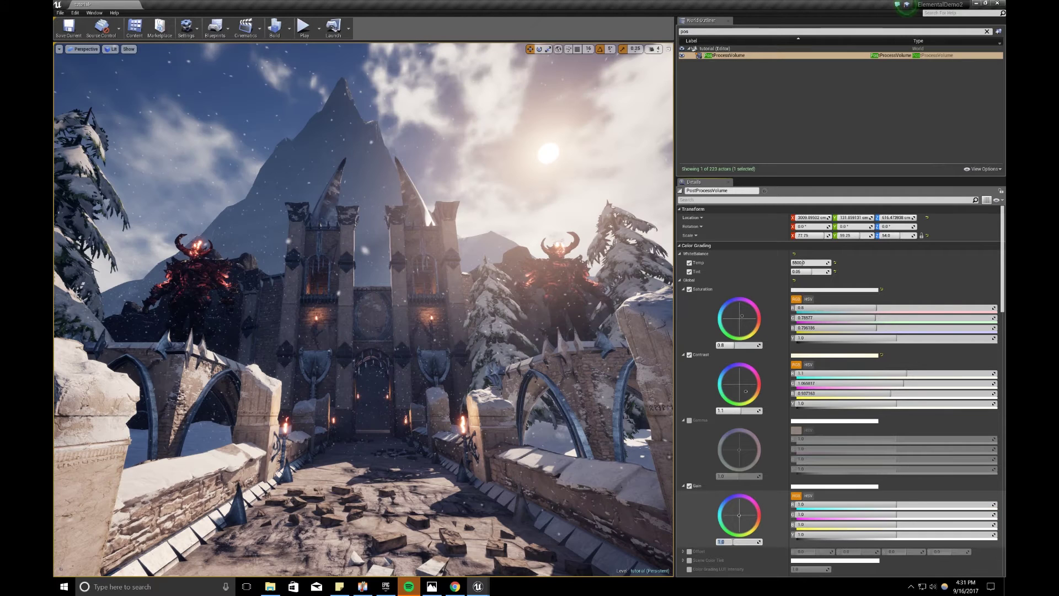
left_click(689, 486)
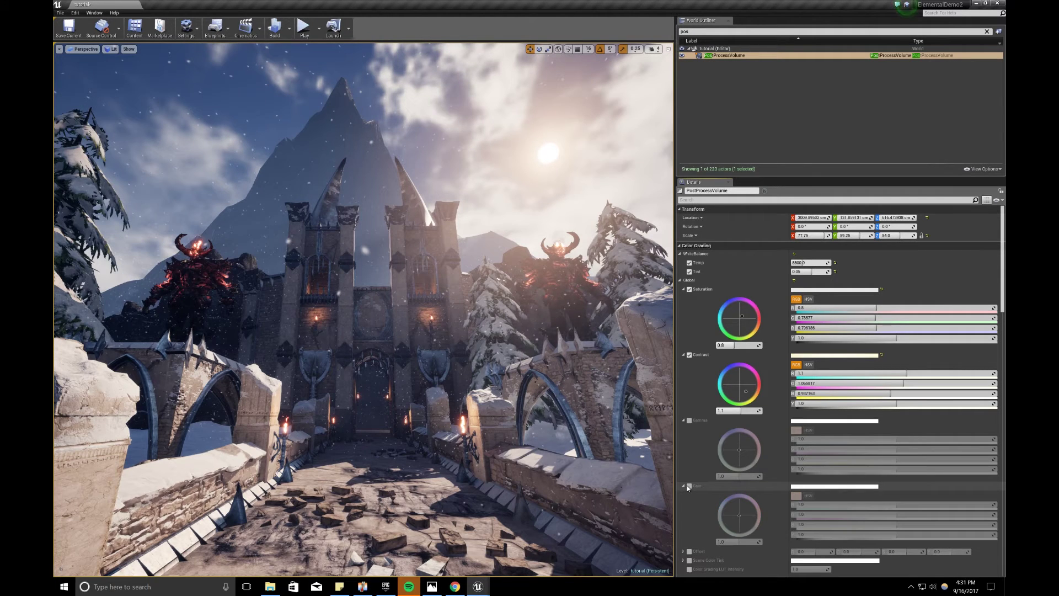
scroll(689, 489, "down", 3)
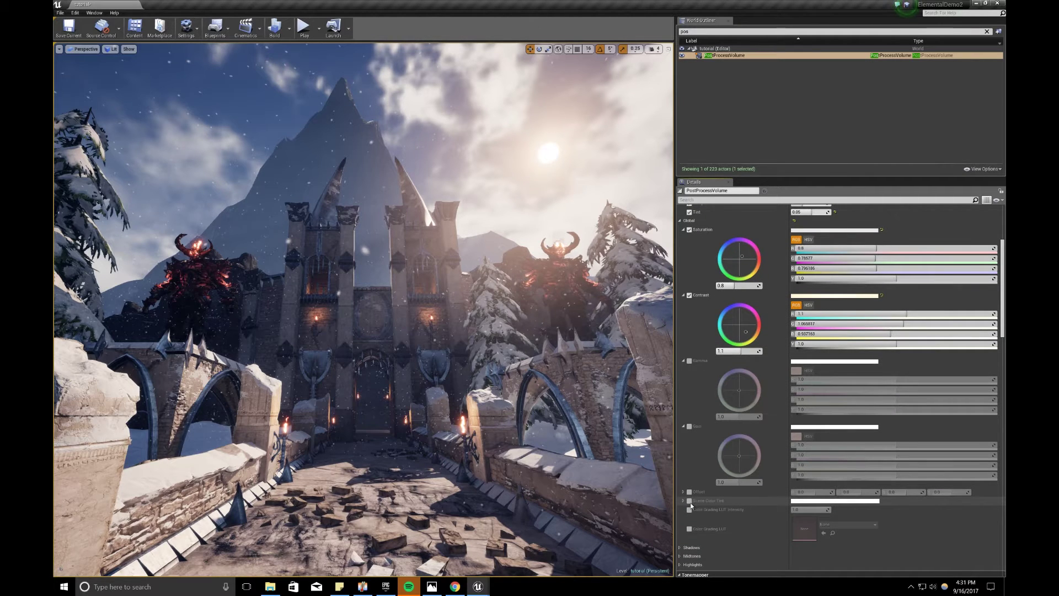
left_click(690, 501)
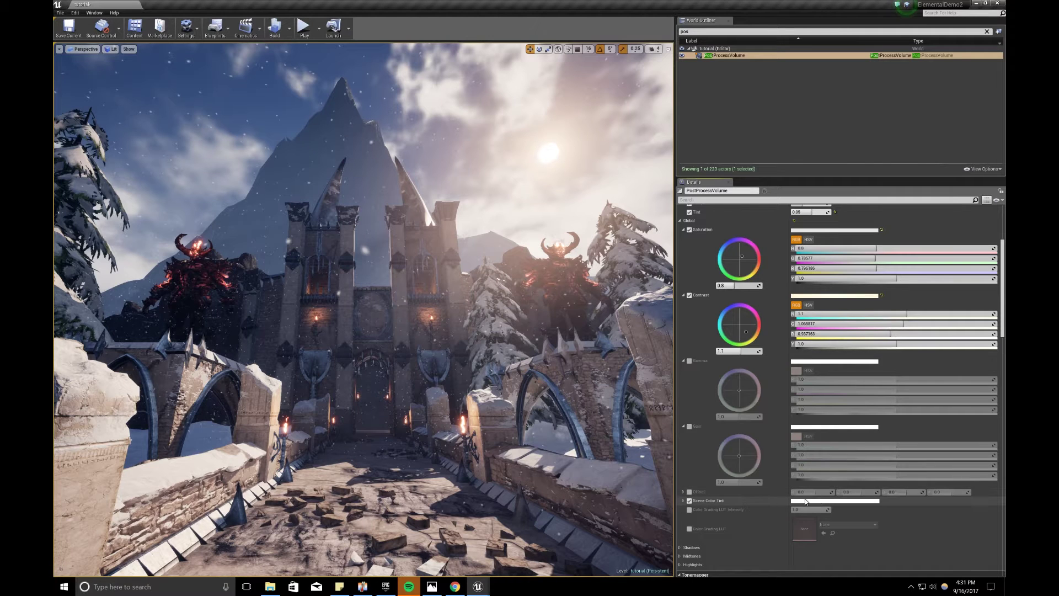
Pick a pale cyan (hue 180) for the Scene Color Tint and confirm it
left_click(828, 501)
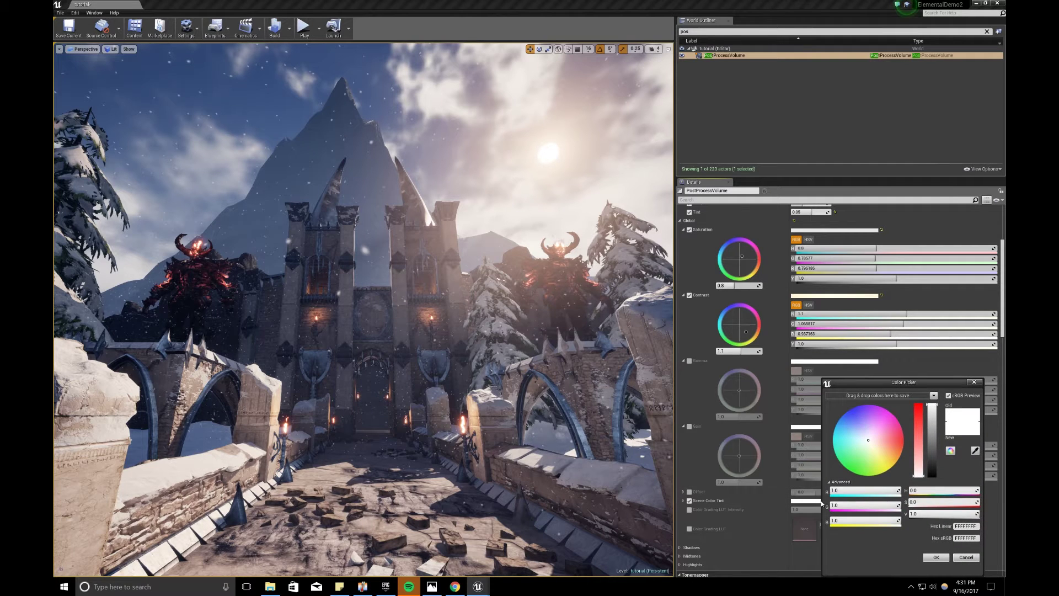
left_click(869, 441)
left_click_drag(869, 442, 863, 442)
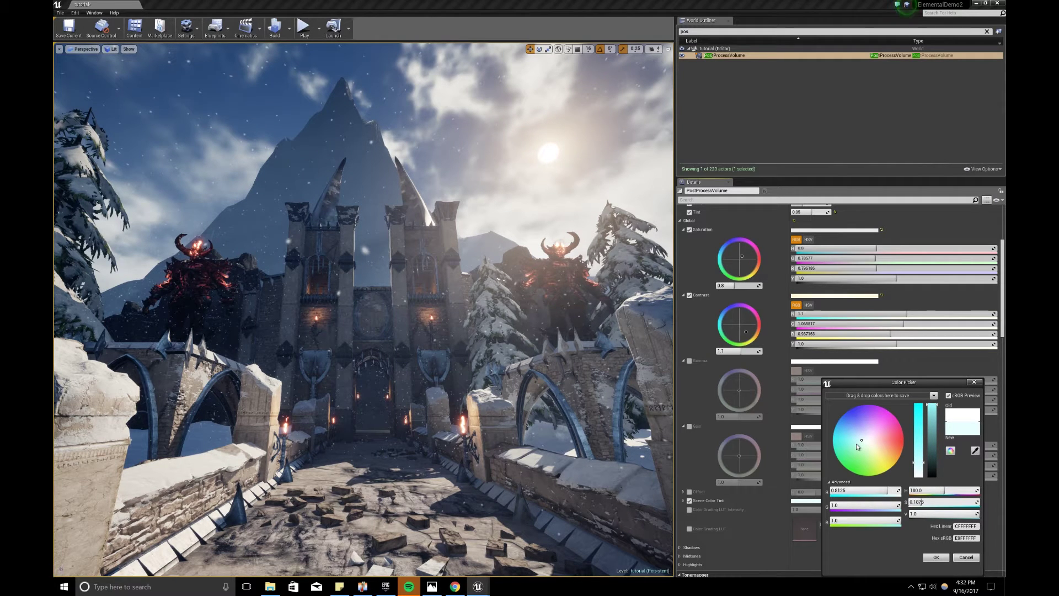
left_click(938, 559)
Expand Auto Exposure and enable the Method override for histogram exposure
scroll(845, 527, "down", 4)
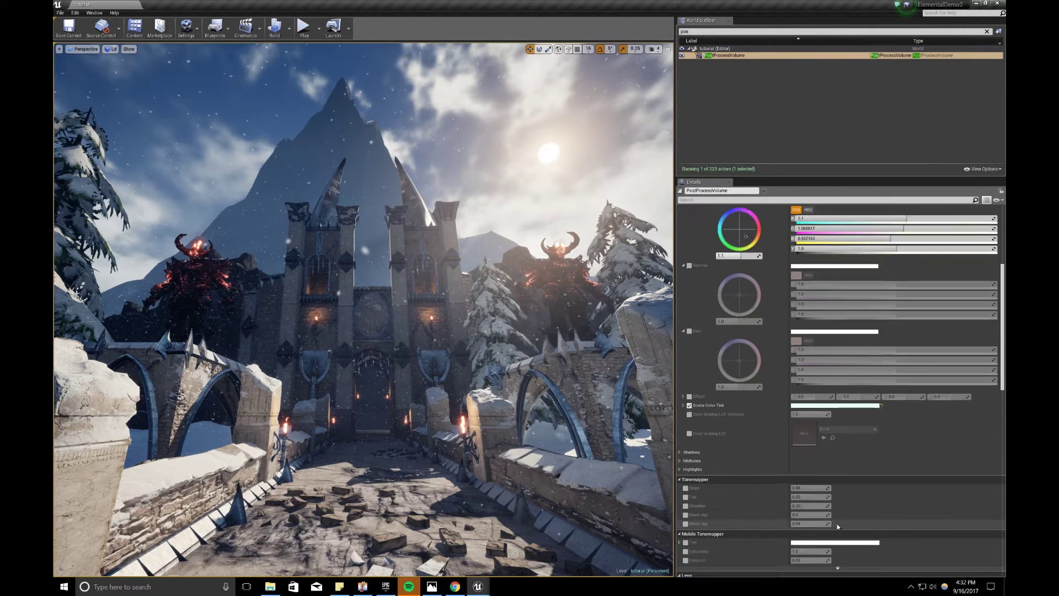
scroll(836, 524, "down", 4)
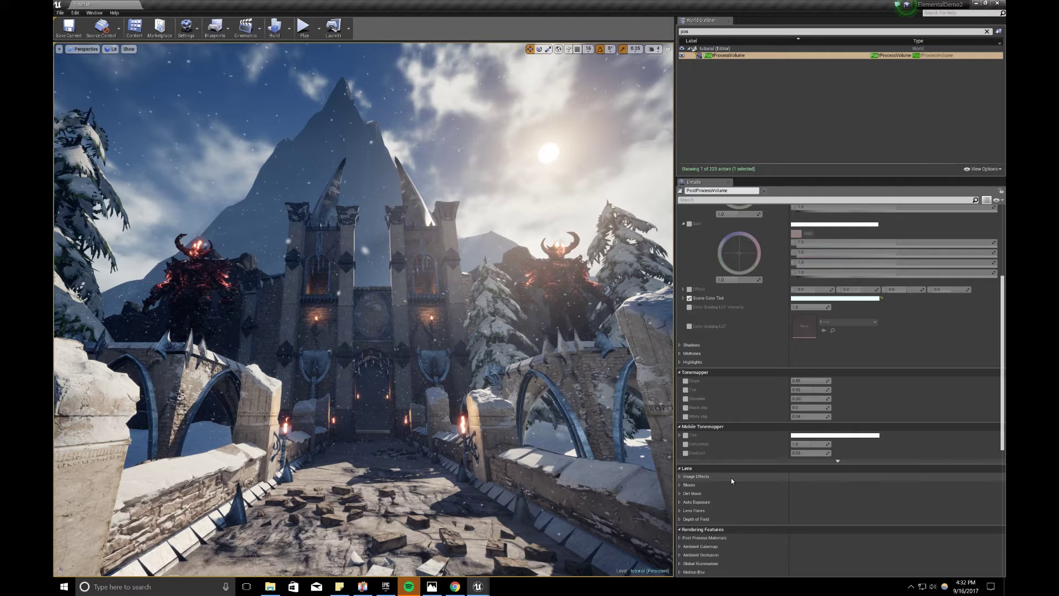
scroll(732, 480, "down", 5)
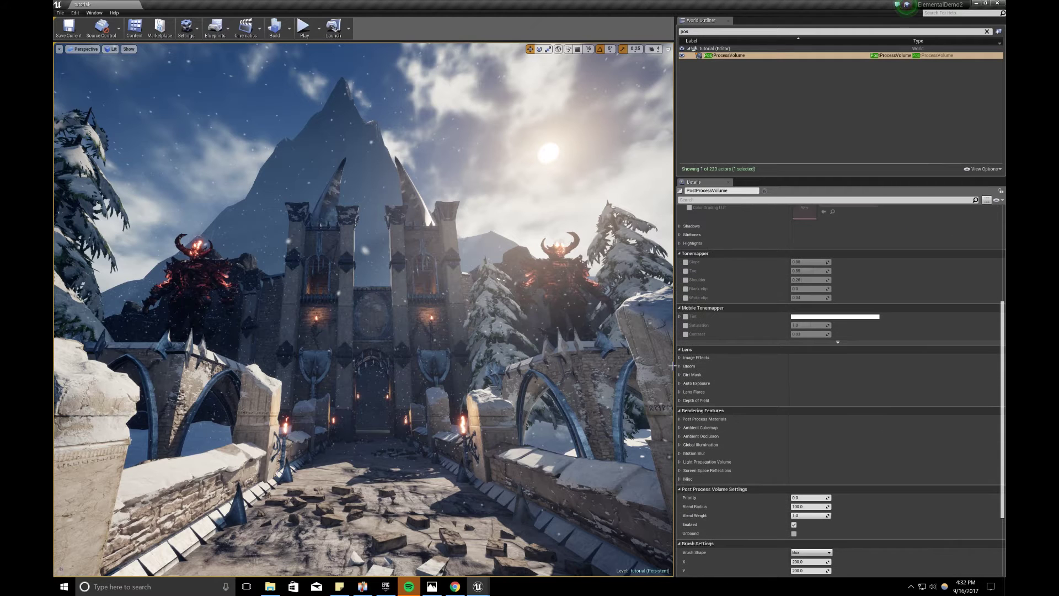
left_click(680, 366)
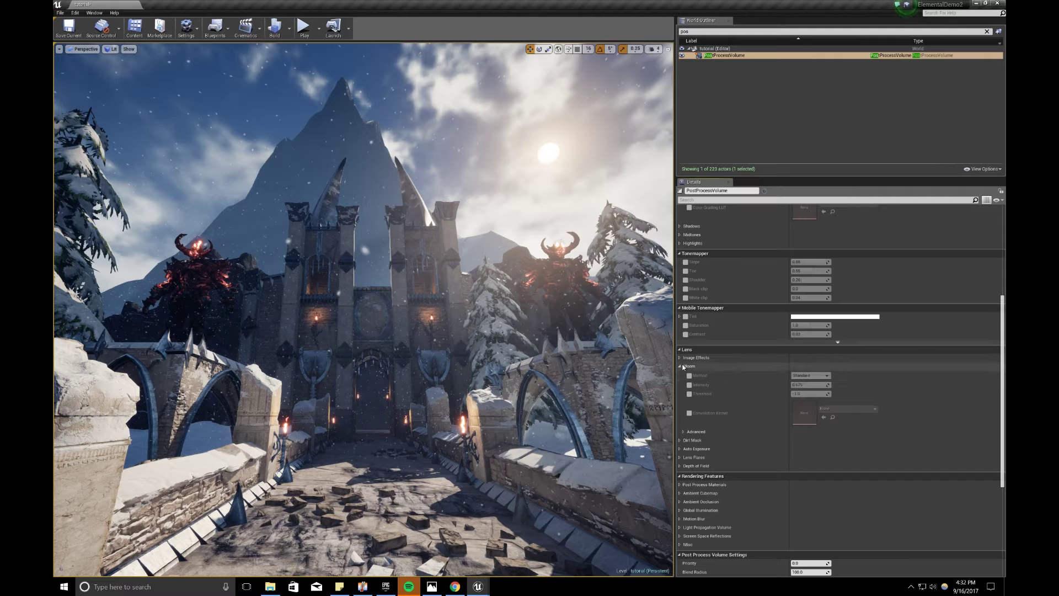
left_click(680, 366)
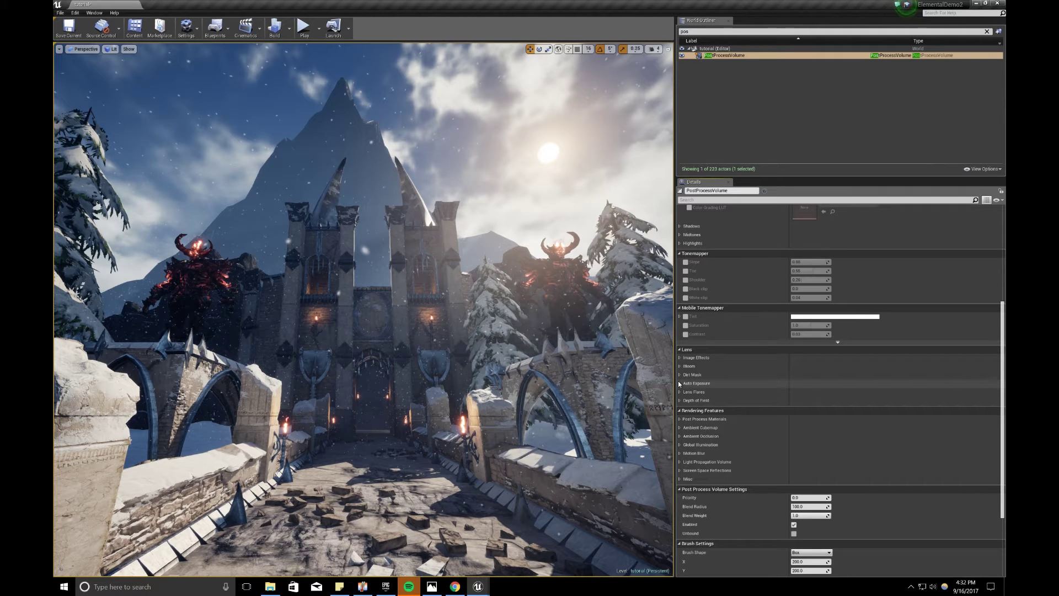
left_click(679, 383)
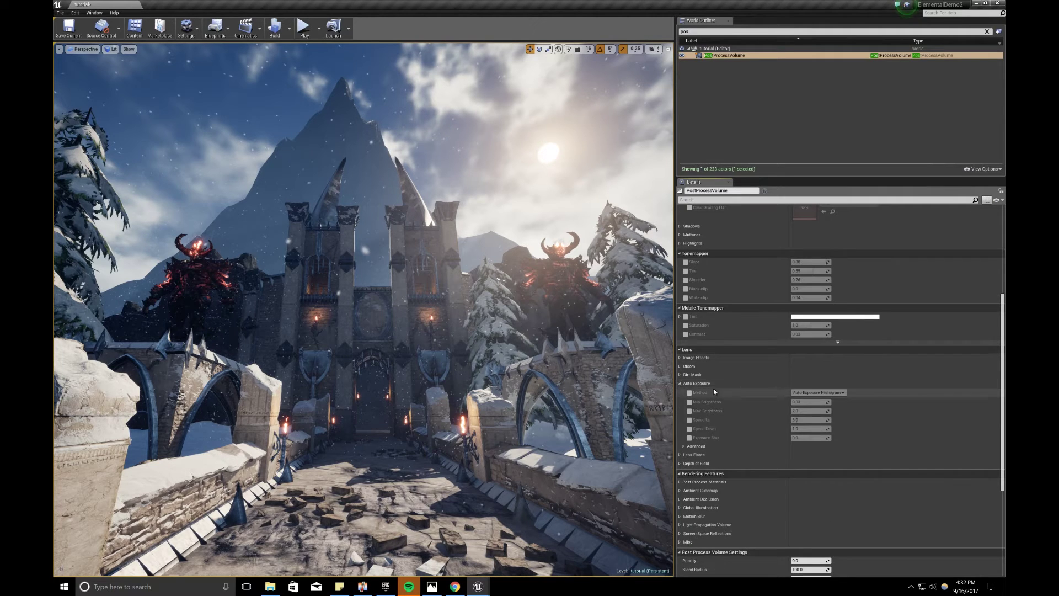
left_click(689, 393)
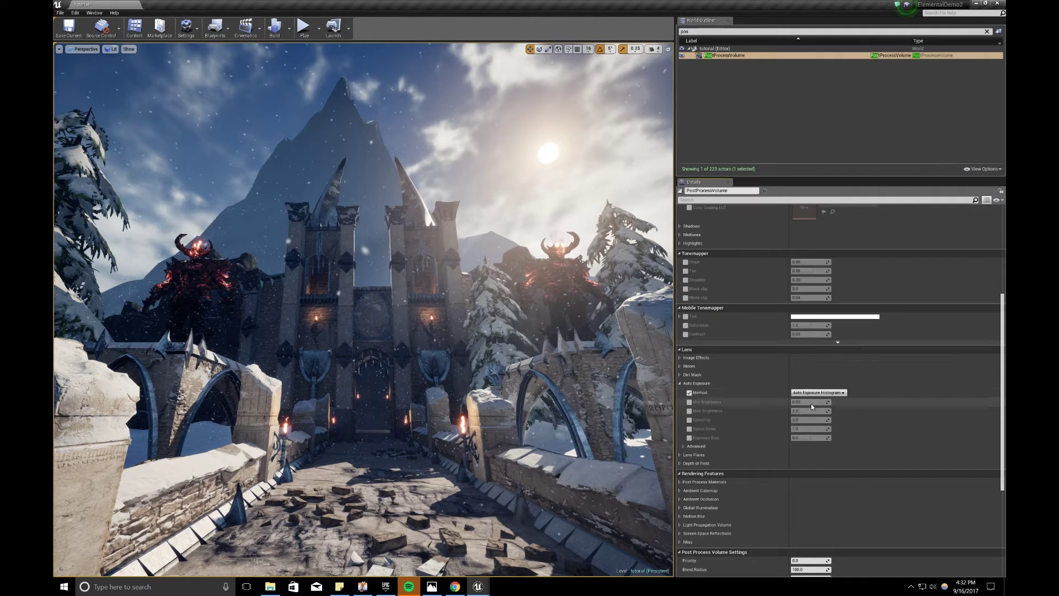
Enable the Exposure Bias override and set it to 0.2
left_click(690, 438)
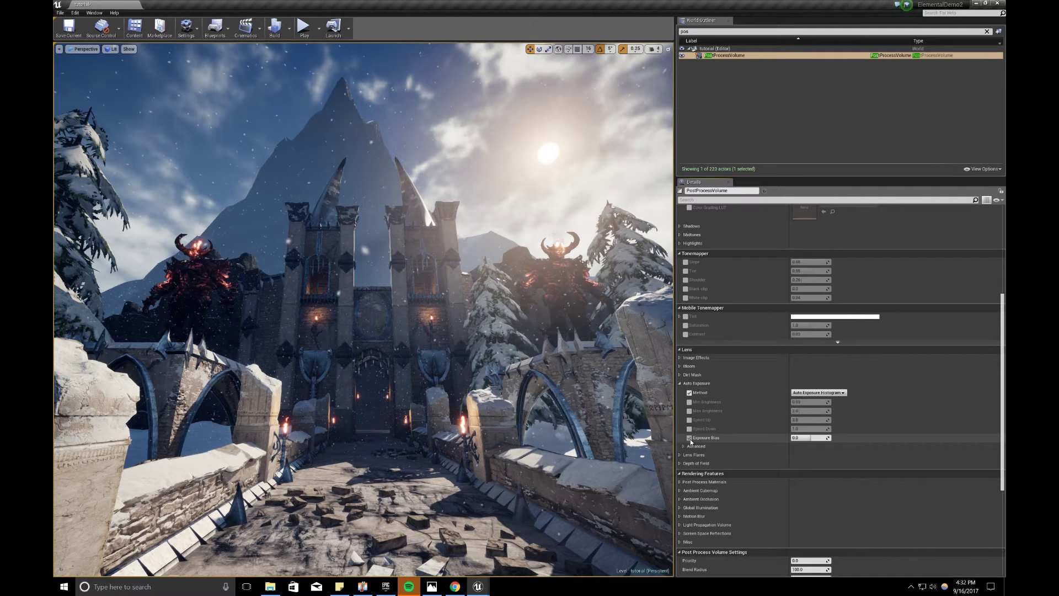
left_click(800, 437)
type("0.2")
key("Return")
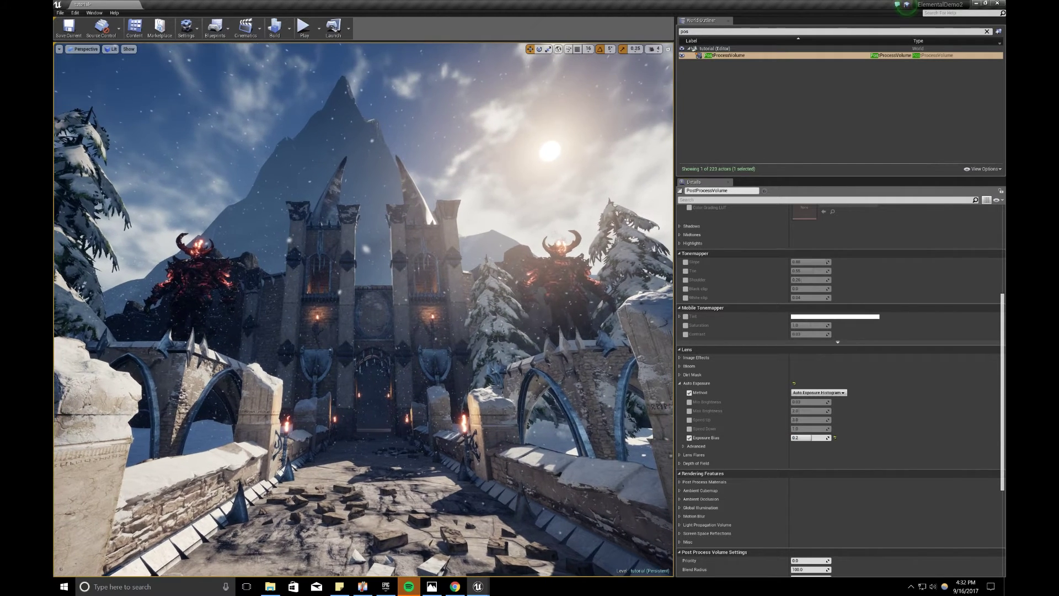
scroll(739, 404, "down", 2)
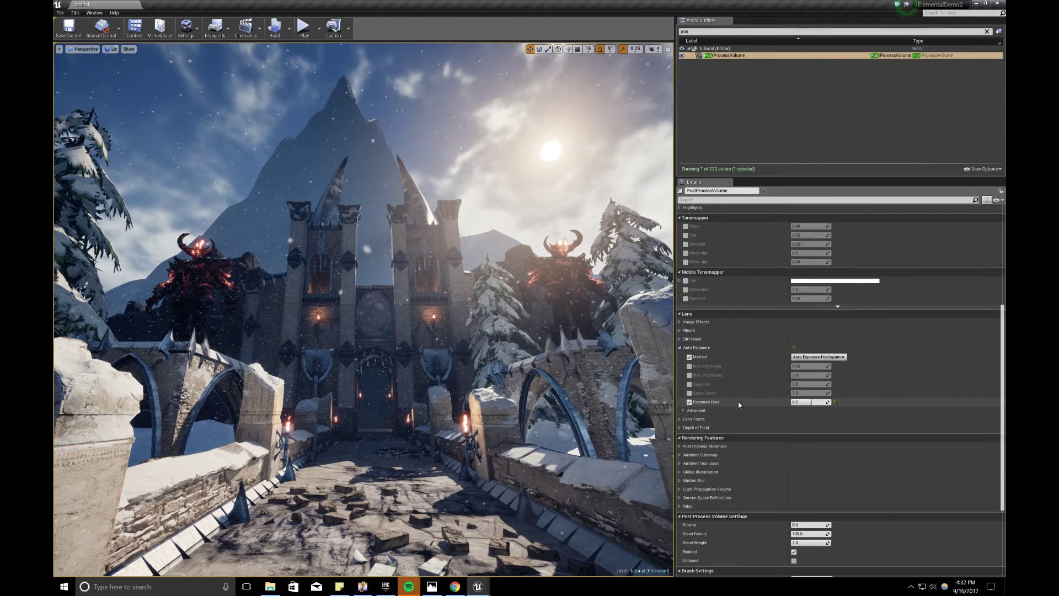
left_click(680, 418)
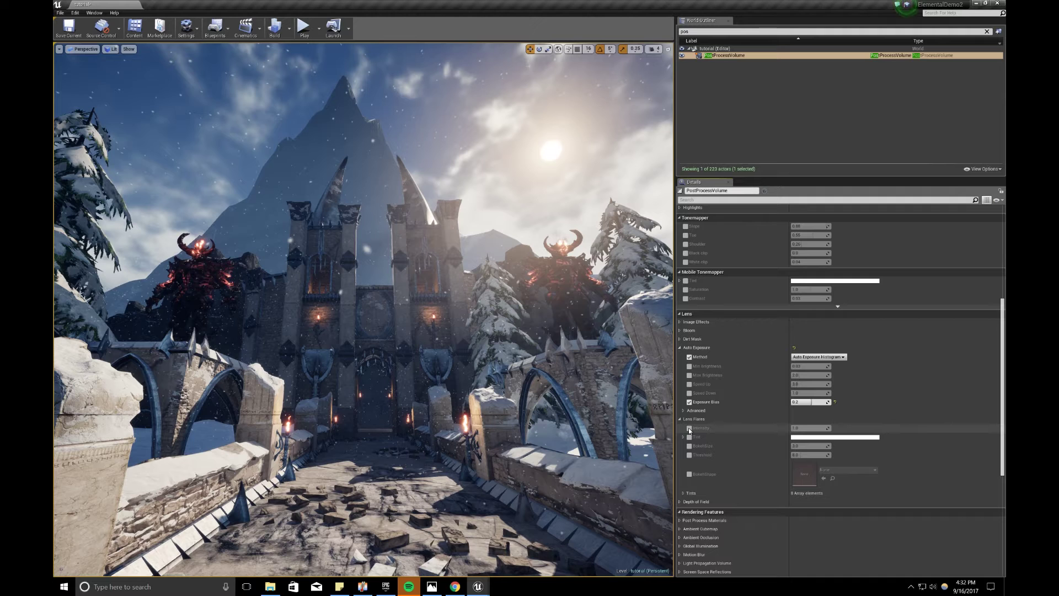
Override the Depth of Field method and set it to GaussianDOF
left_click(679, 419)
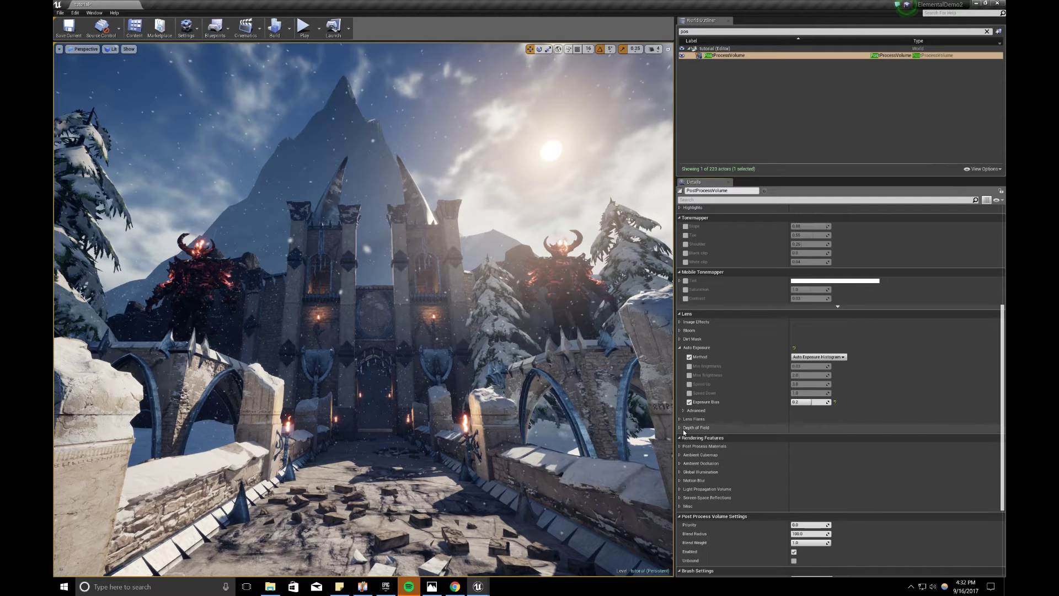
left_click(680, 428)
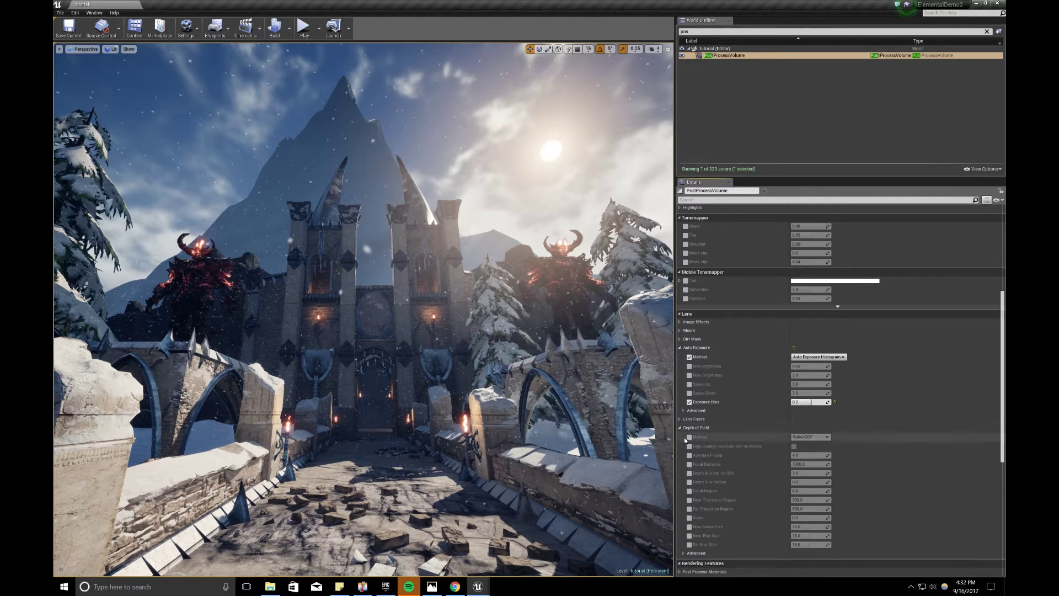
left_click(689, 437)
left_click(798, 437)
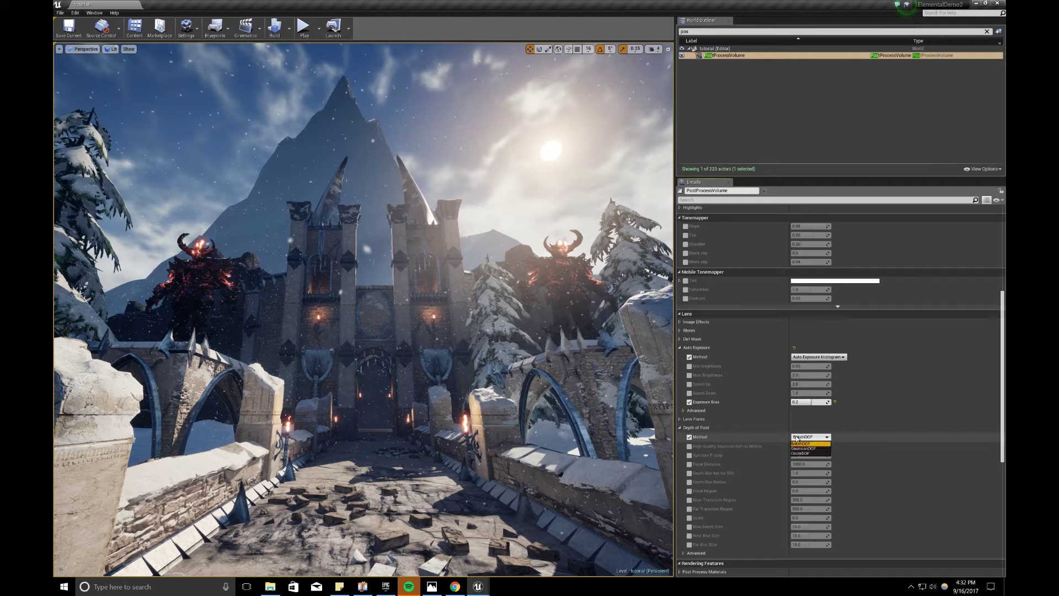
left_click(800, 443)
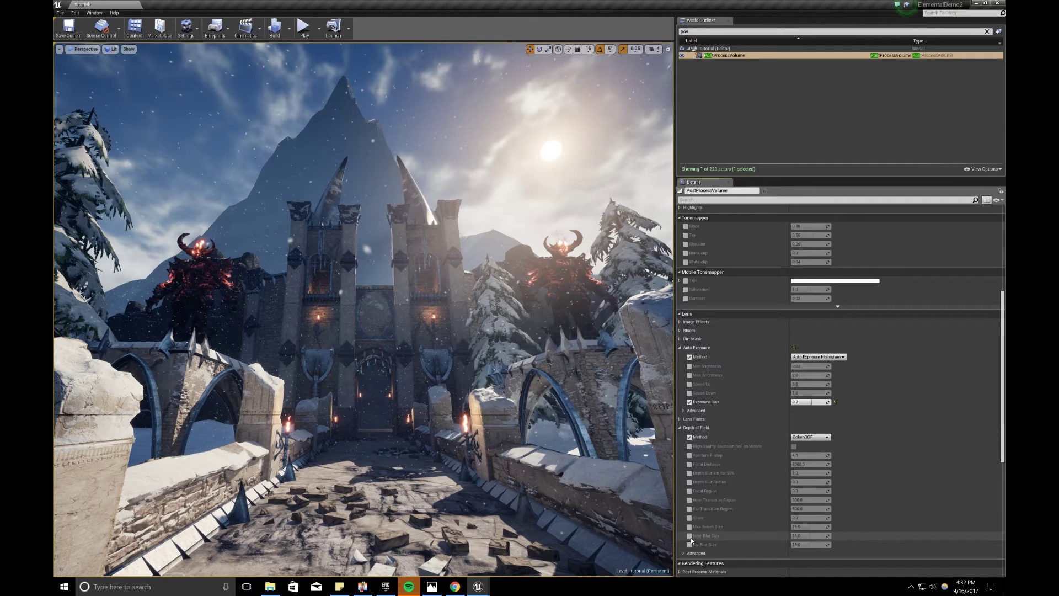
left_click(808, 437)
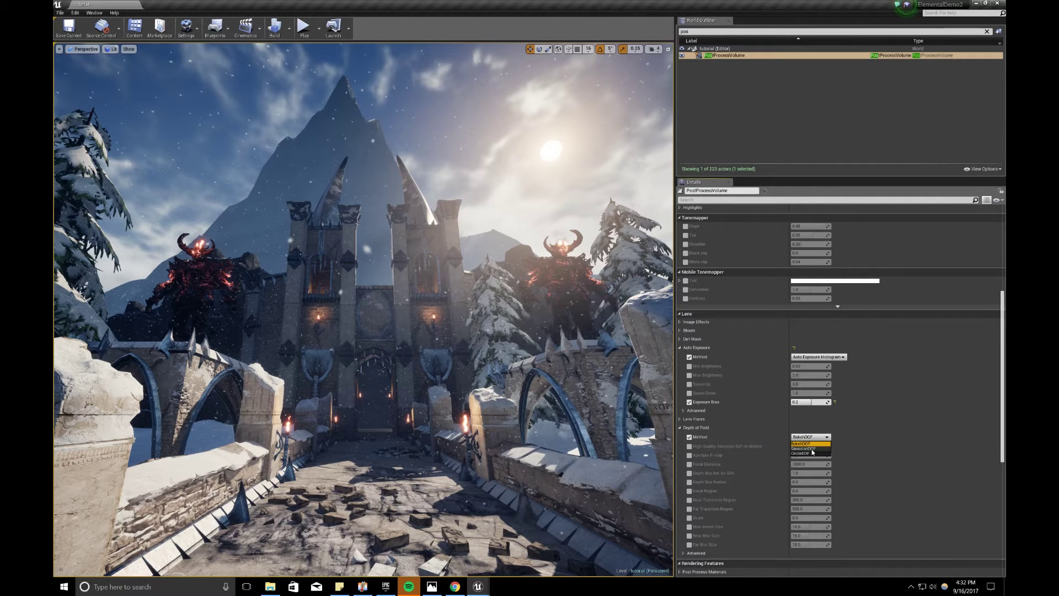
left_click(812, 449)
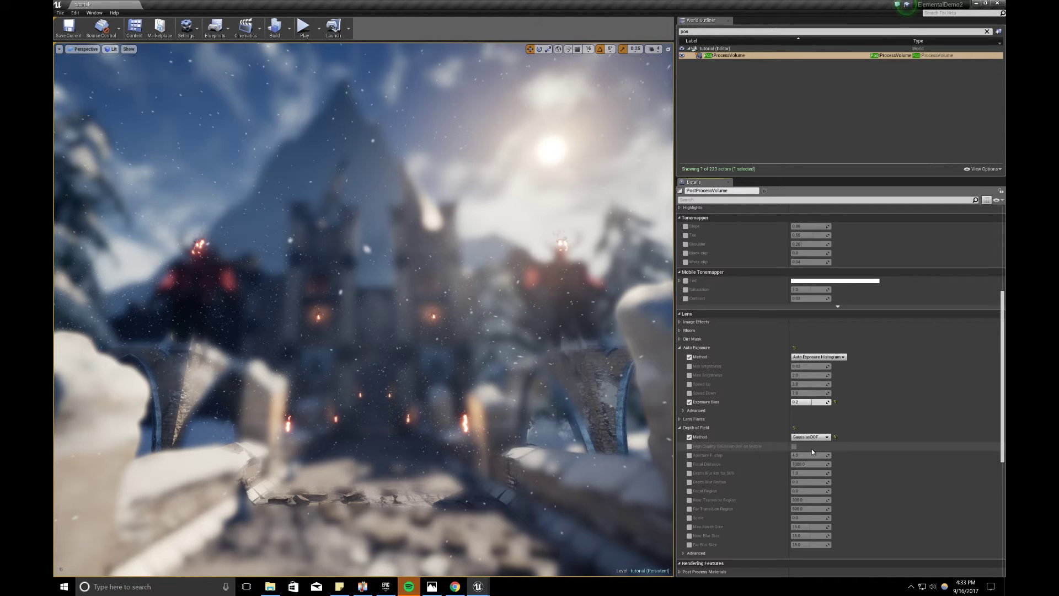
Turn on High Quality Gaussian DoF on Mobile and set Focal Distance to 0.2 after trying 5000 and 20000
left_click(689, 445)
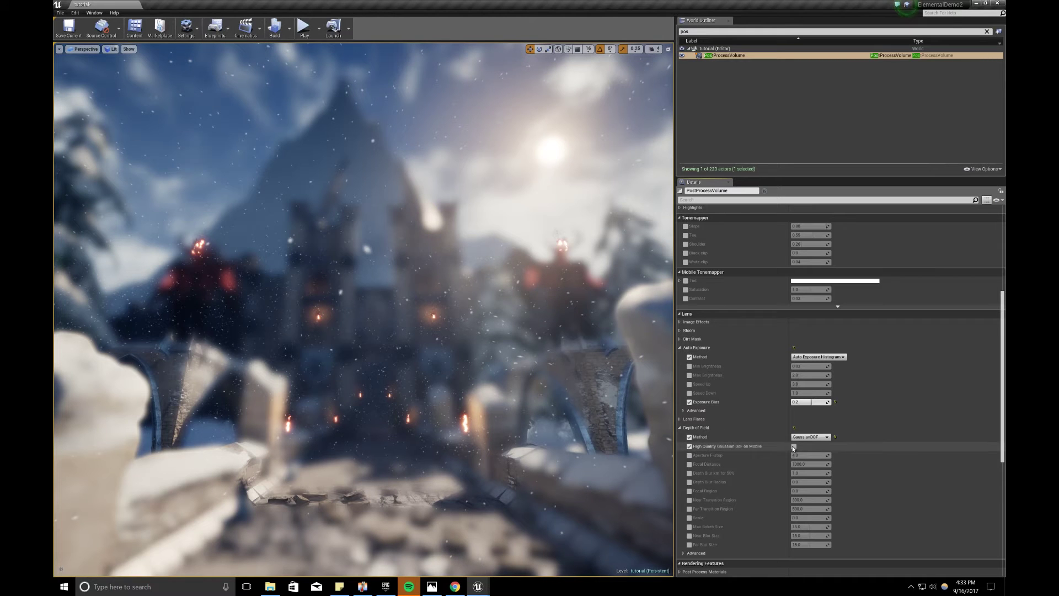
left_click(794, 447)
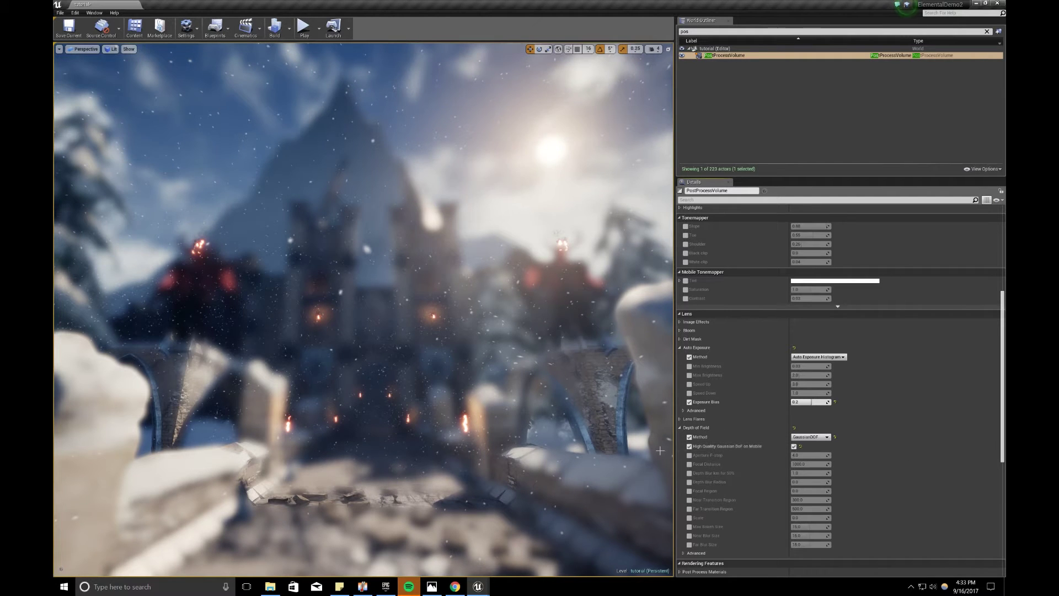
left_click(689, 464)
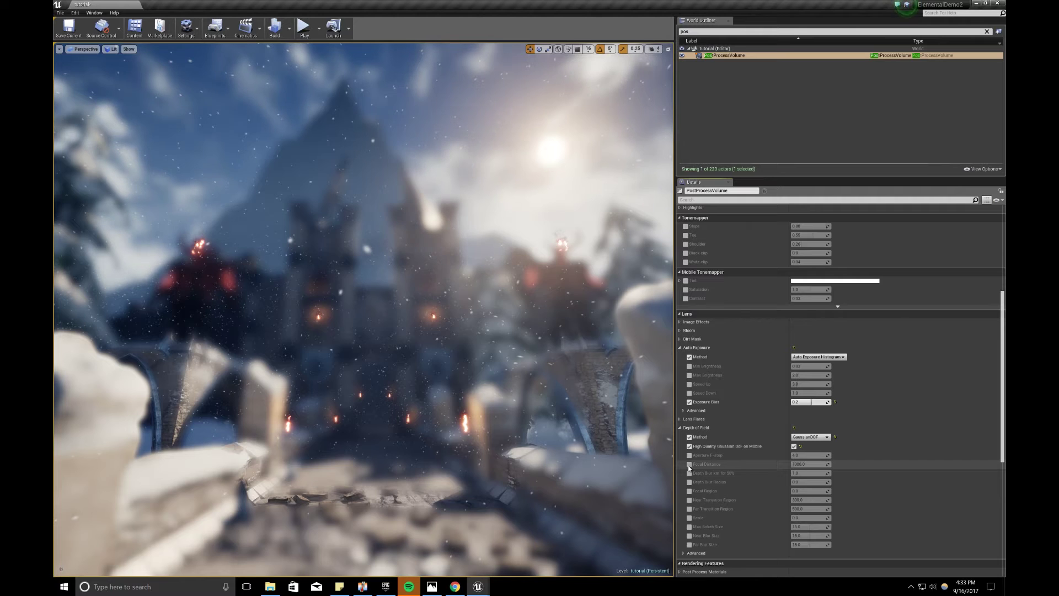
left_click(790, 465)
type("5")
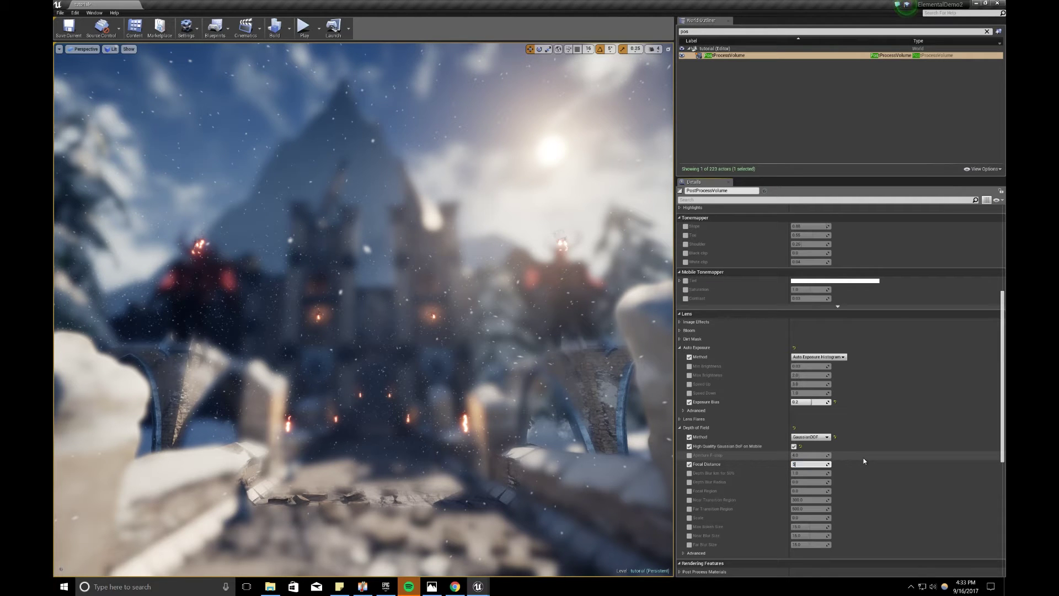
type("000")
key("Return")
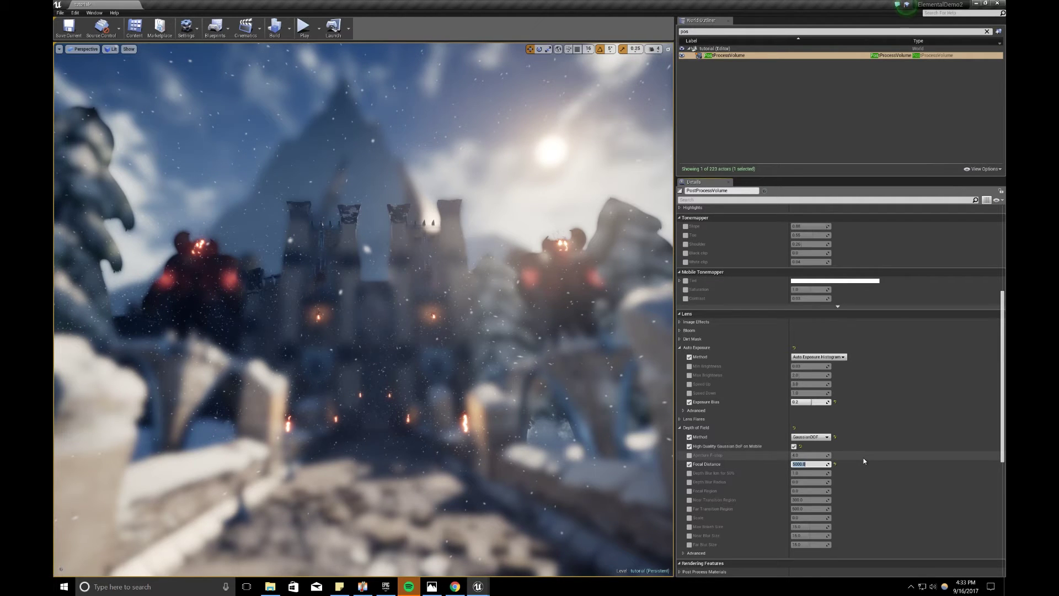
type("20000")
key("Return")
type("0.2")
key("Return")
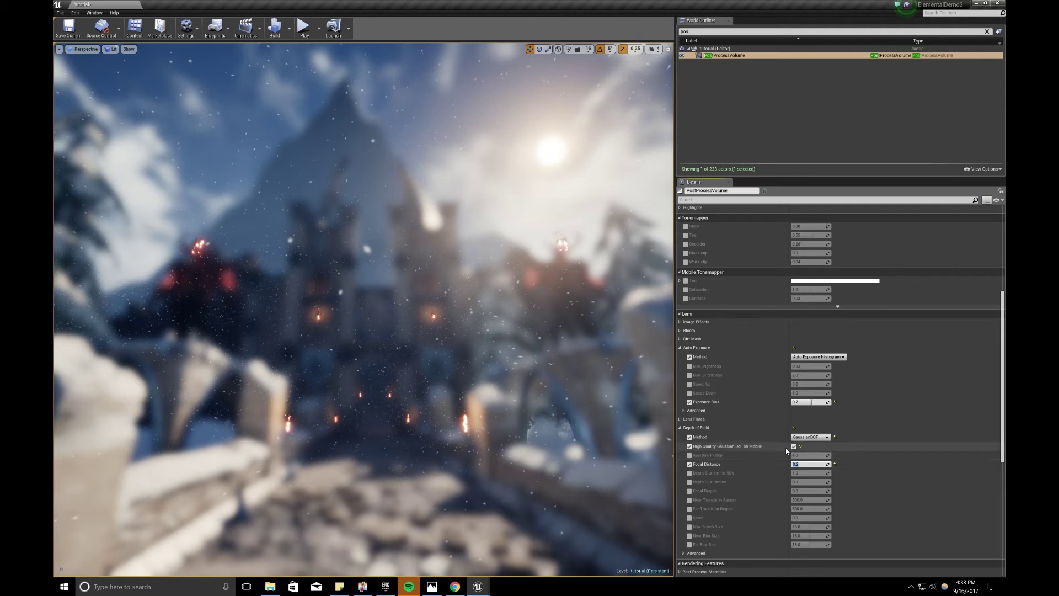
Switch the depth of field method back to BokehDOF and drop the Focal Distance override
left_click(809, 436)
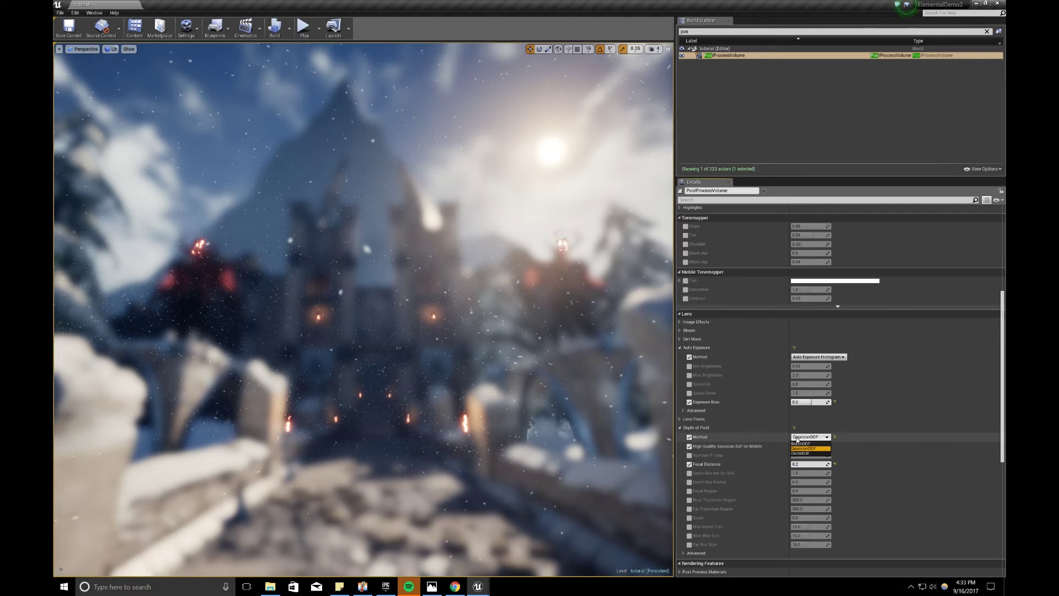
left_click(798, 444)
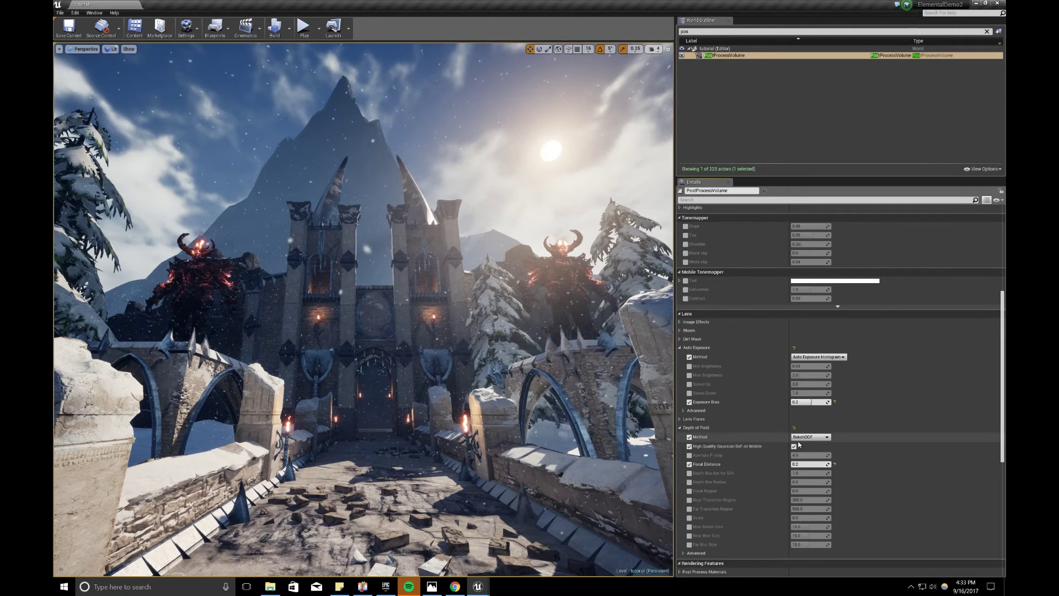
left_click(689, 464)
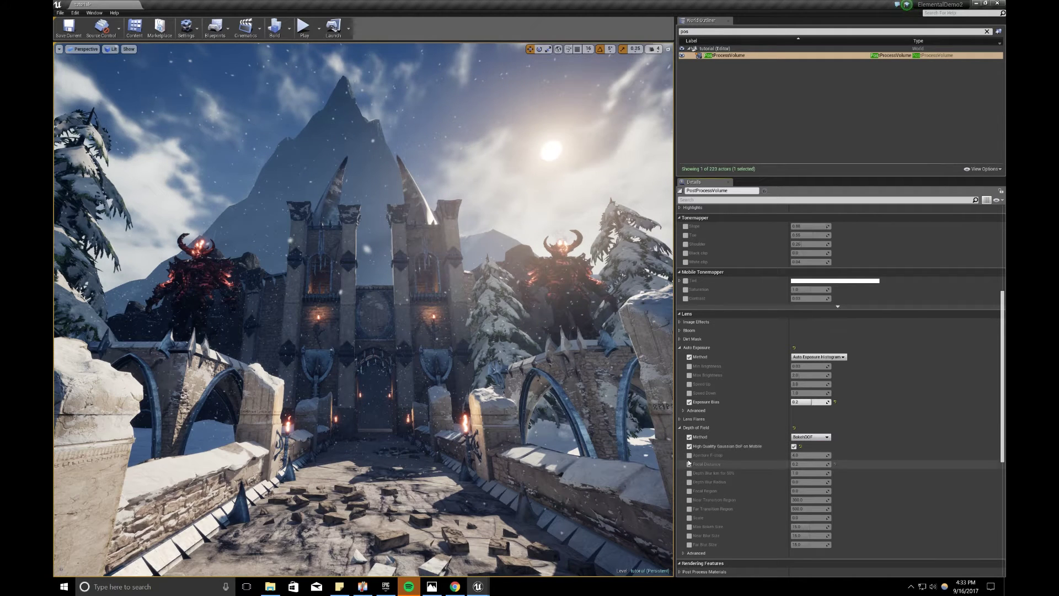
Enable the depth of field Scale override, trying 2, 0.2 and 0.05 before settling on 0.03
left_click(689, 517)
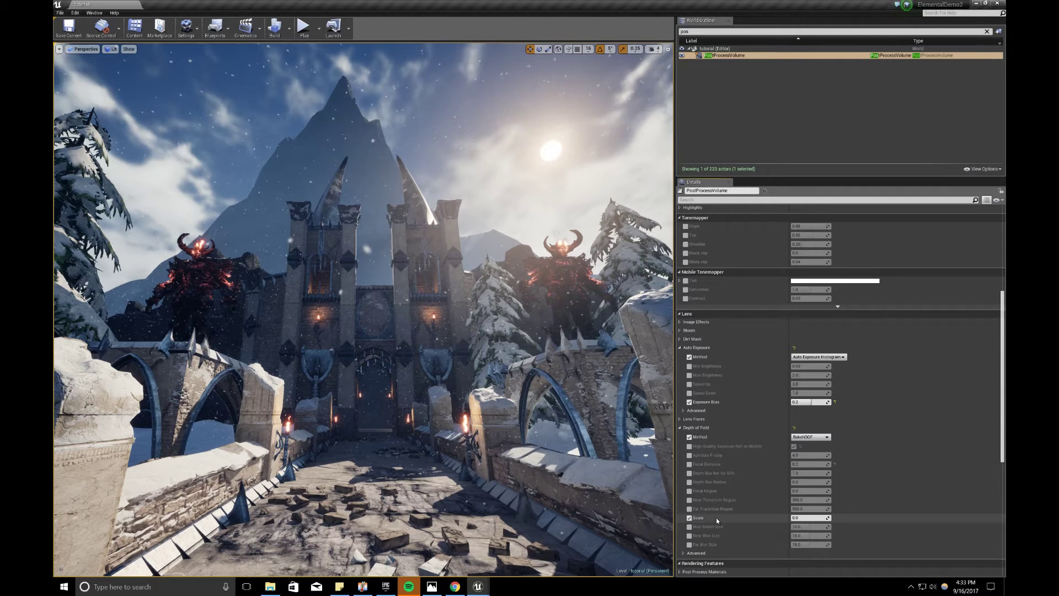
left_click(795, 518)
type("2")
key("Return")
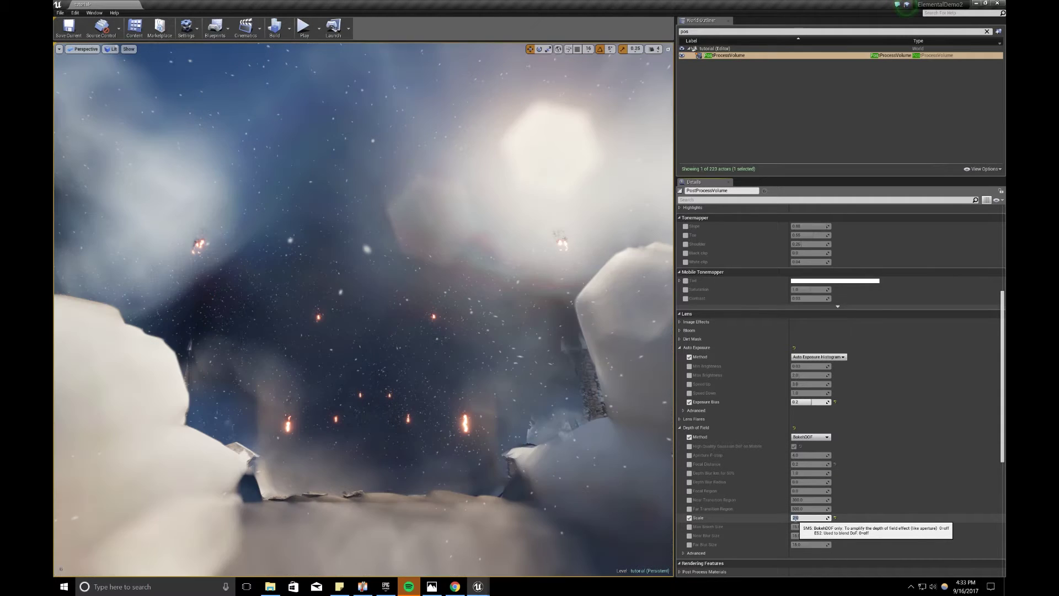
type("0.2")
key("Return")
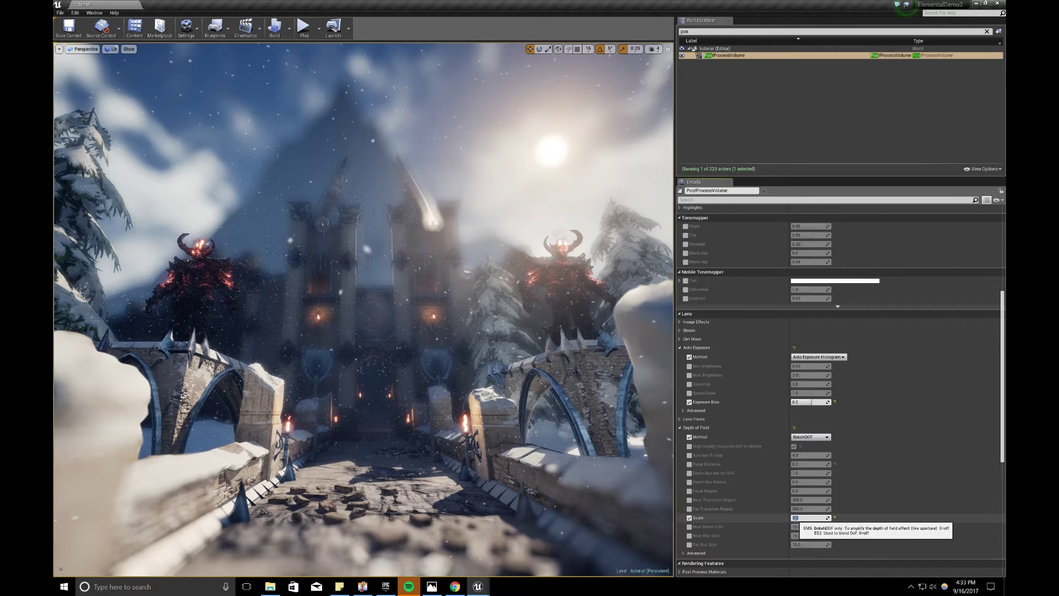
type("0")
key("Return")
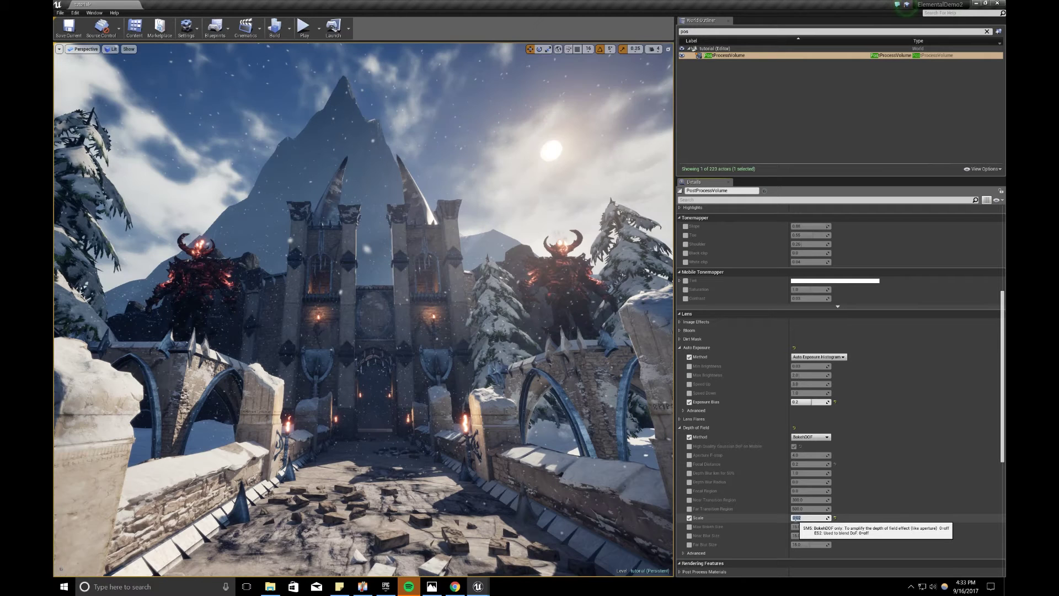
type("0.05")
key("Return")
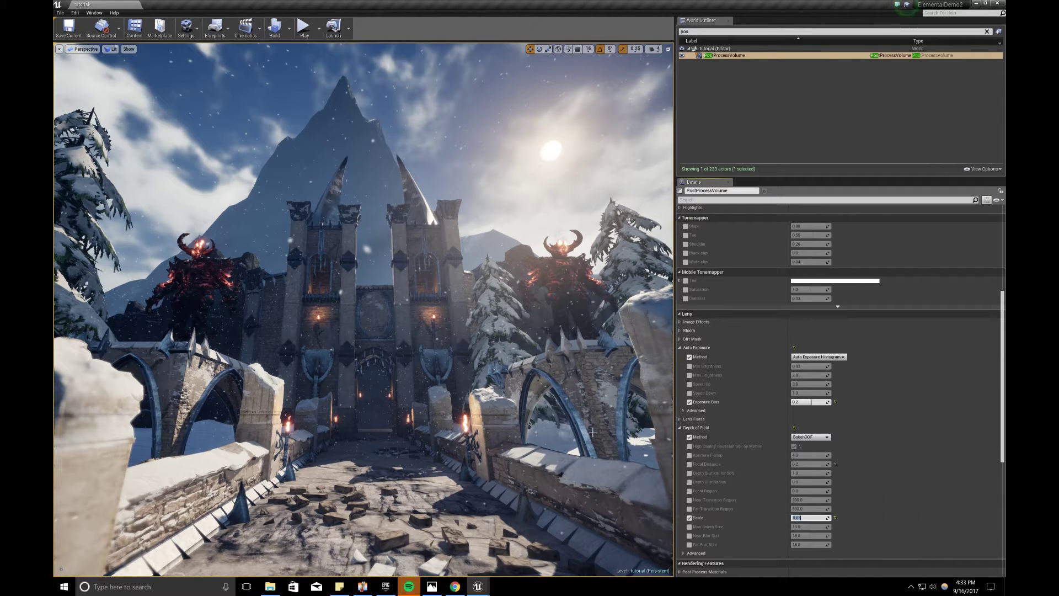
key("Return")
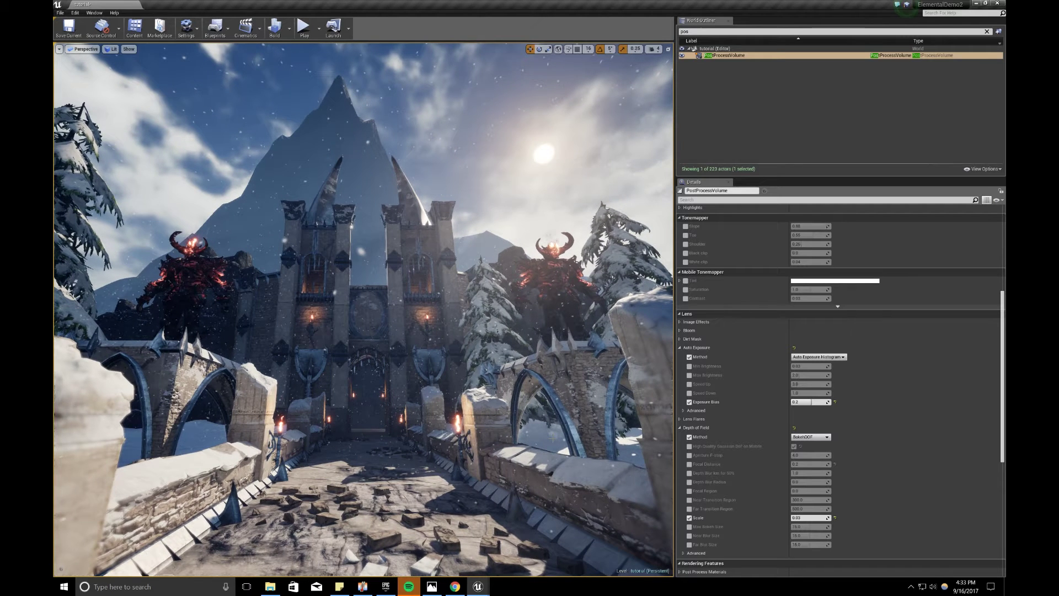
scroll(553, 437, "up", 1)
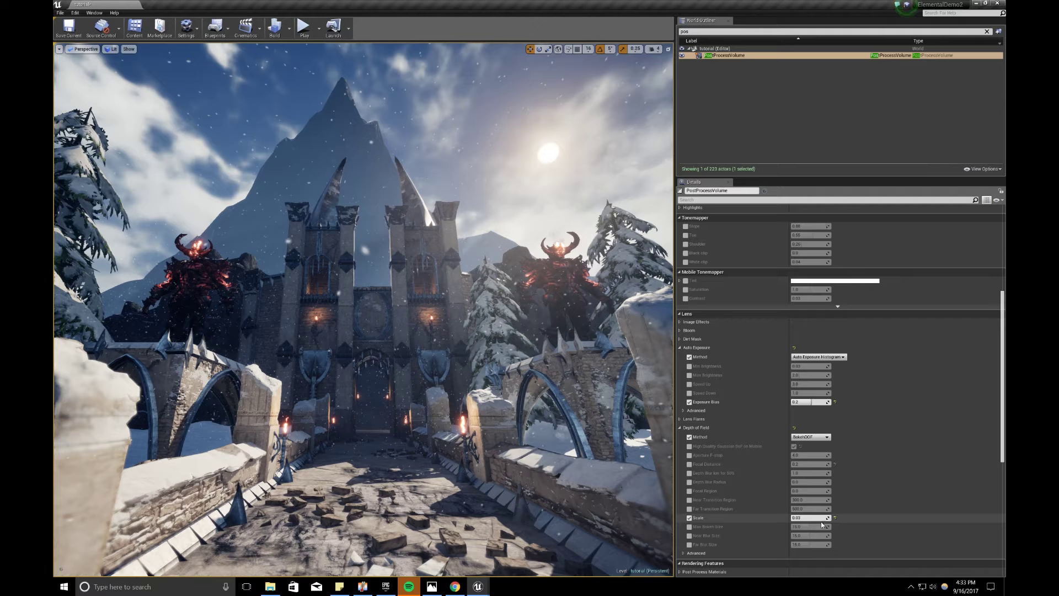
Enable the Max Bokeh Size override, trying 25 and 5 before settling on 10
left_click(689, 527)
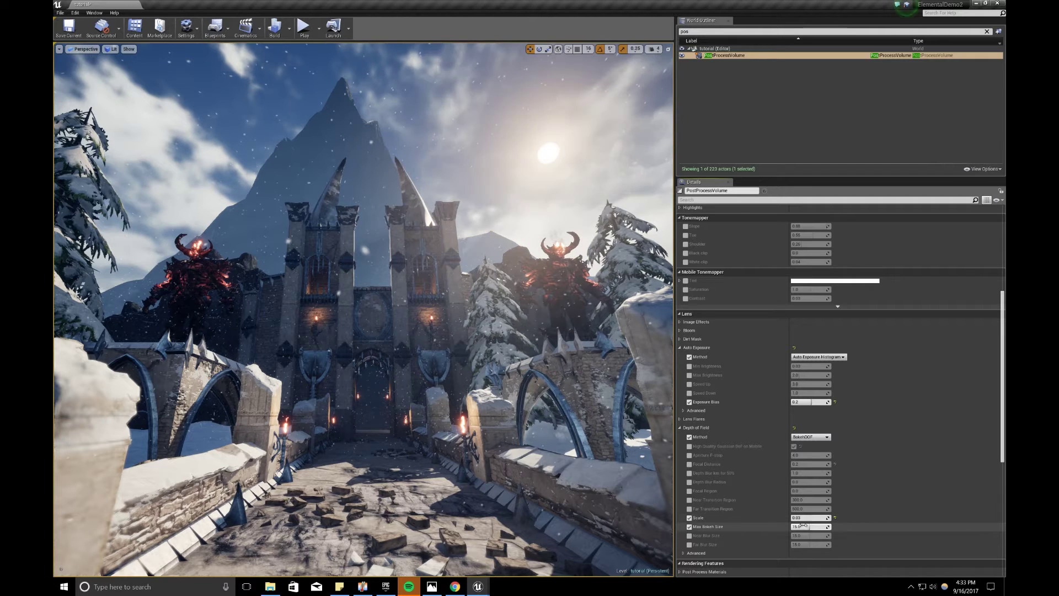
left_click(801, 527)
type("25")
key("Return")
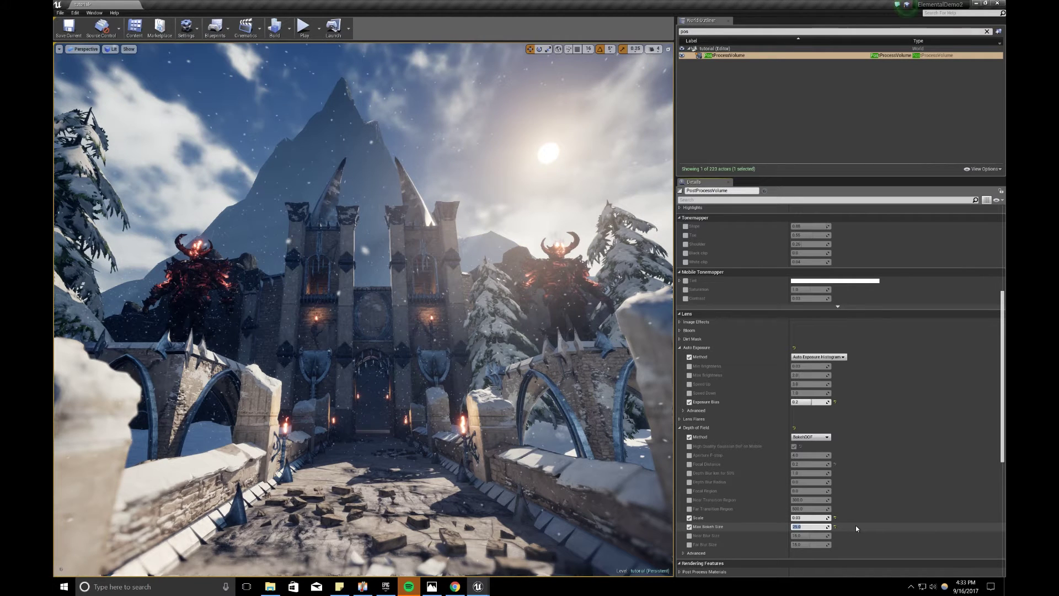
type("5")
key("Return")
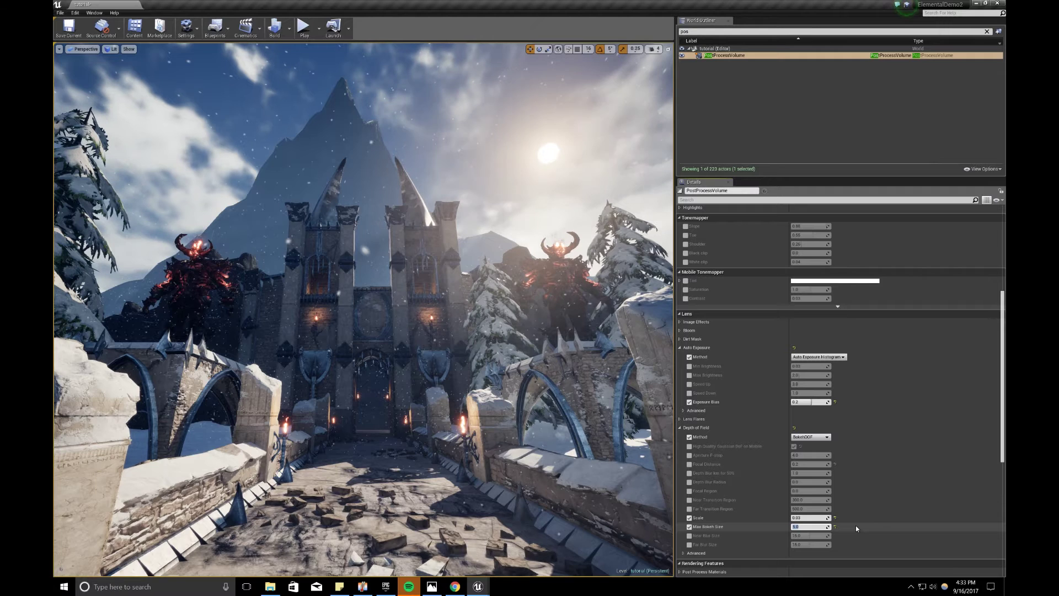
type("15")
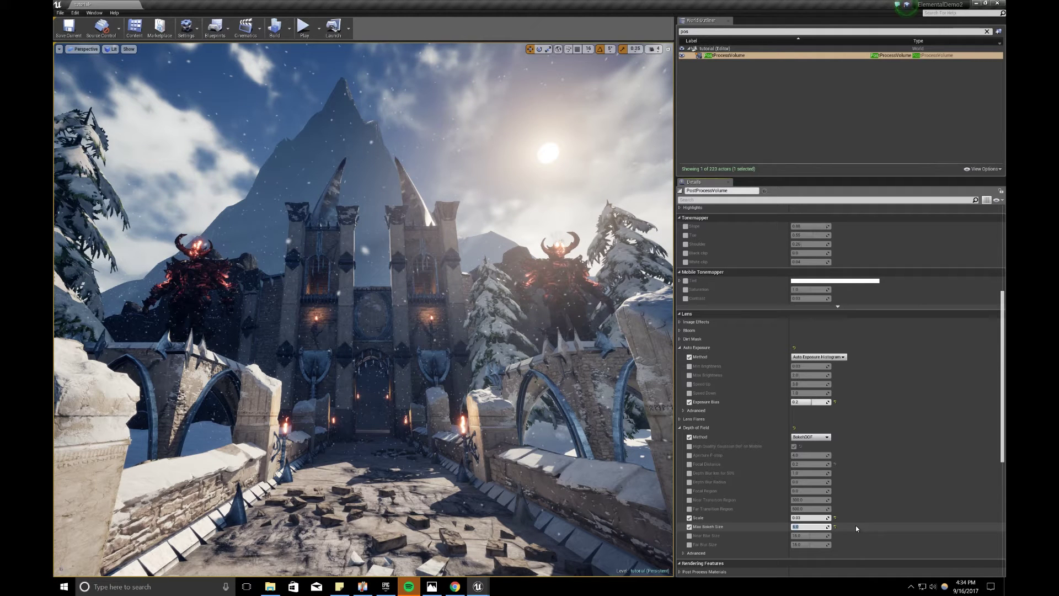
key("BackSpace")
type("0")
key("Return")
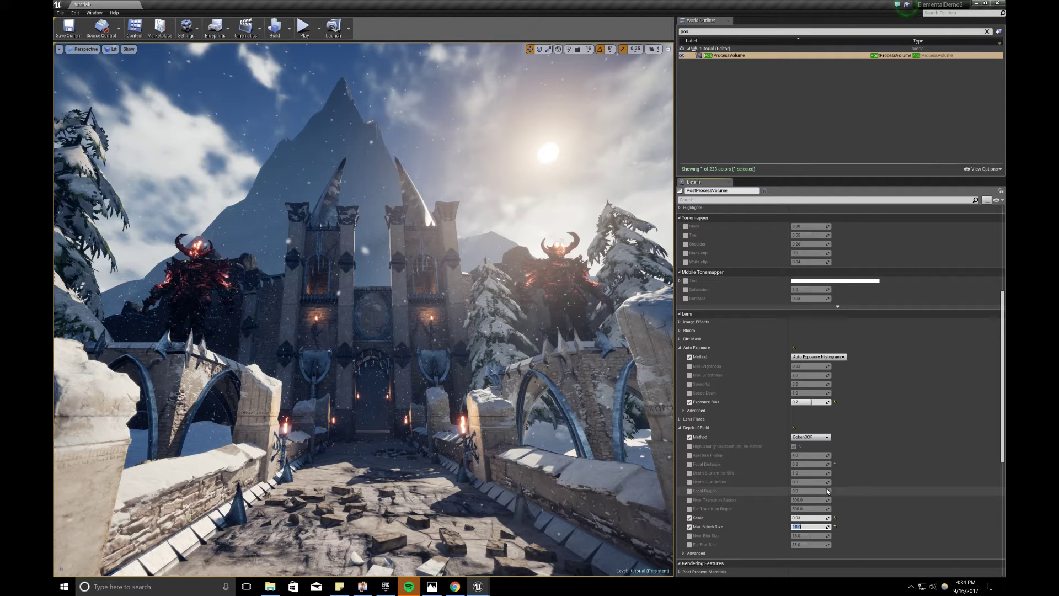
Expand Ambient Occlusion and enable its Intensity (0.5) and Radius (200.0) overrides
scroll(736, 491, "down", 3)
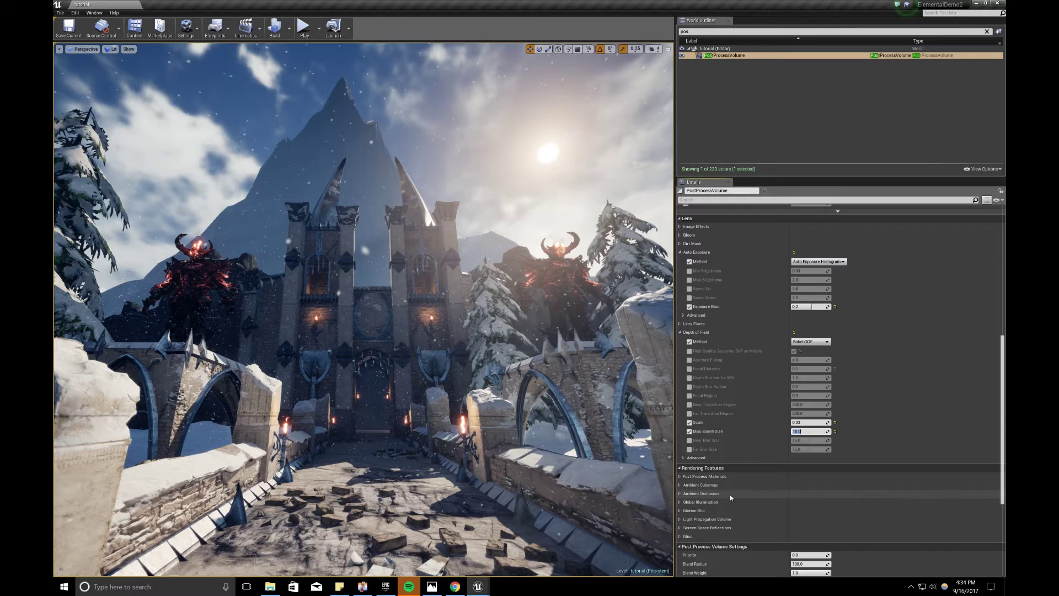
scroll(730, 494, "down", 1)
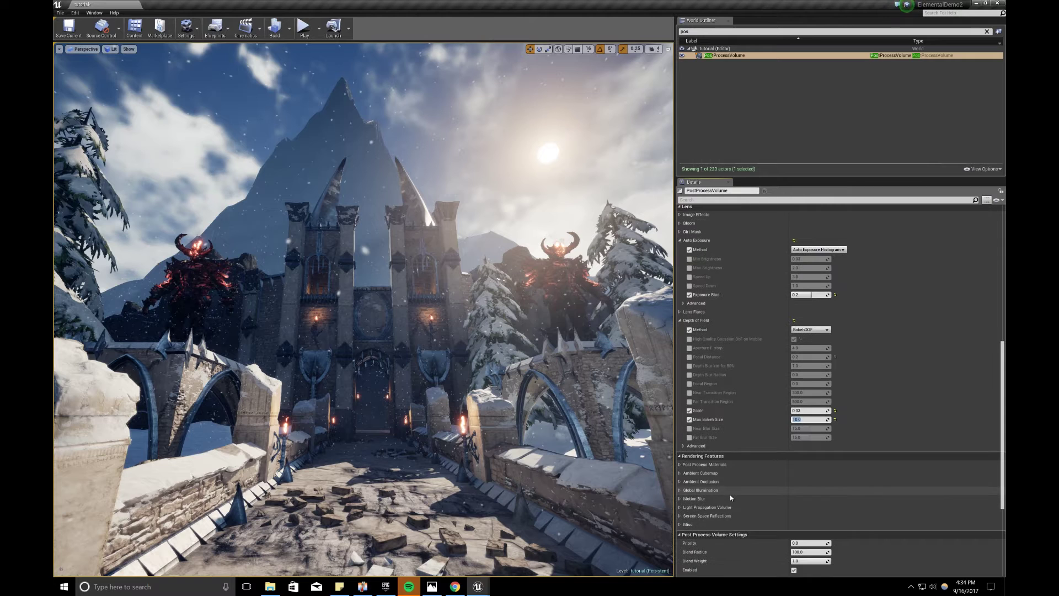
left_click(680, 465)
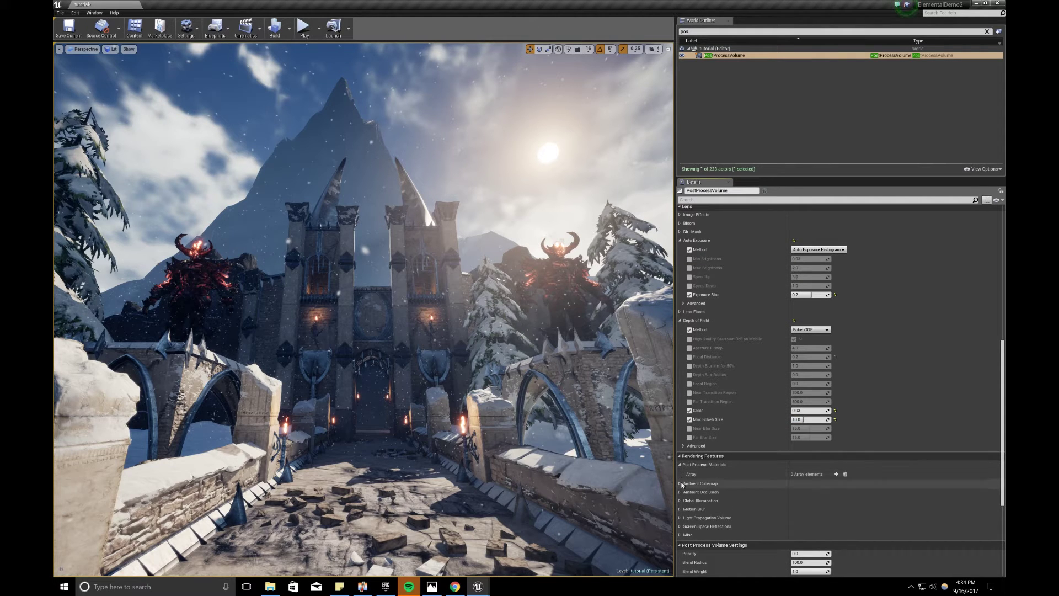
left_click(679, 492)
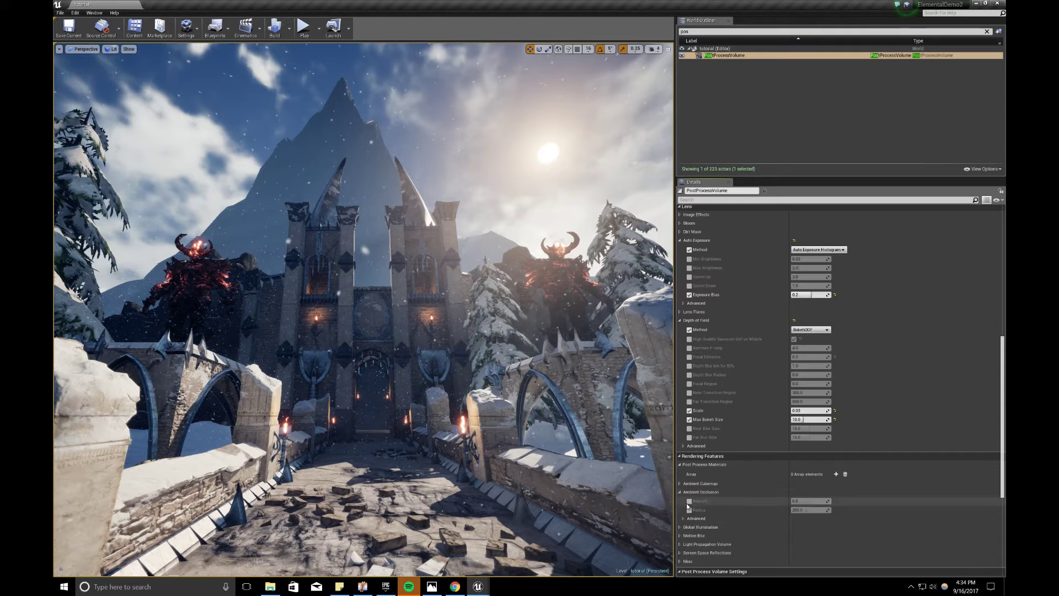
left_click(690, 501)
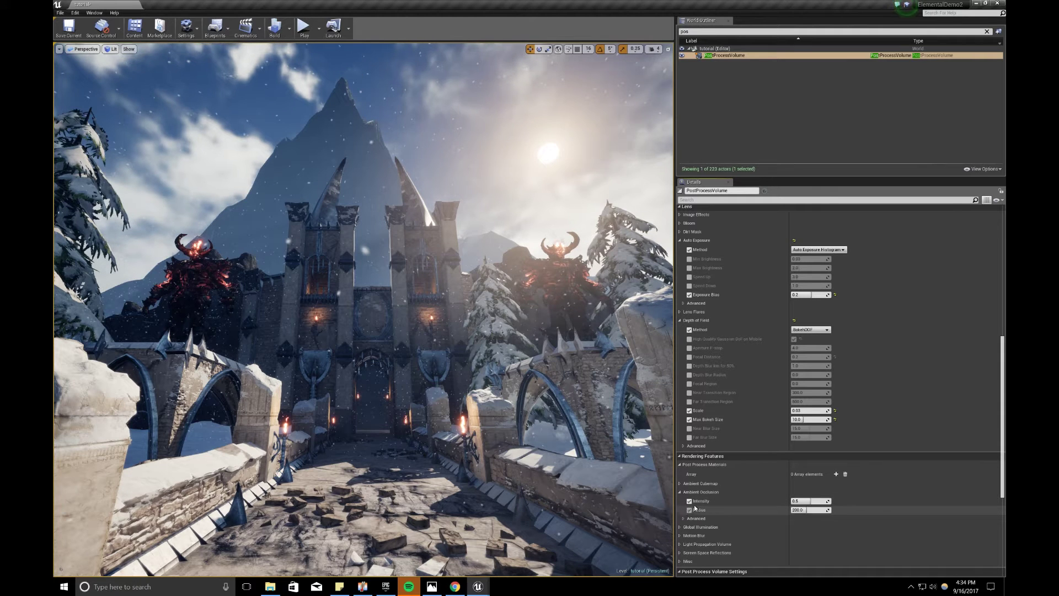
left_click(690, 510)
Expand and collapse the Global Illumination settings to inspect them
scroll(679, 518, "down", 1)
left_click(680, 515)
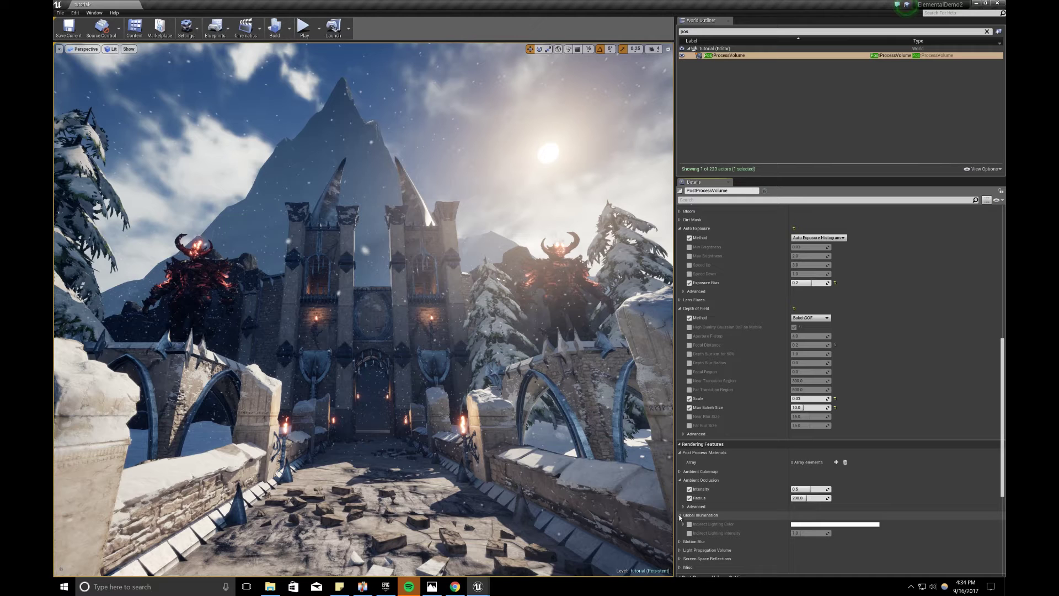
left_click(679, 516)
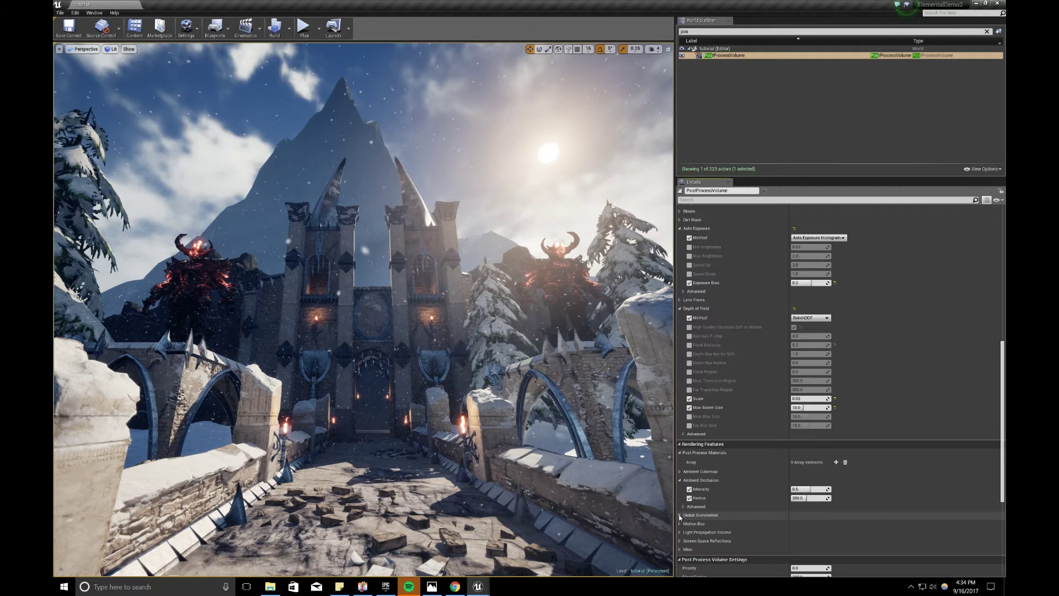
scroll(681, 517, "down", 1)
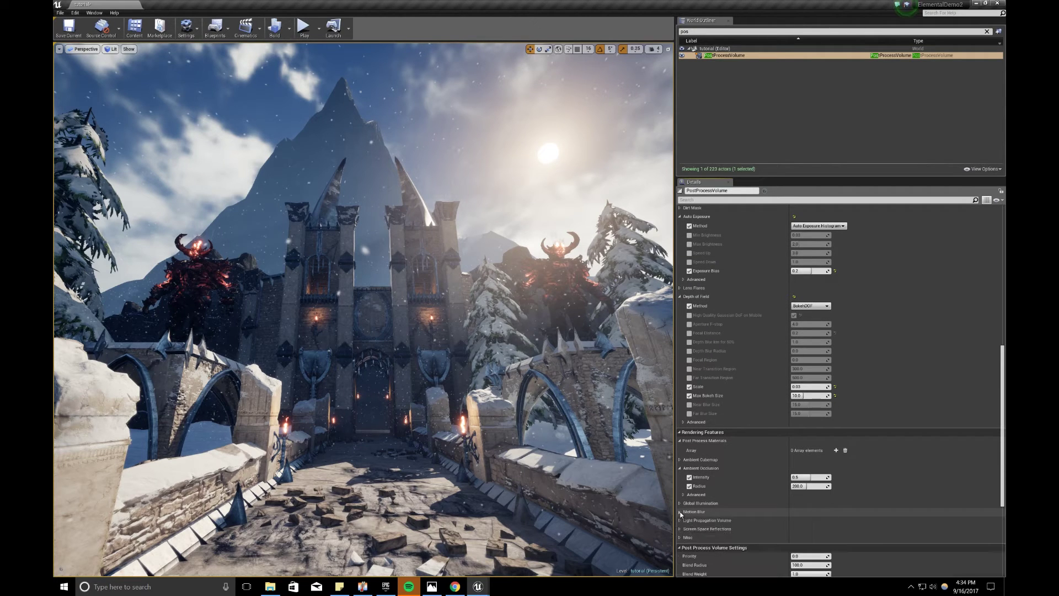
scroll(684, 522, "down", 2)
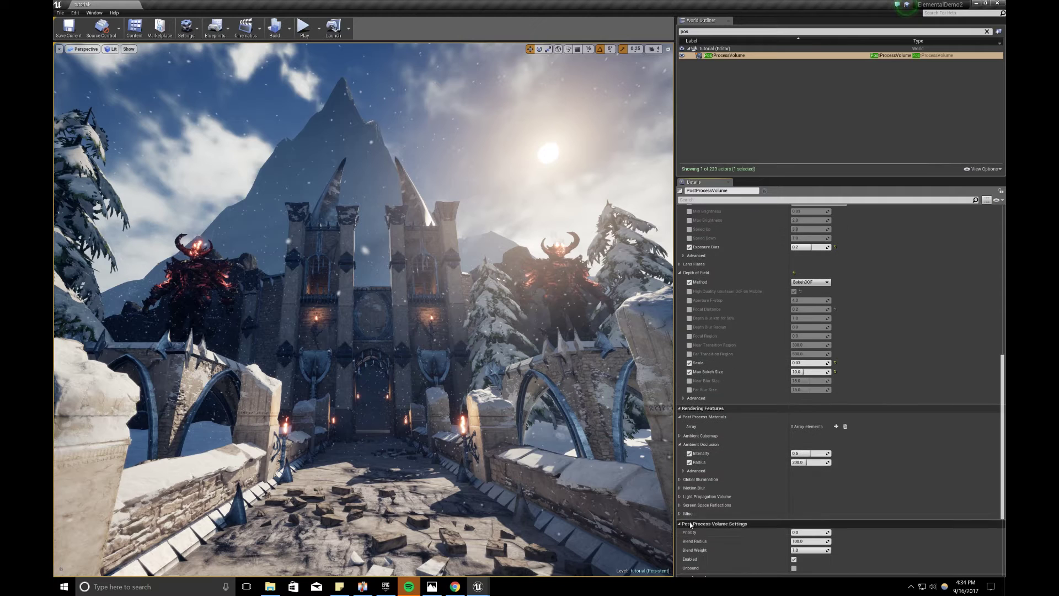
Enable Screen Space Reflections Intensity, Quality and Max Roughness overrides, with Quality 75
left_click(679, 505)
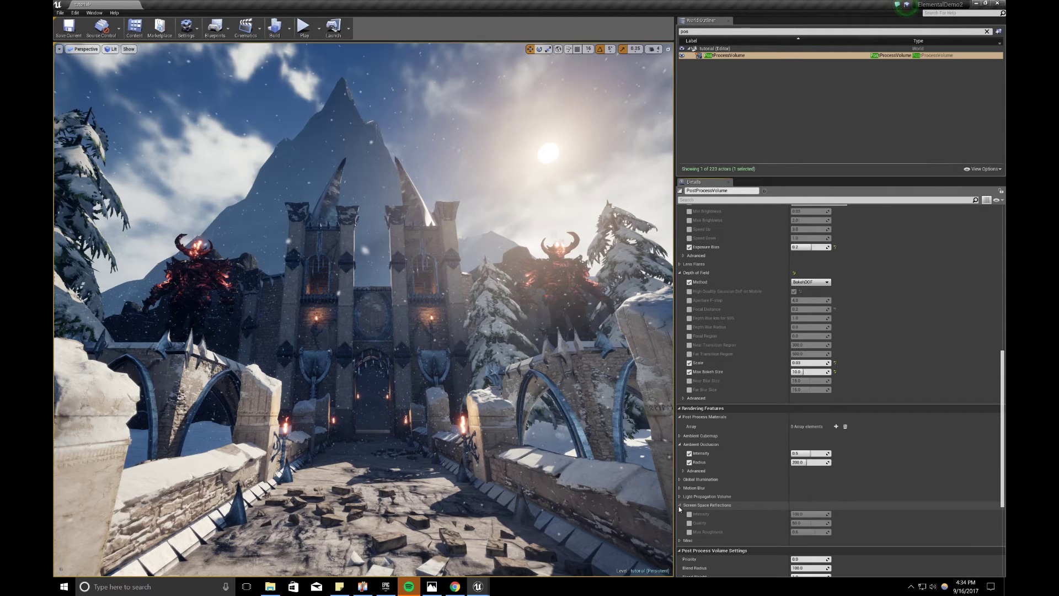
left_click(689, 514)
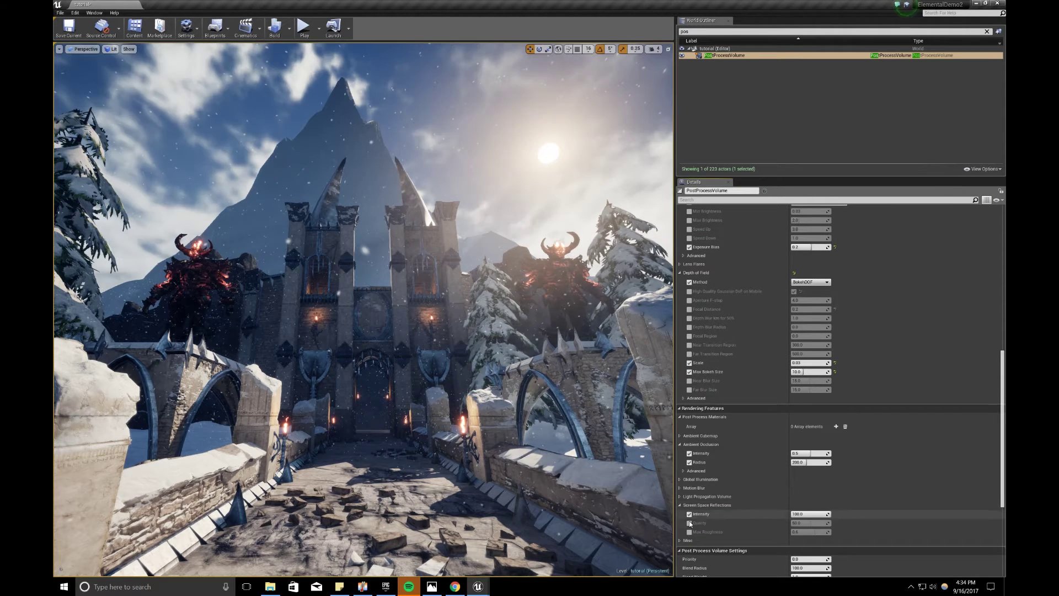
left_click(689, 523)
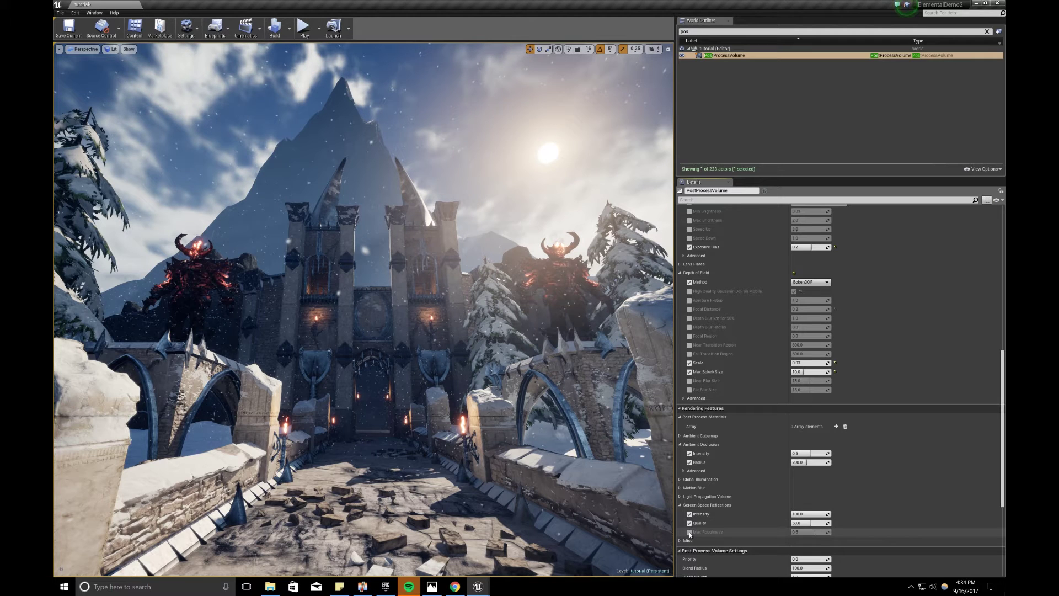
left_click(689, 531)
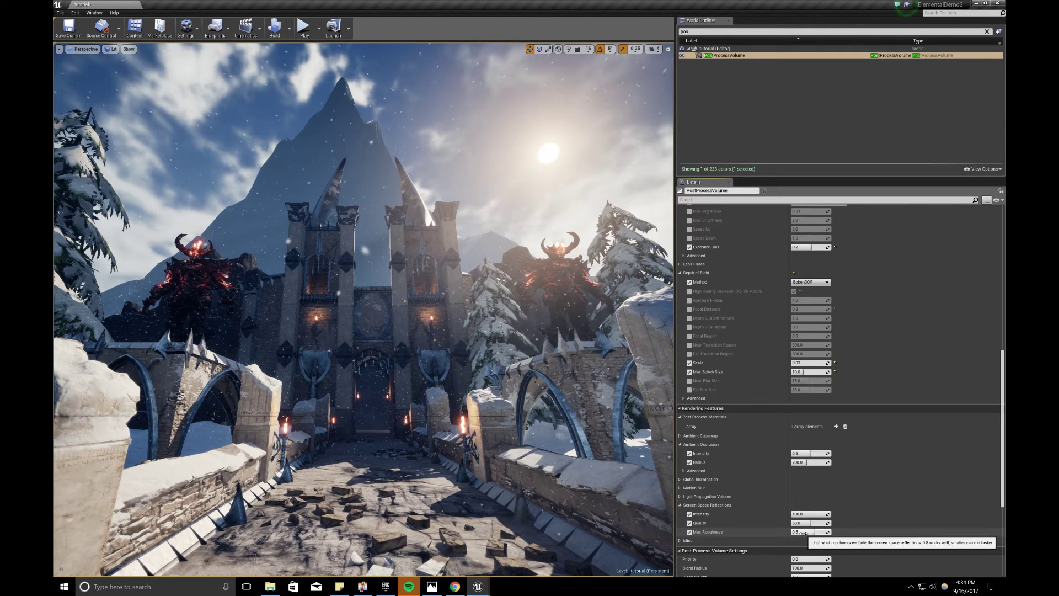
left_click(803, 532)
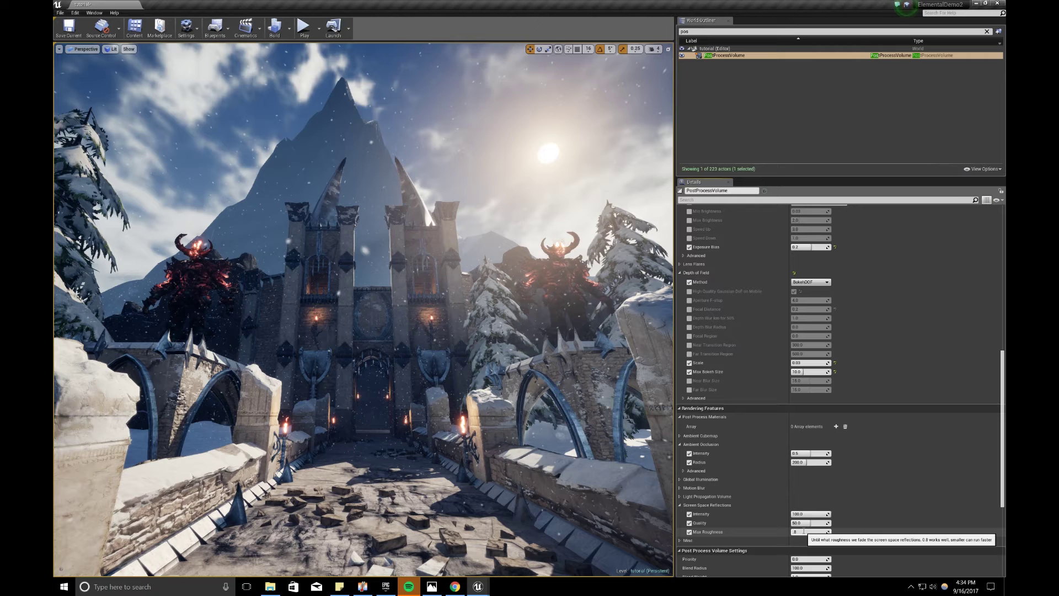
key("Return")
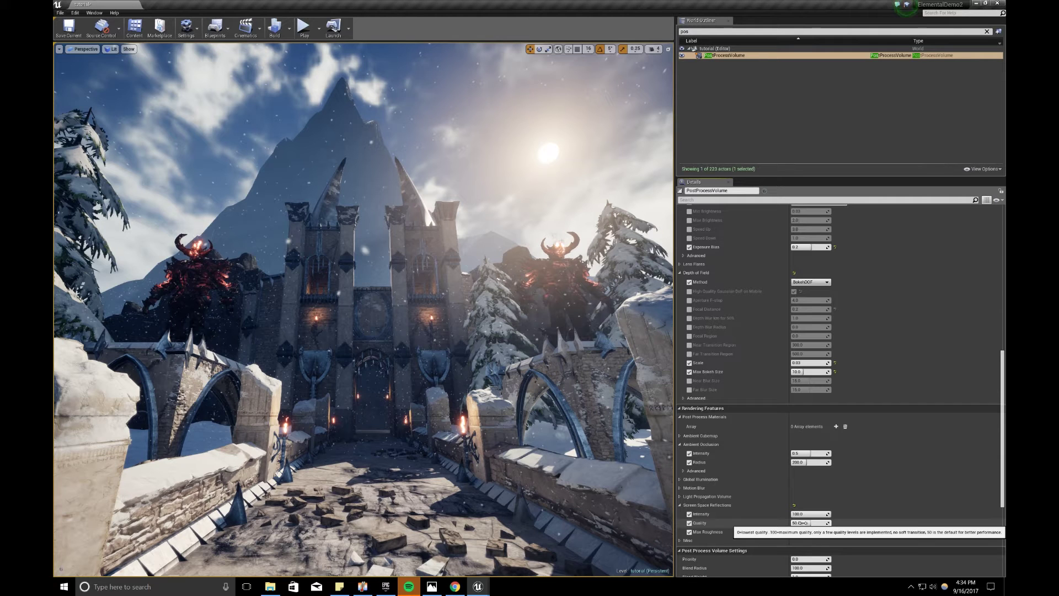
left_click(798, 523)
type("1")
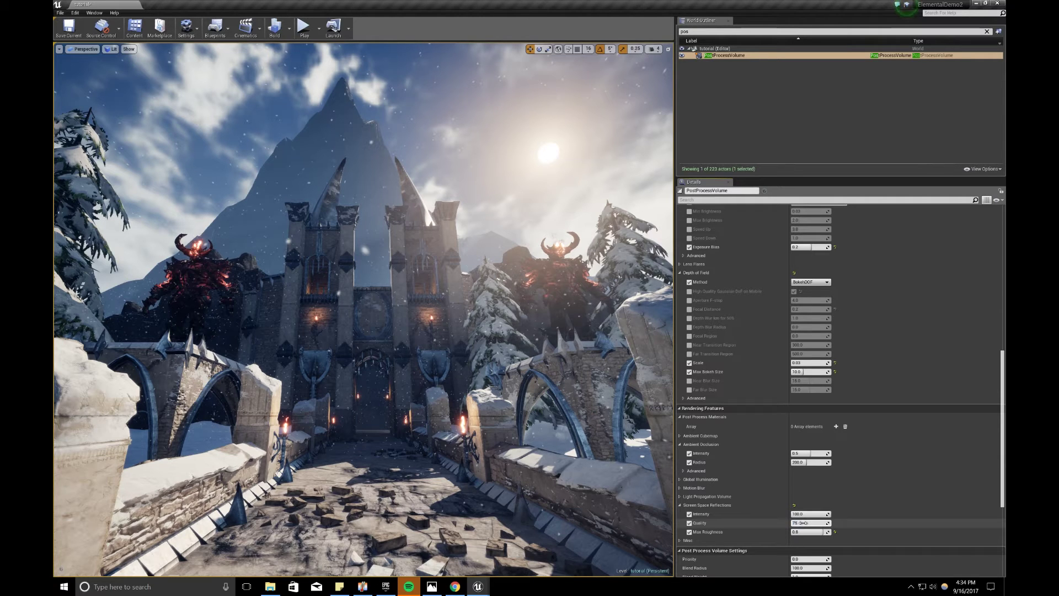
key("Return")
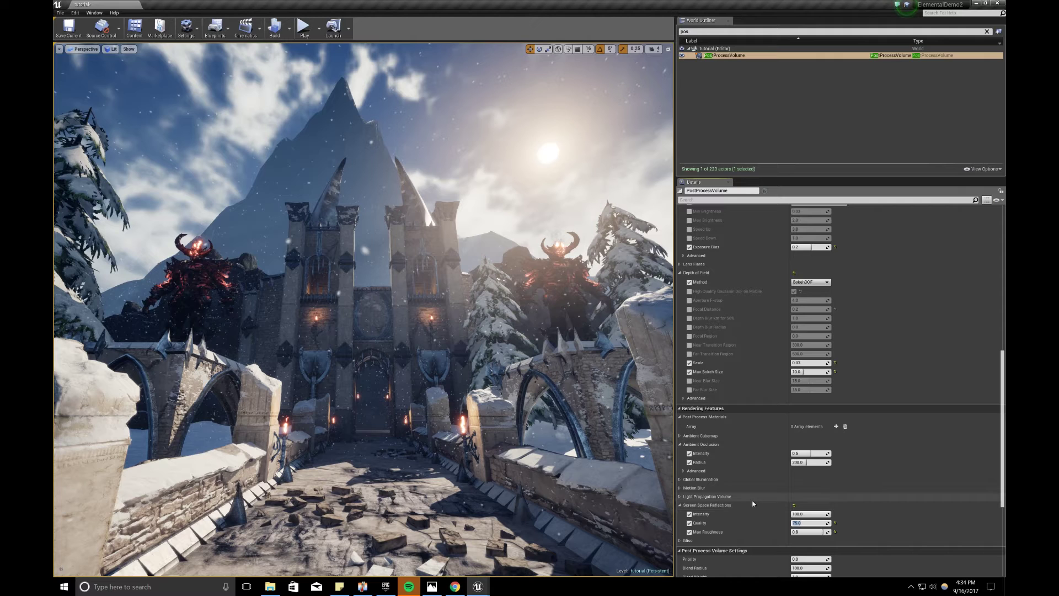
Fly the viewport forward toward the castle to see the applied grading
scroll(754, 503, "down", 6)
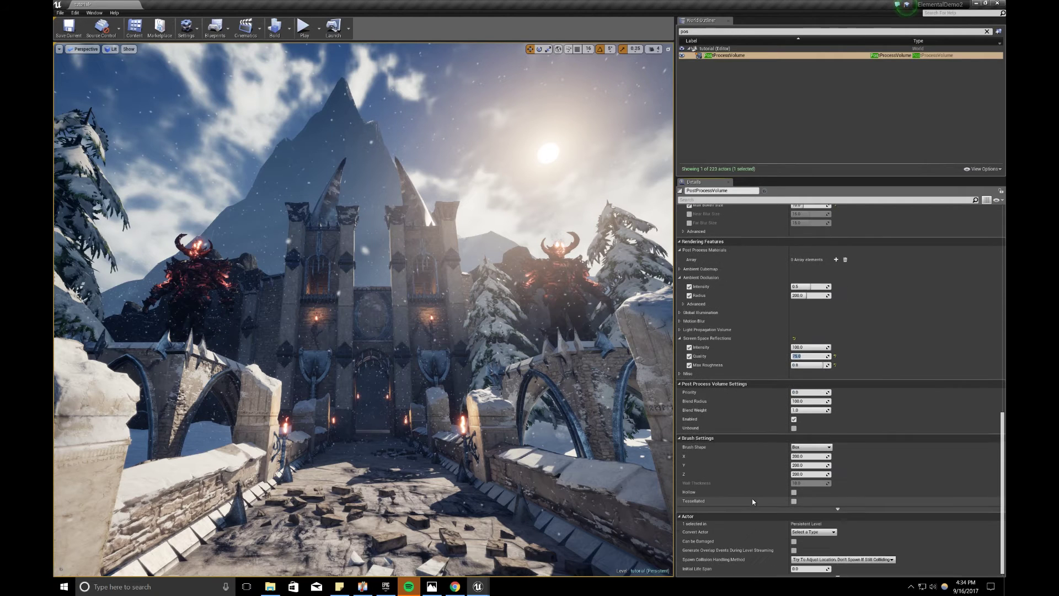
scroll(752, 502, "up", 9)
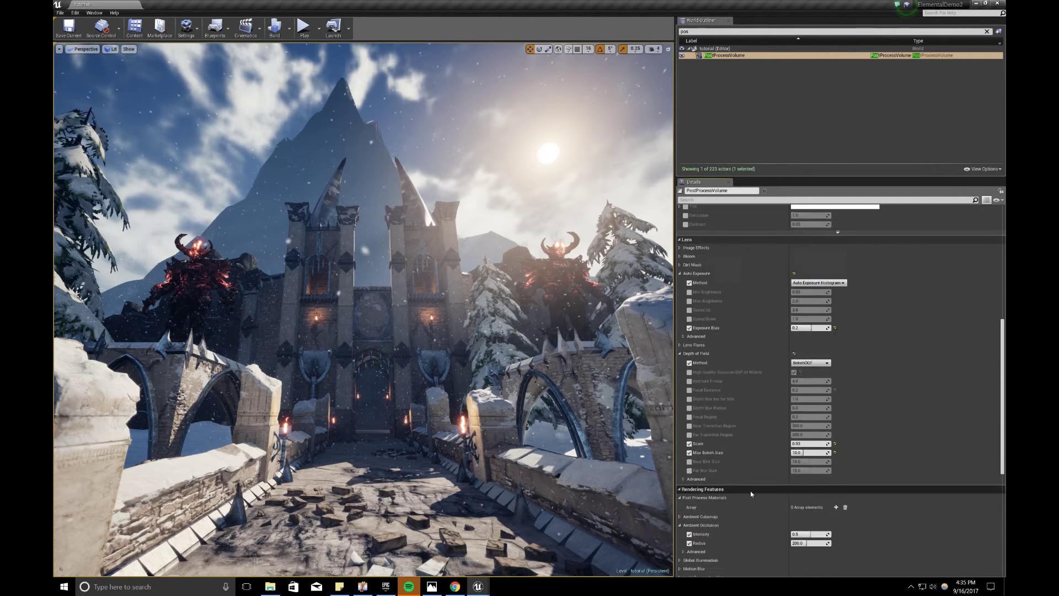
scroll(750, 494, "up", 1)
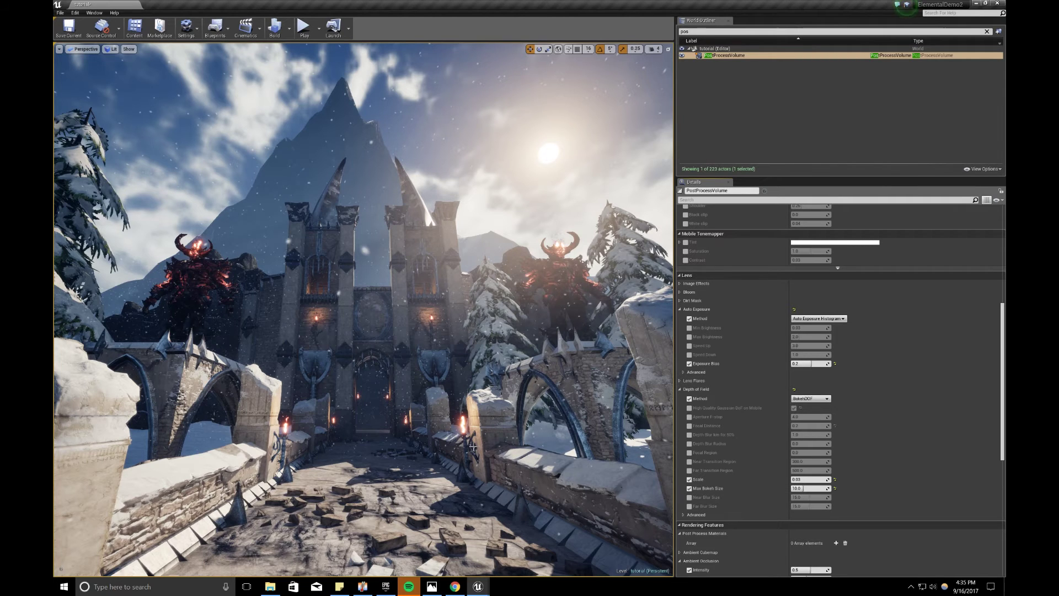
left_click_drag(512, 453, 435, 425)
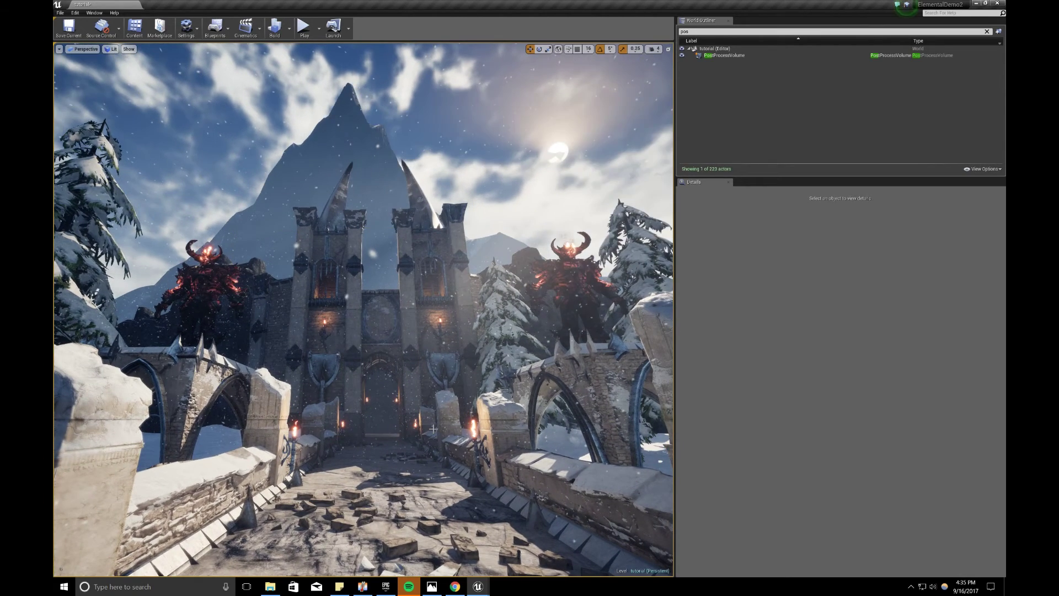
mouse_move(430, 433)
left_mouse_down()
mouse_move(430, 418)
mouse_move(431, 428)
left_mouse_up()
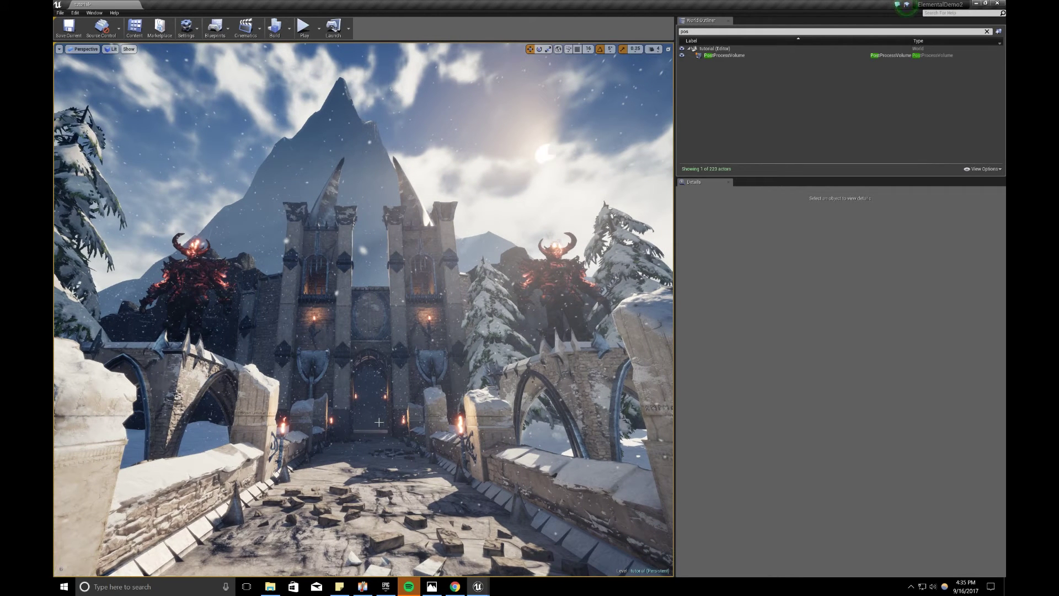
Paste a new point light near the castle gate and lift it upward
right_click_drag(376, 424, 361, 490)
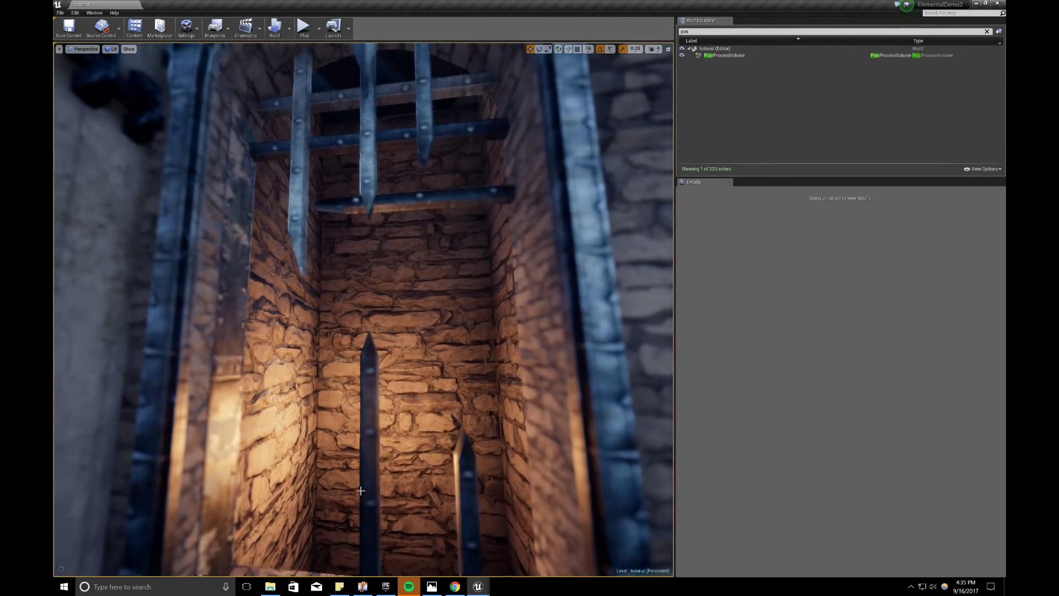
left_click(381, 434)
right_click_drag(381, 433, 381, 419)
right_click(376, 417)
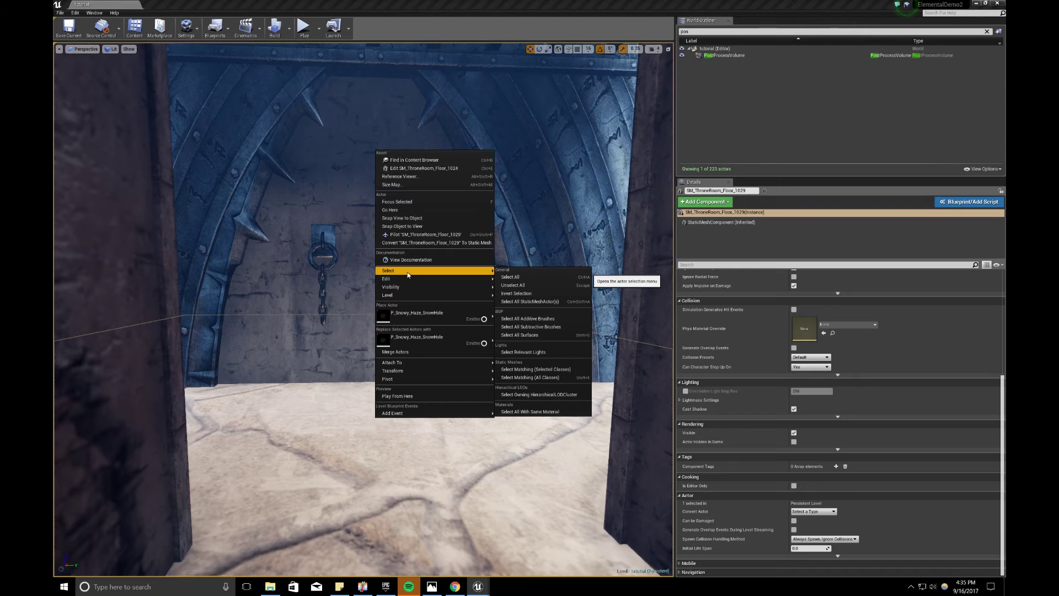
mouse_move(469, 278)
left_click(513, 304)
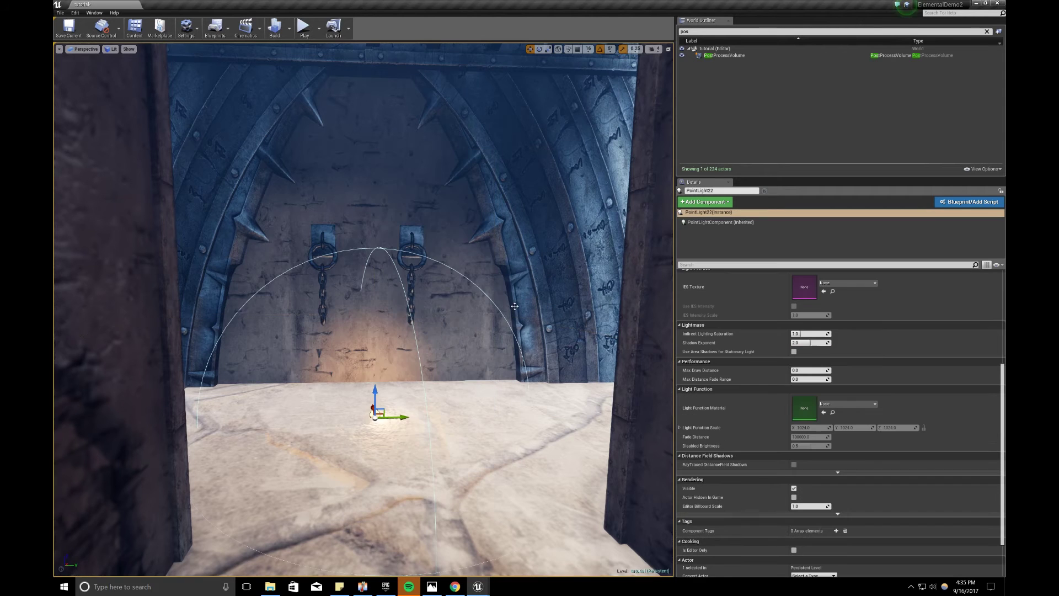
left_click_drag(375, 381, 251, 344)
Preview the scene in game view, then raise the point light higher above the bridge
key("e")
key("r")
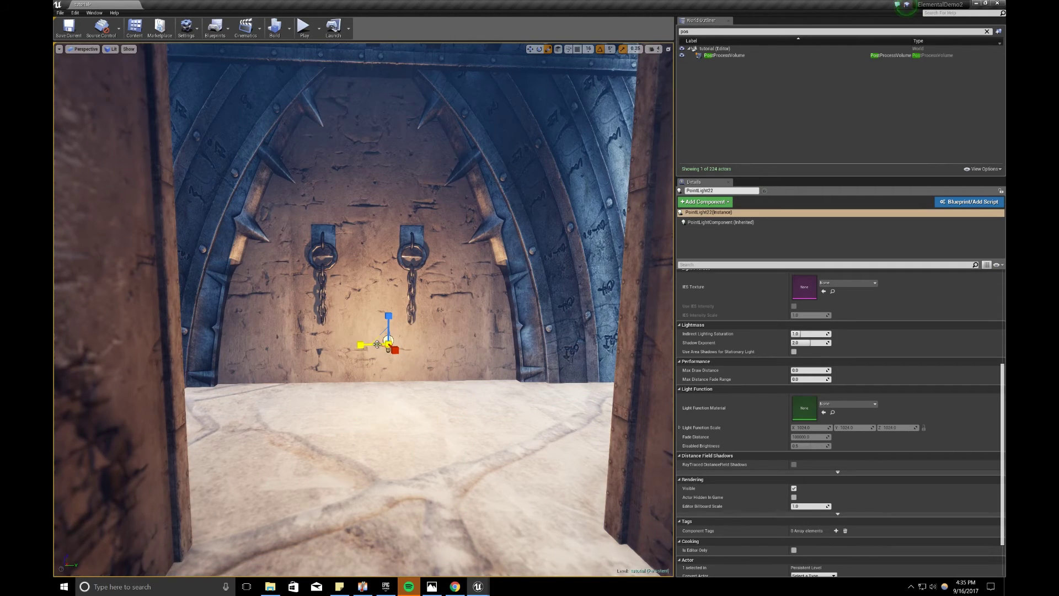
key("w")
scroll(402, 397, "down", 10)
key("g")
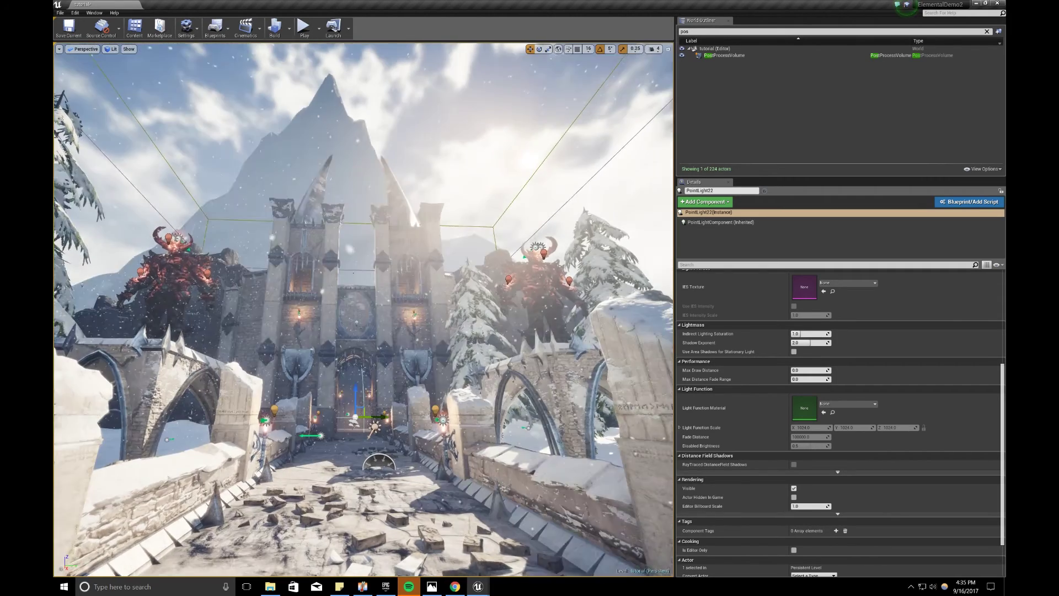
key("g")
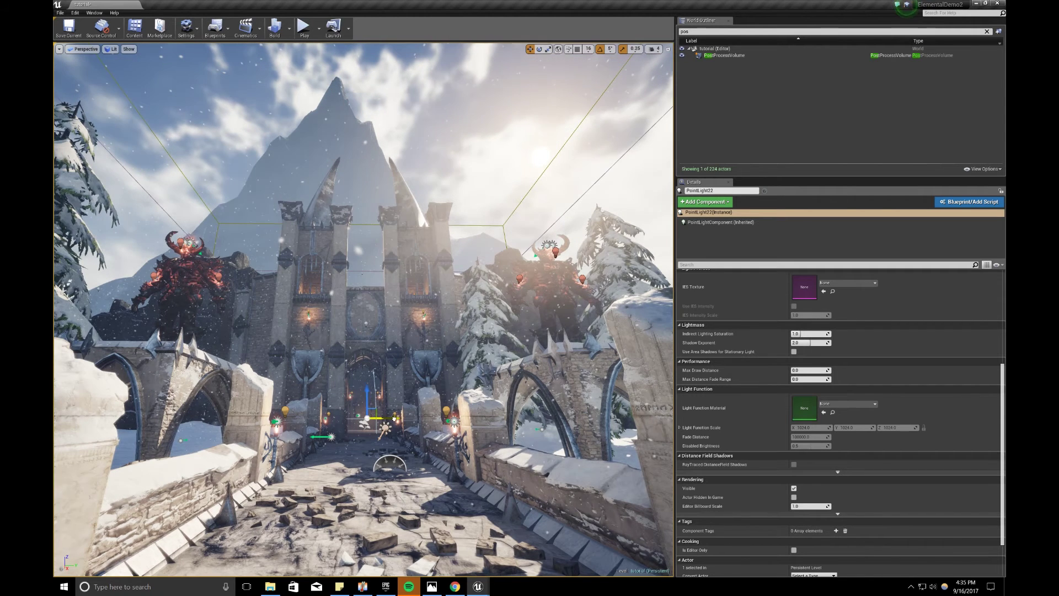
left_click_drag(366, 395, 407, 405)
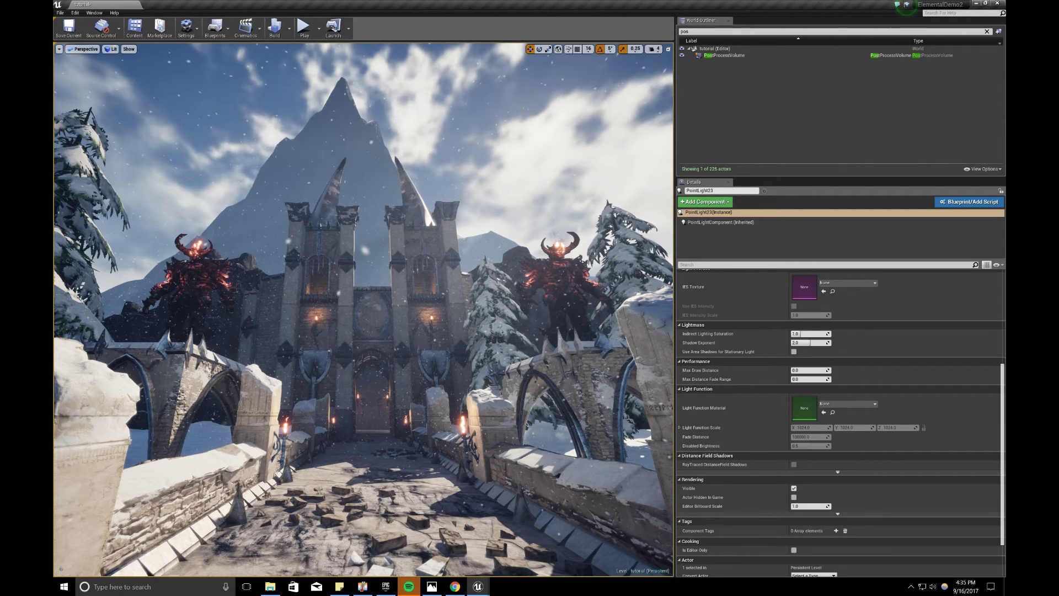
Place a Sphere Reflection Capture from Visual Effects on the bridge and raise it
left_click(95, 12)
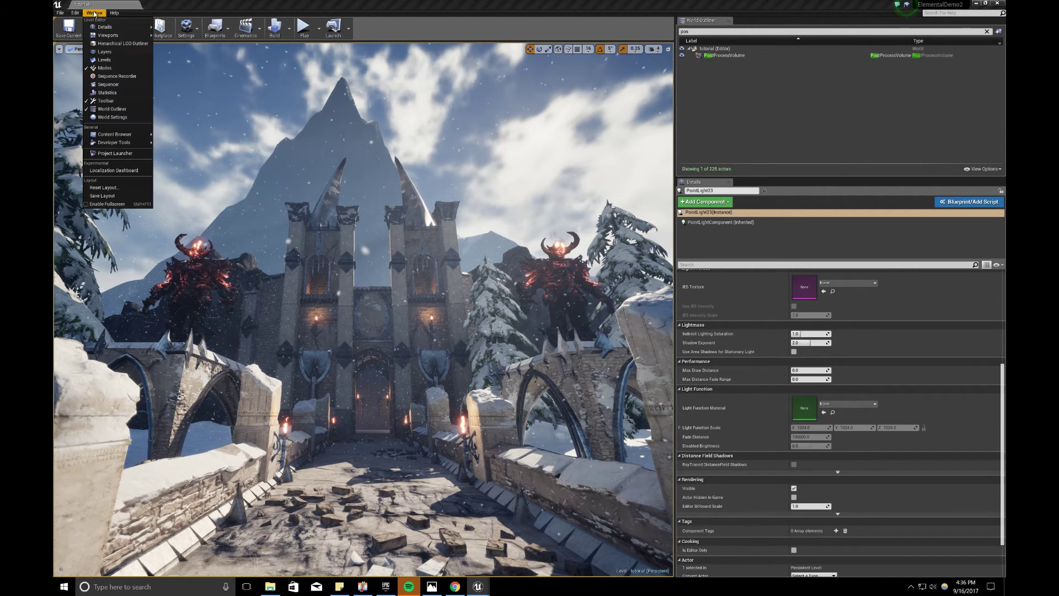
left_click(105, 68)
left_click(493, 340)
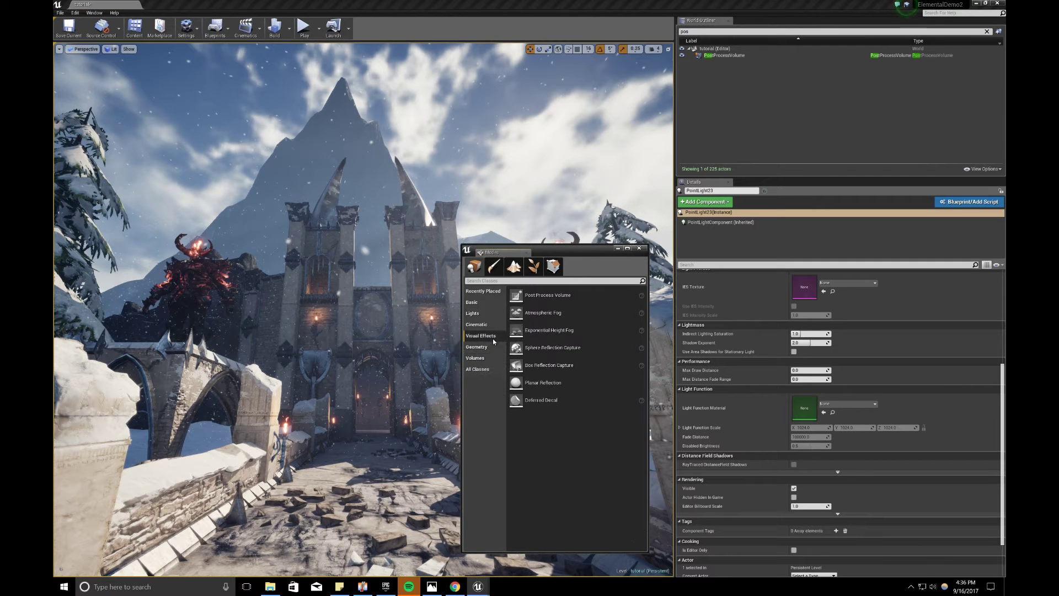
scroll(379, 415, "down", 3)
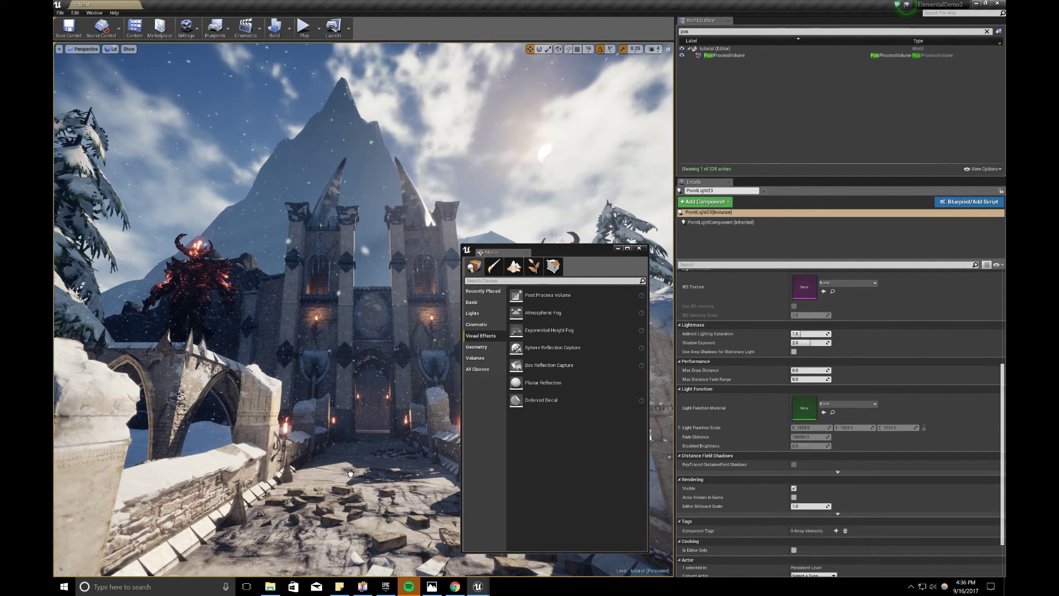
left_click_drag(552, 348, 351, 462)
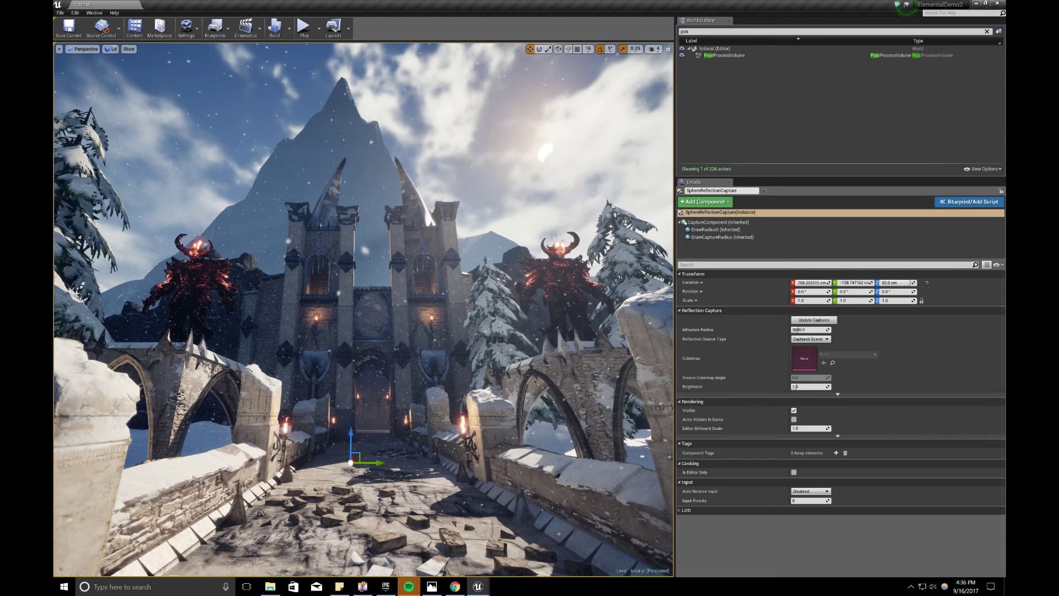
key("g")
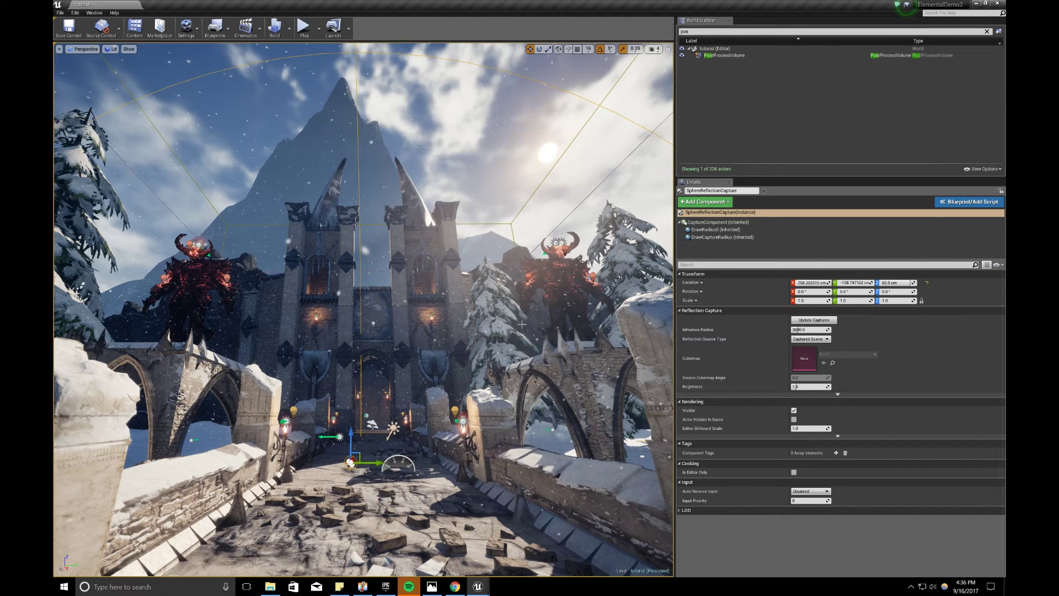
left_click_drag(352, 436, 350, 411)
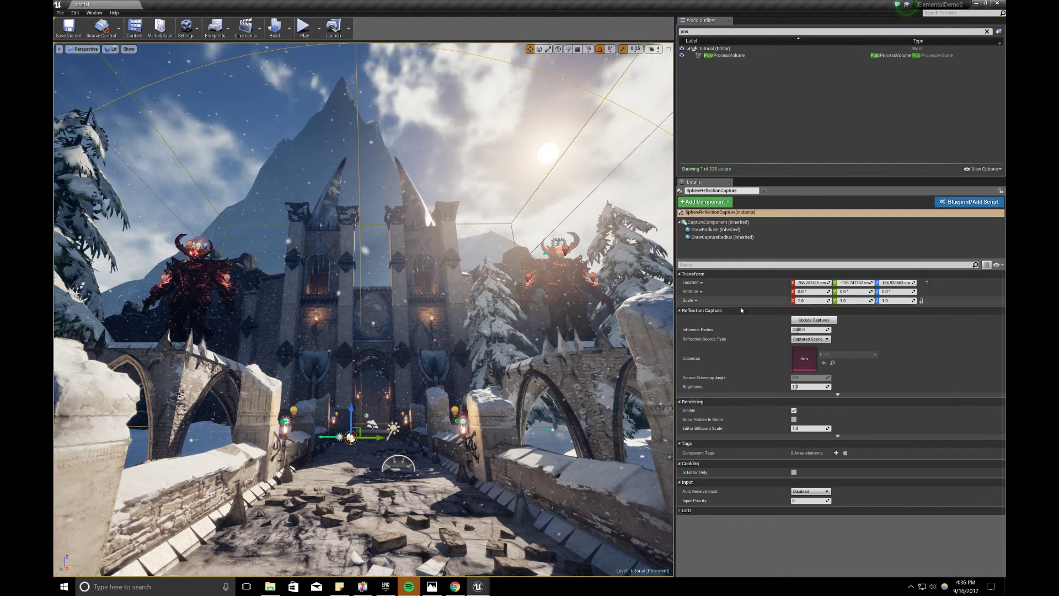
Give the capture Influence Radius 500 and Brightness 2, and shift it sideways
left_click(807, 330)
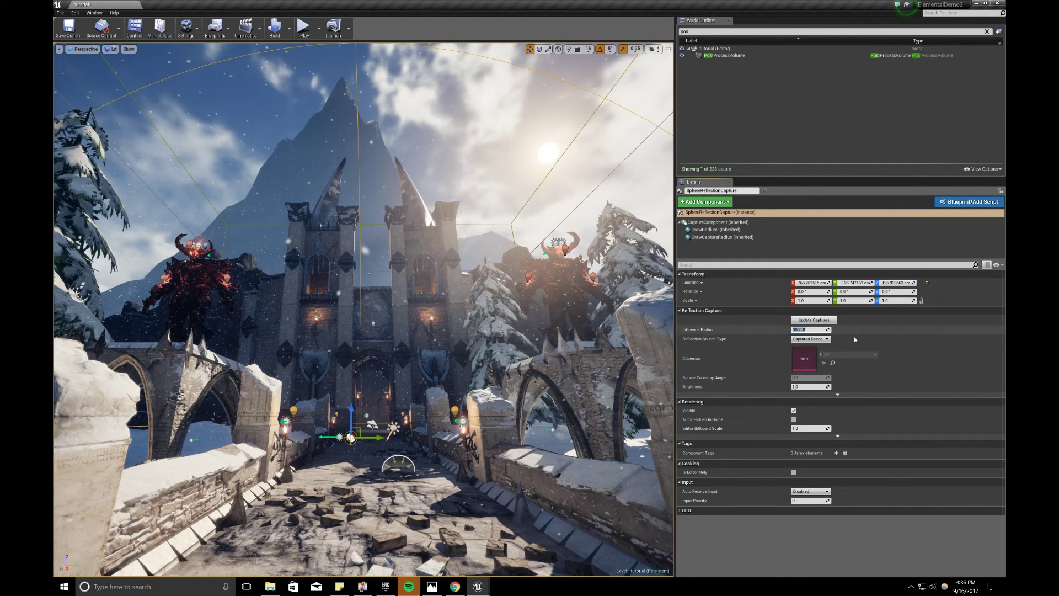
type("100")
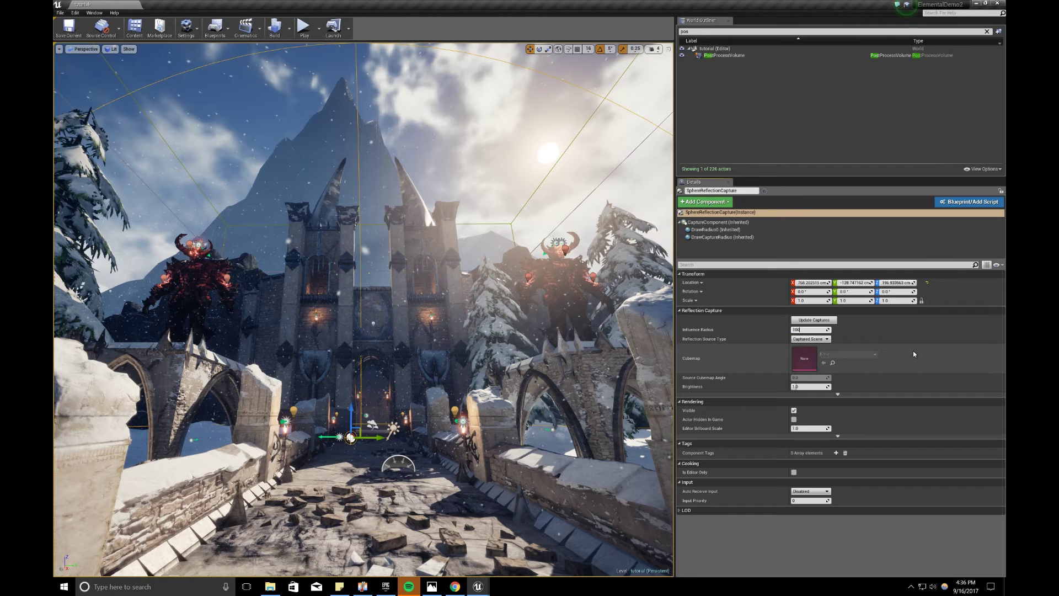
key("Return")
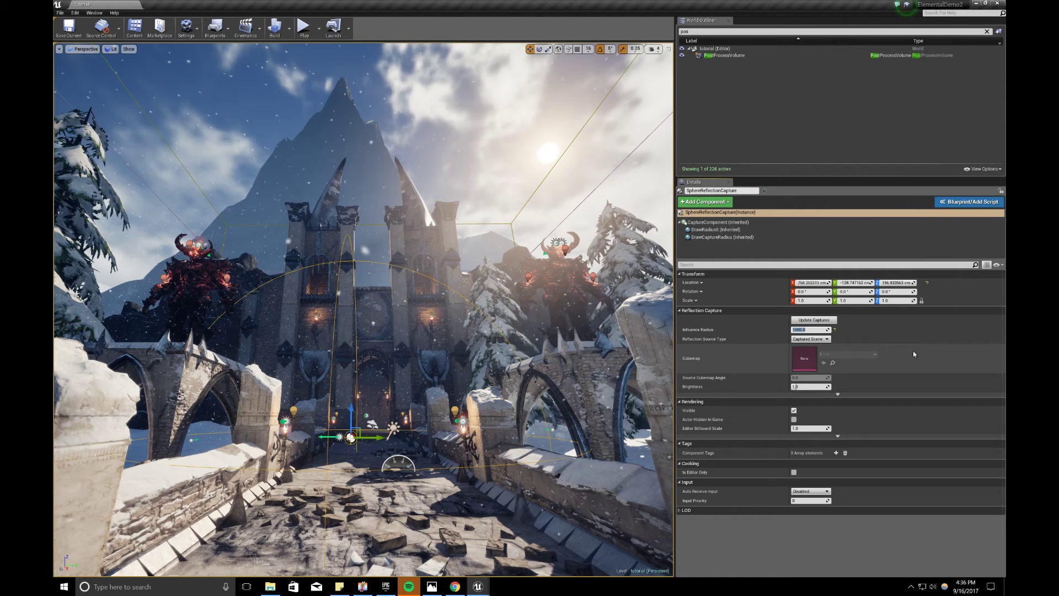
type("500")
key("Return")
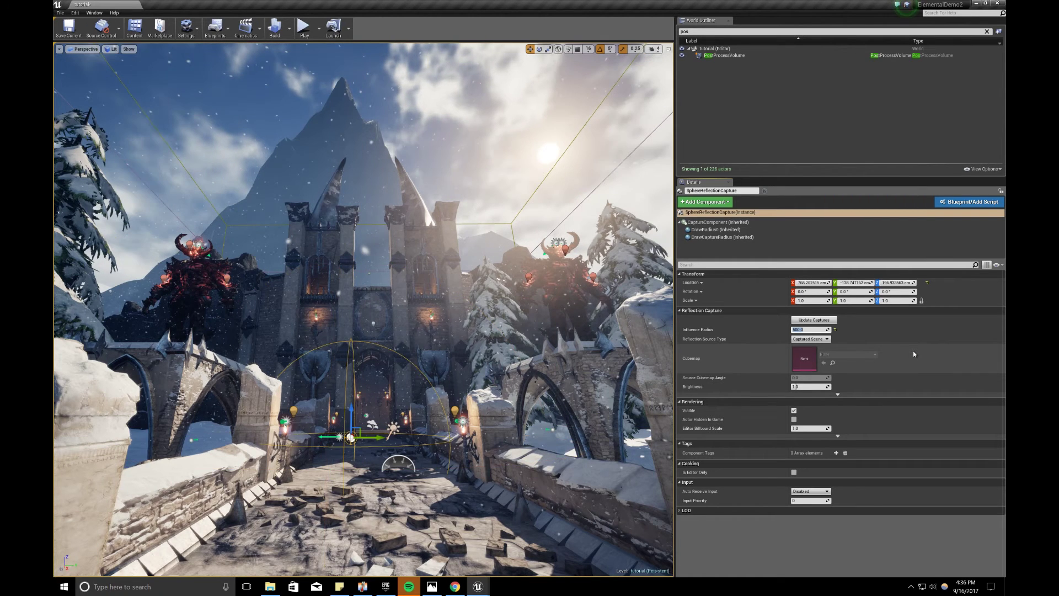
left_click(811, 387)
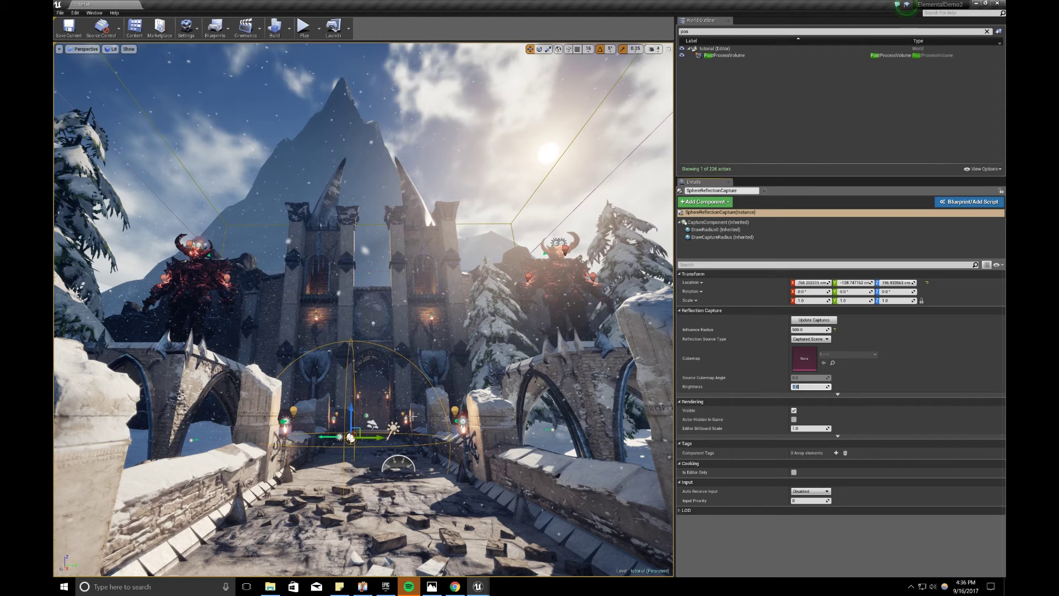
type("2")
key("Return")
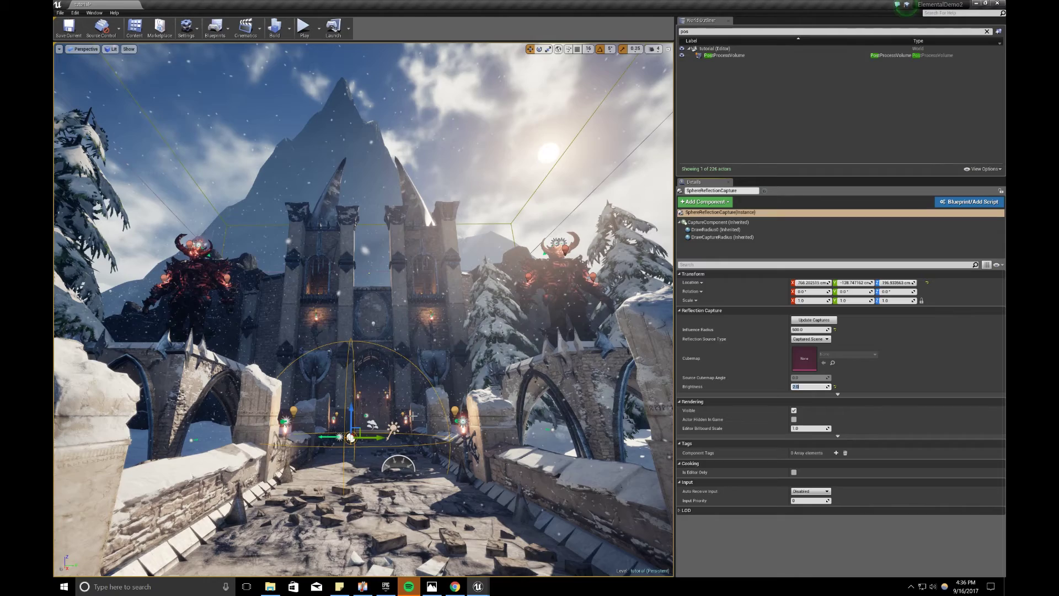
left_click_drag(378, 439, 358, 438)
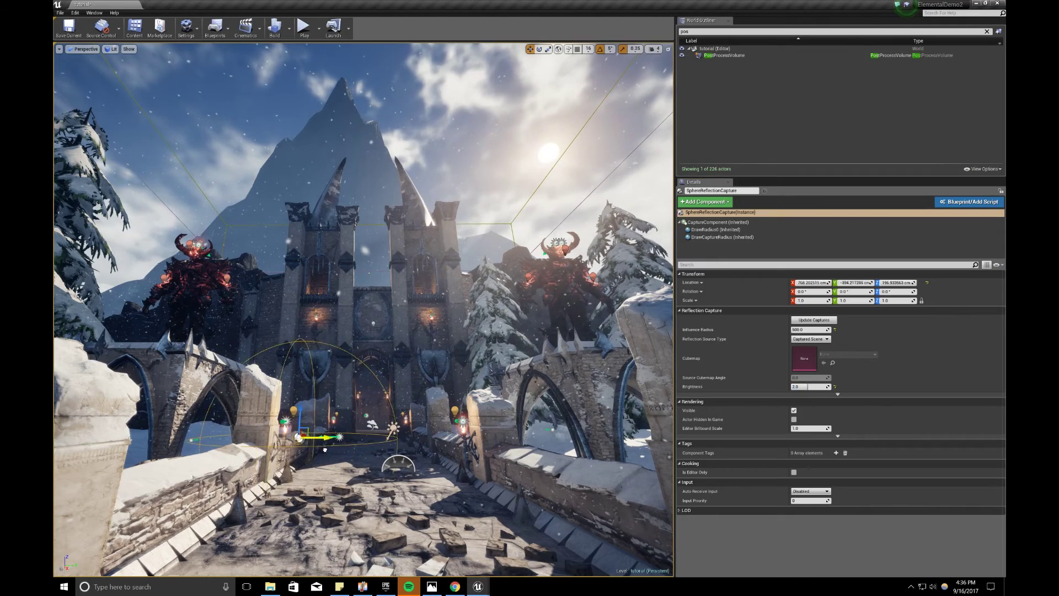
Move the reflection capture to the left wall and duplicate a copy along the right wall
left_click_drag(325, 450, 326, 447)
right_click_drag(326, 447, 265, 407)
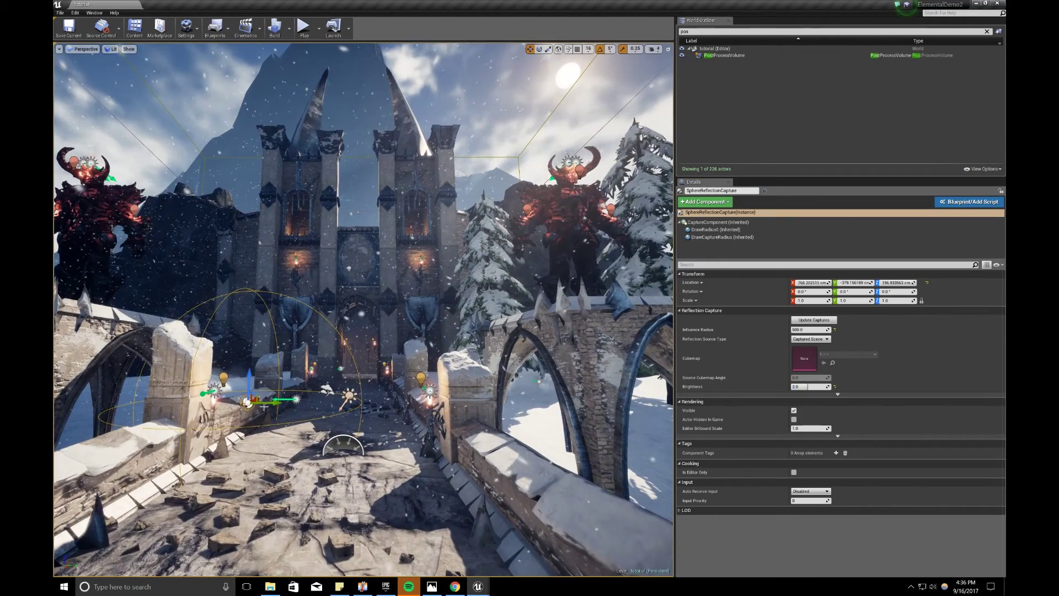
left_click_drag(265, 406, 157, 469)
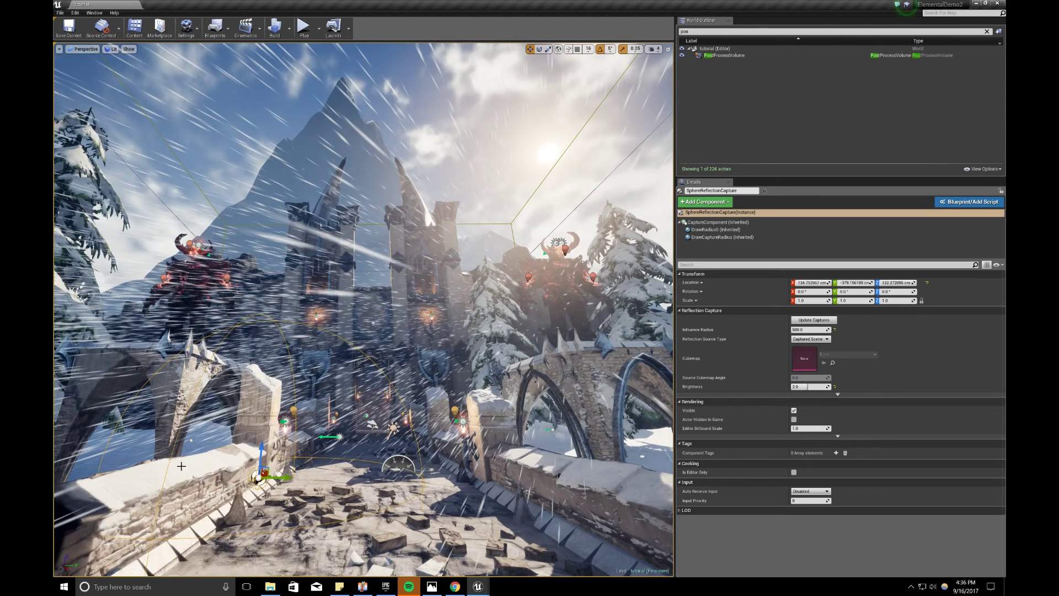
right_click_drag(181, 466, 187, 462)
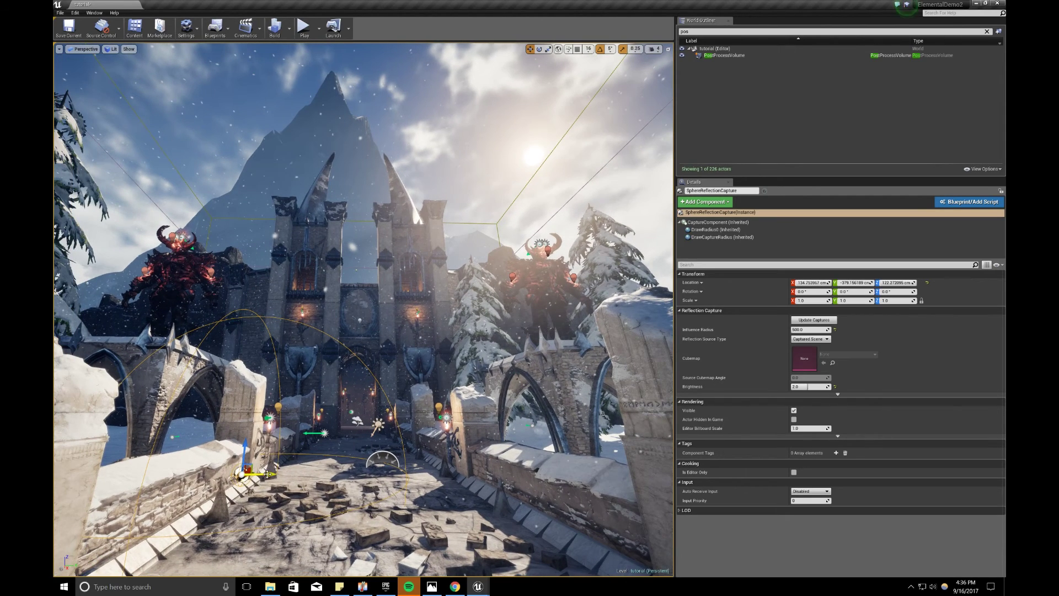
left_click_drag(272, 474, 548, 335, "alt")
right_click_drag(548, 334, 485, 333)
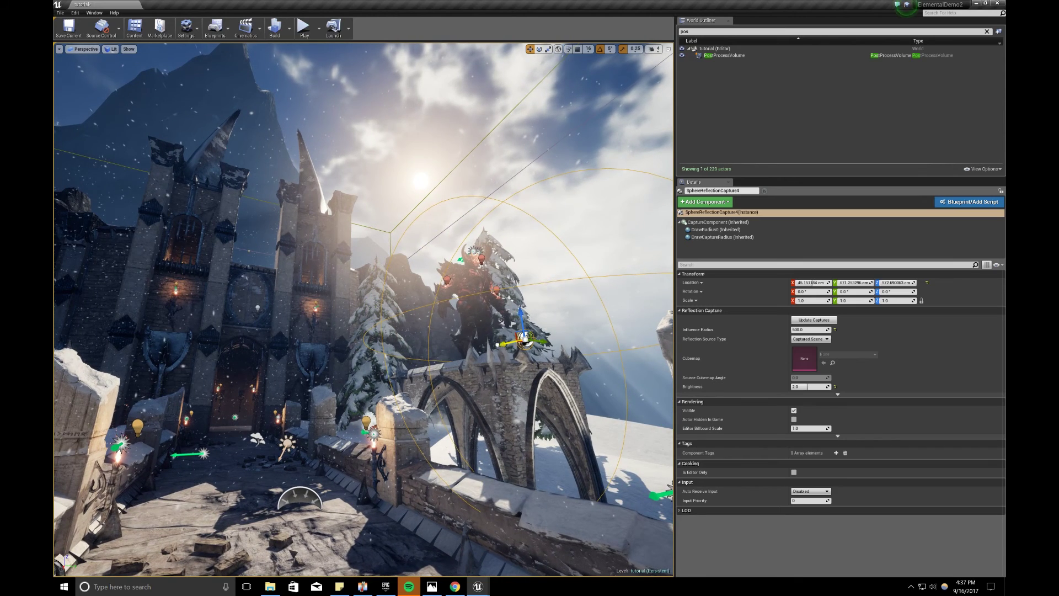
left_click_drag(503, 344, 428, 376)
right_click_drag(390, 374, 503, 424)
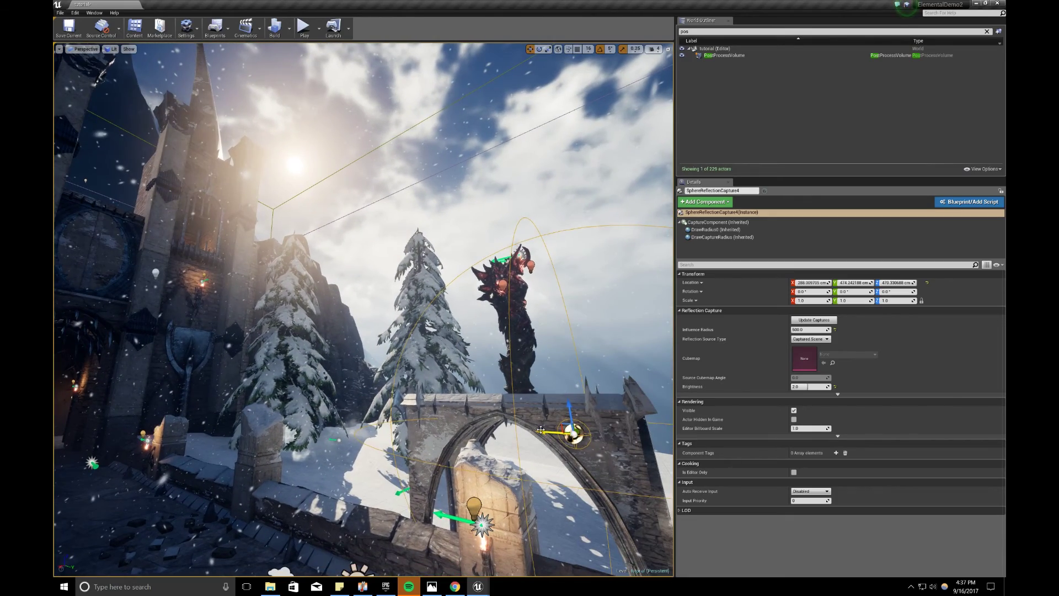
Duplicate more reflection captures in front of and up the castle gate
left_click_drag(551, 433, 113, 403, "alt")
key("f")
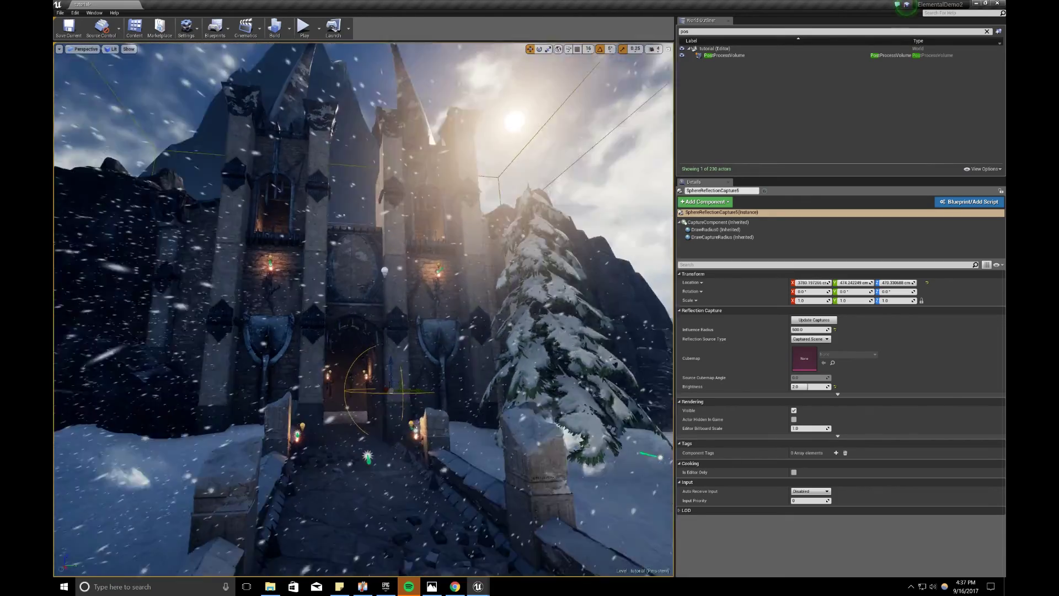
left_click_drag(455, 397, 319, 391)
key("f")
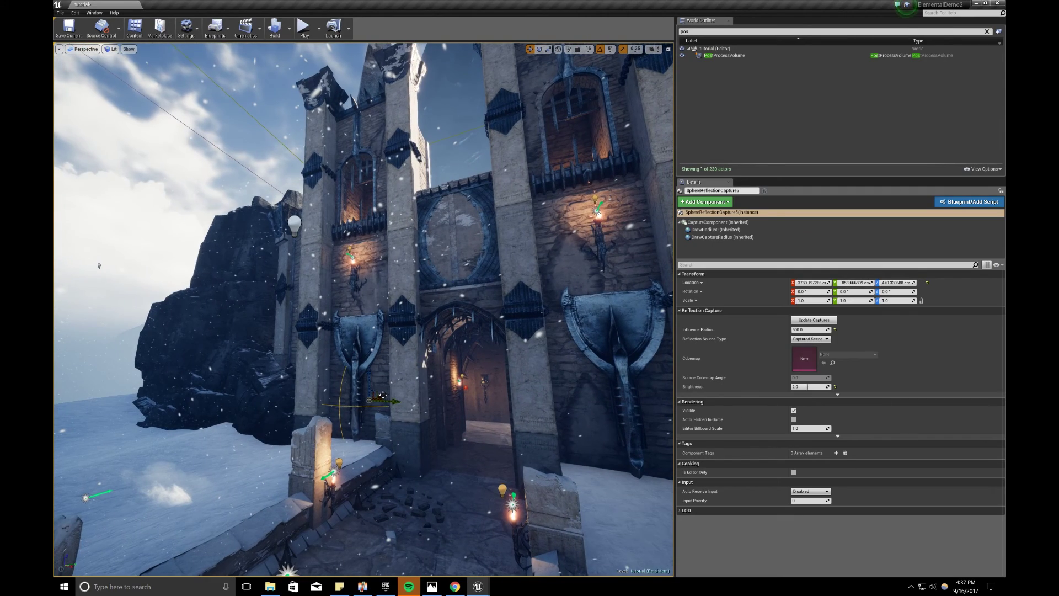
left_click_drag(390, 394, 640, 356)
key("f")
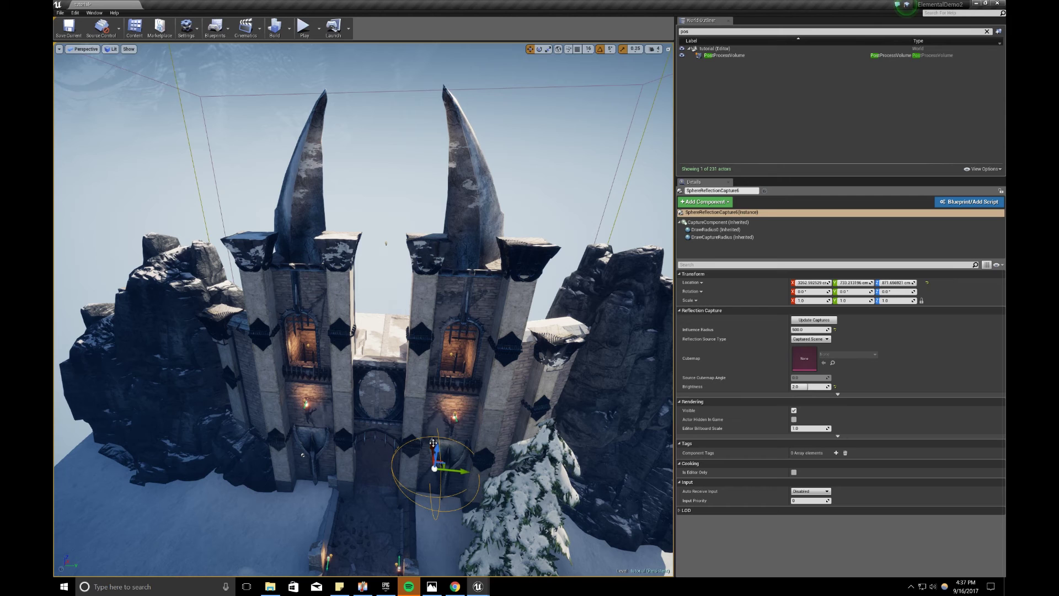
left_click_drag(436, 450, 386, 354, "alt")
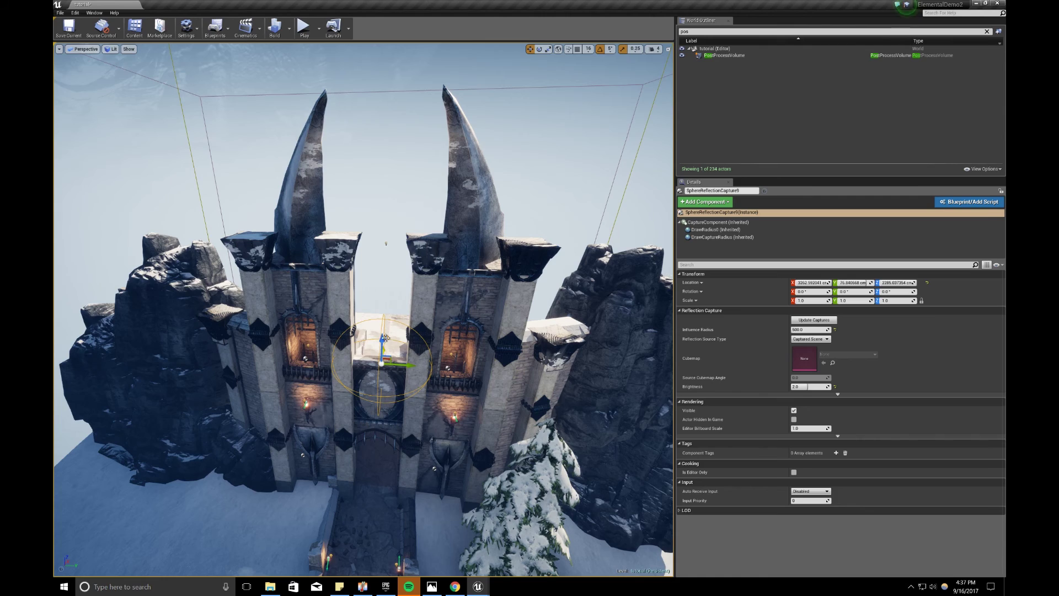
right_click_drag(387, 353, 398, 347)
left_click_drag(398, 346, 389, 358)
Preview the gate from saved views in game mode and refresh all reflection captures
key("1")
key("g")
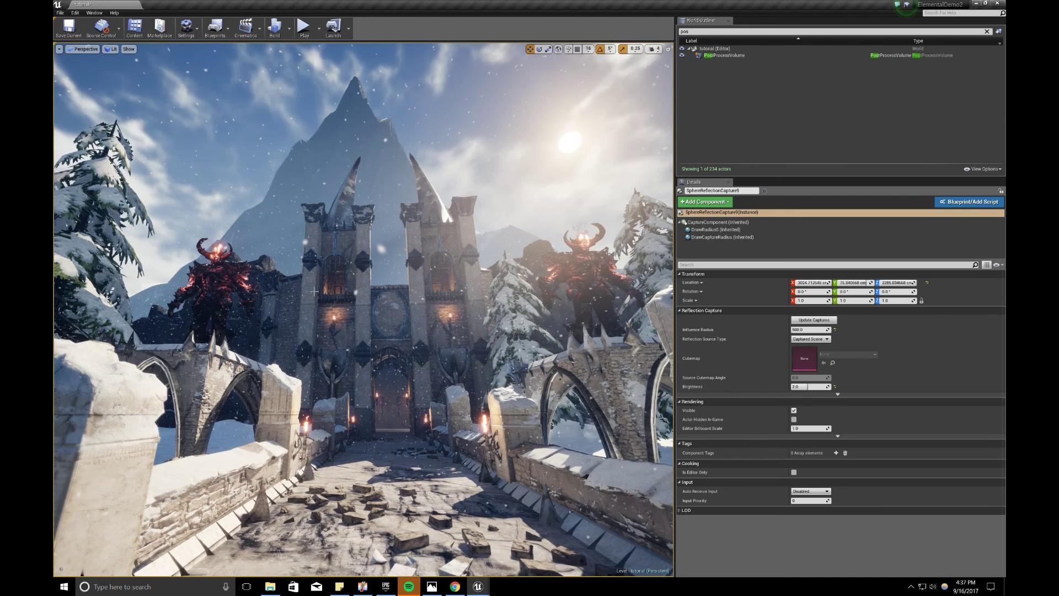
key("2")
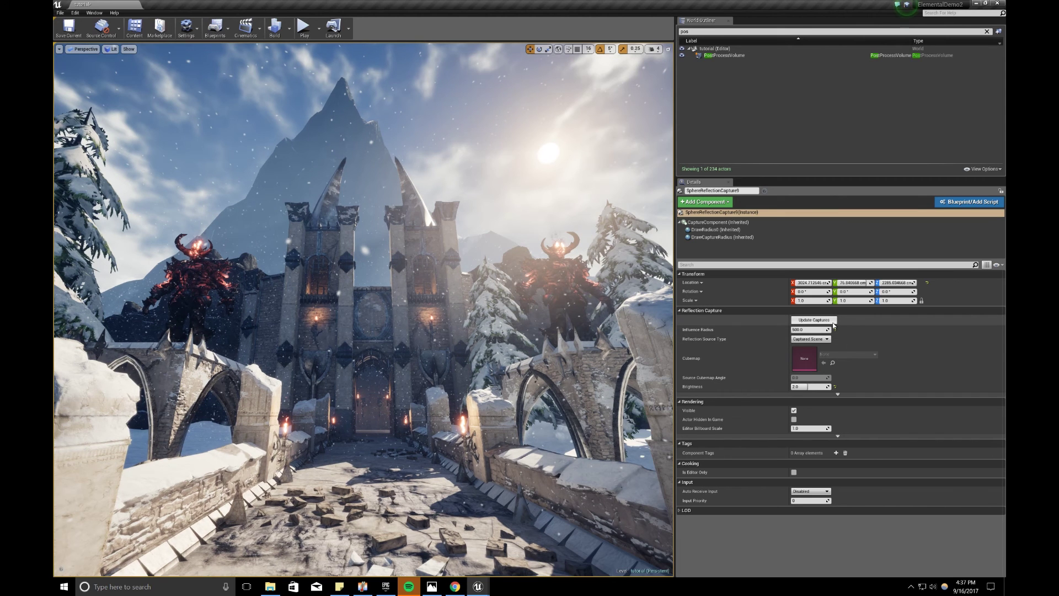
left_click(814, 320)
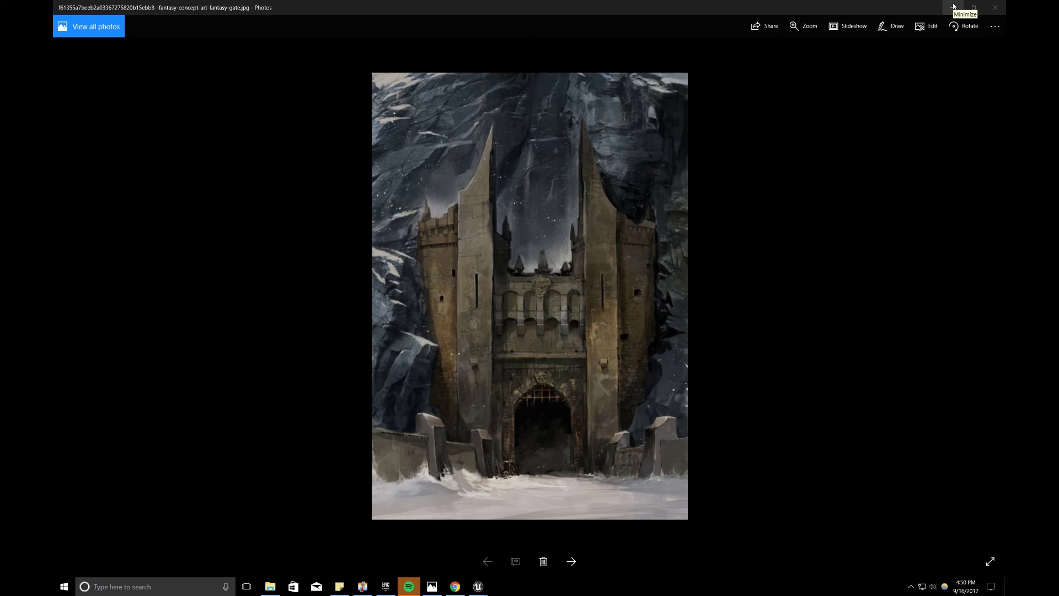
Minimize the concept art in Photos to return to the castle level
left_click(954, 6)
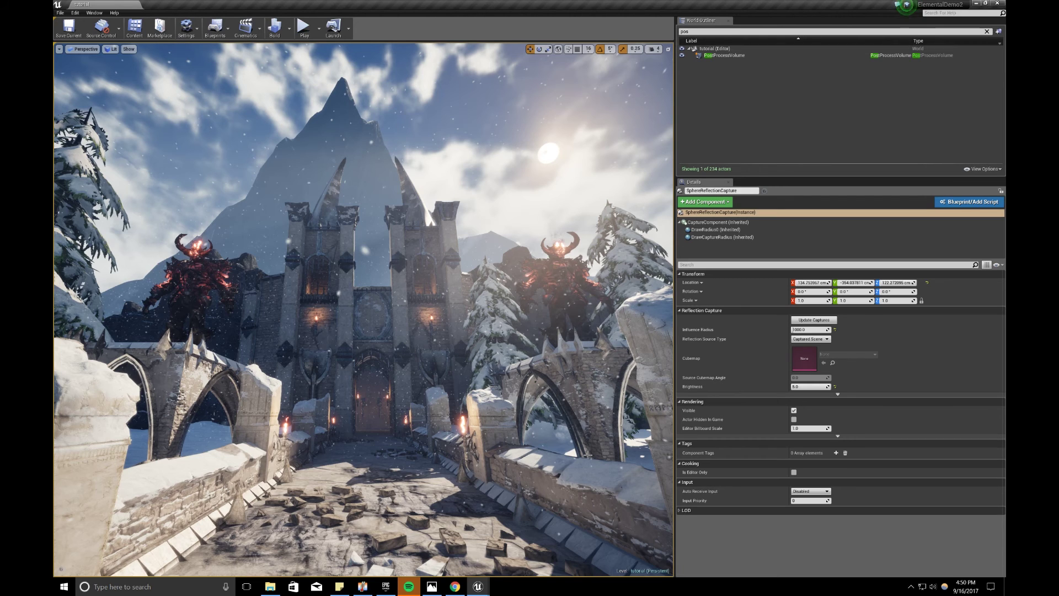
Restore the concept art window and move it to the right beside the castle scene
left_click(432, 586)
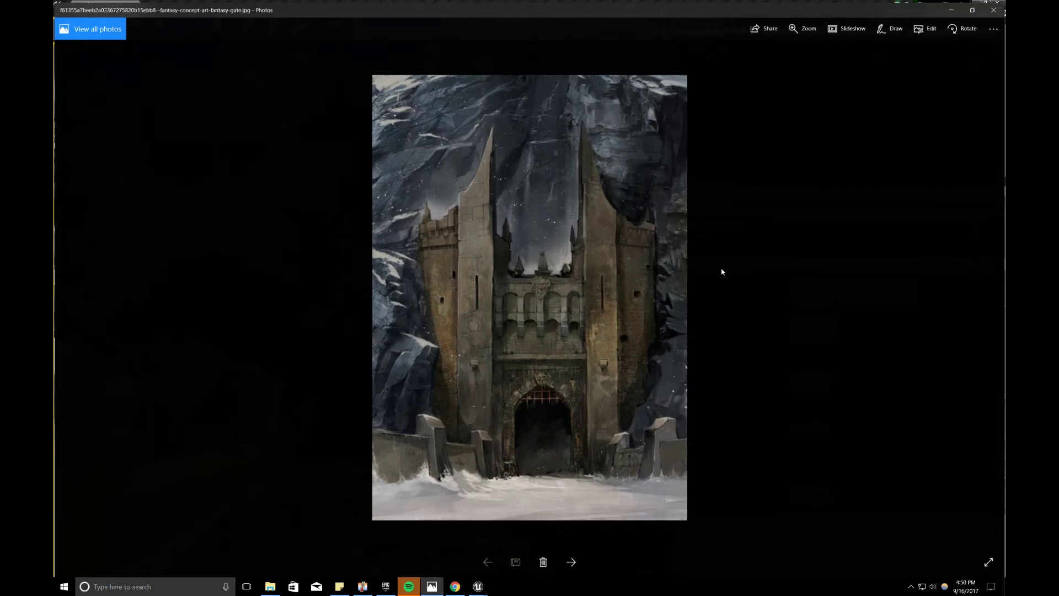
left_click(973, 10)
left_click_drag(618, 10, 918, 12)
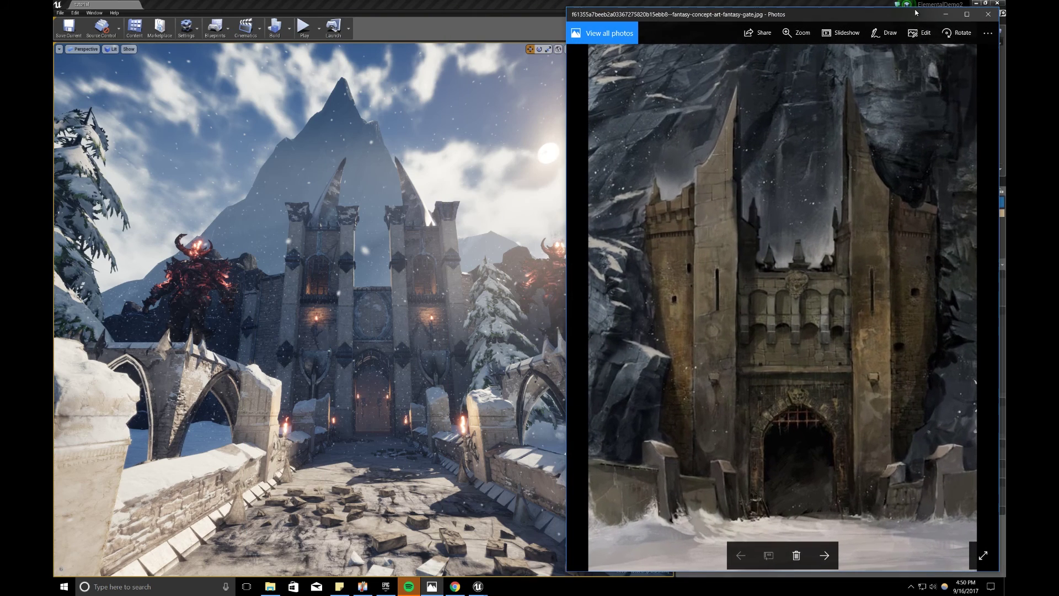